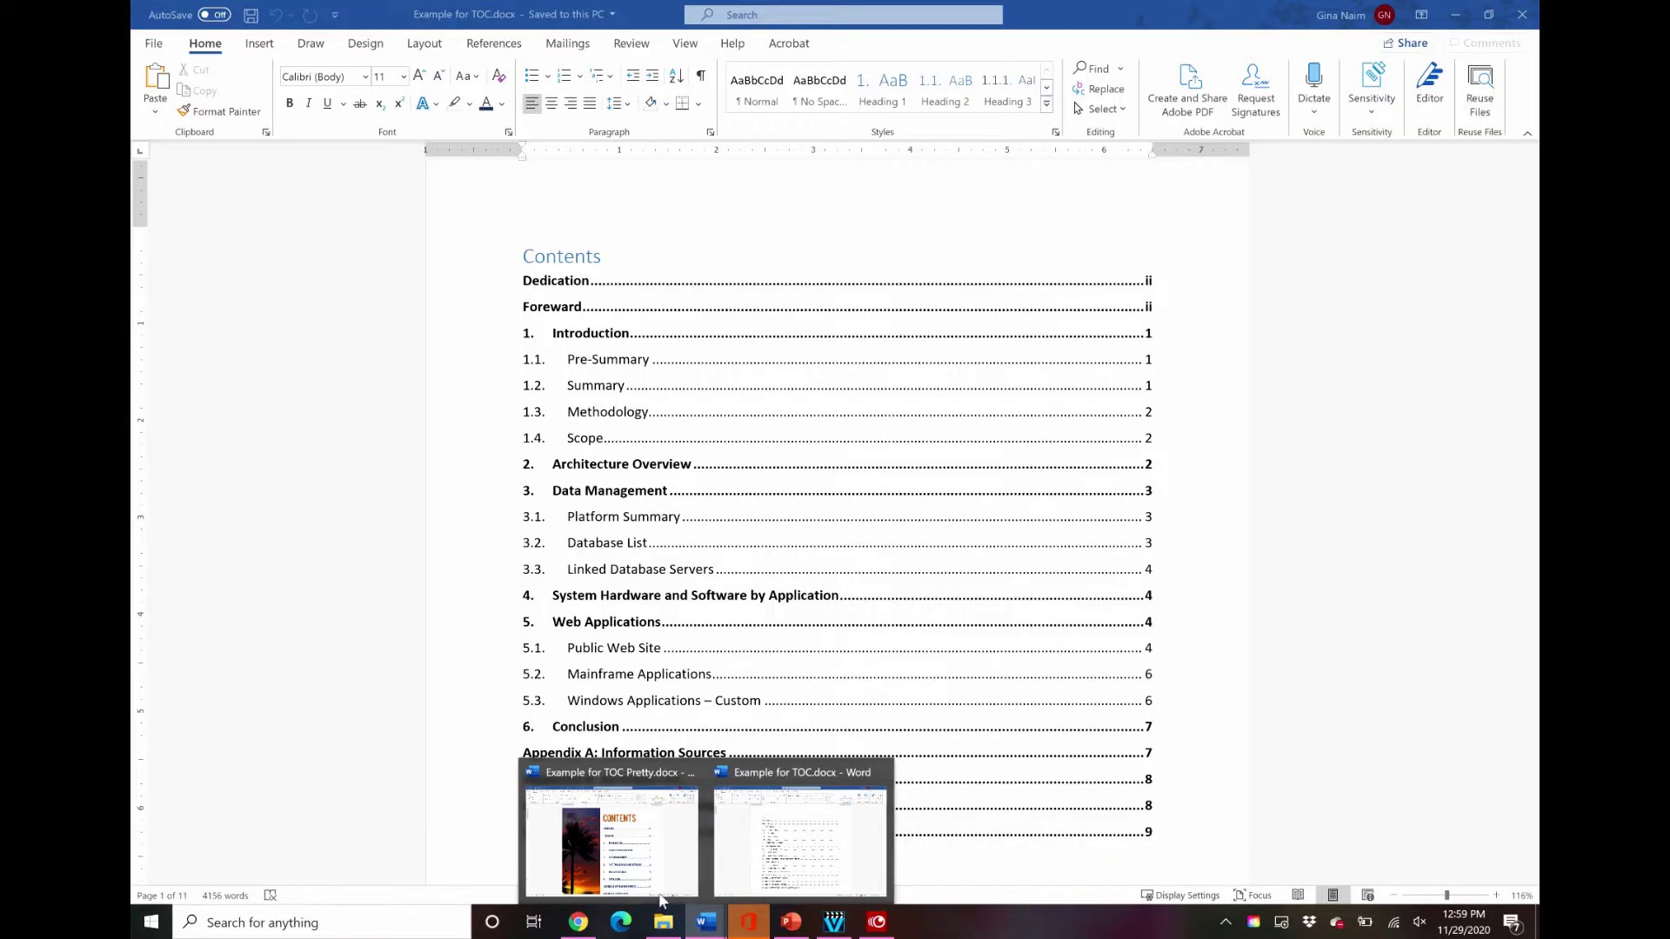
- View the 'Example for TOC Pretty' sunset Contents page, then go back to the plain 'Example for TOC' document
{"action": "left_click", "coordinate": [659, 896]}
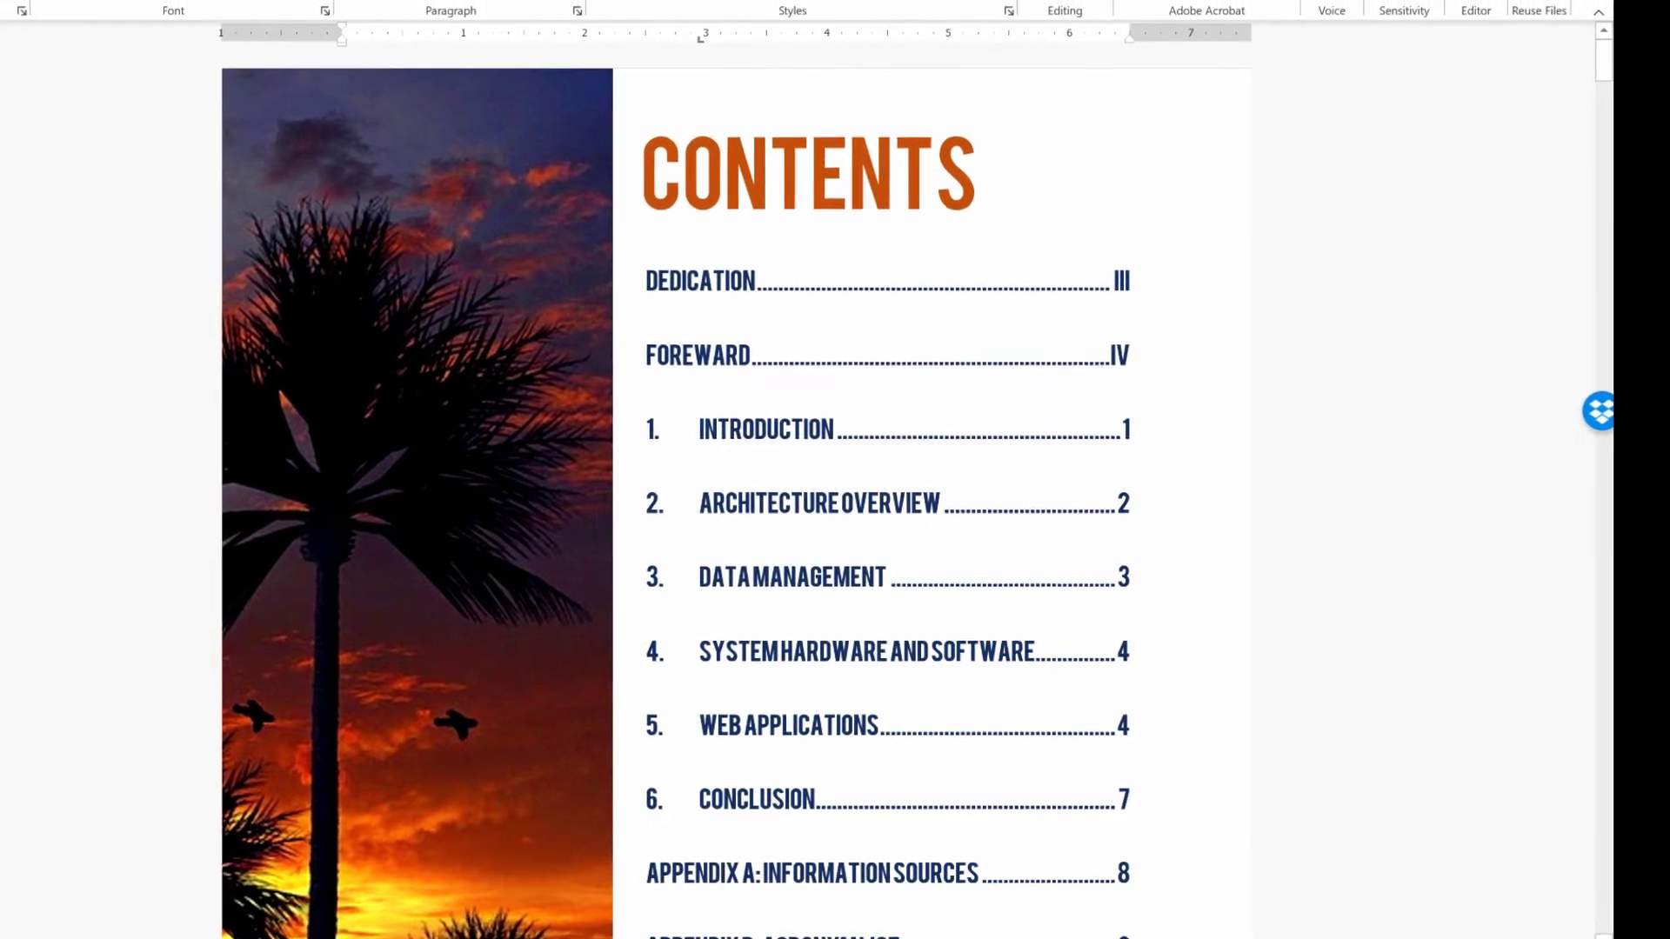
{"action": "left_click", "coordinate": [663, 918]}
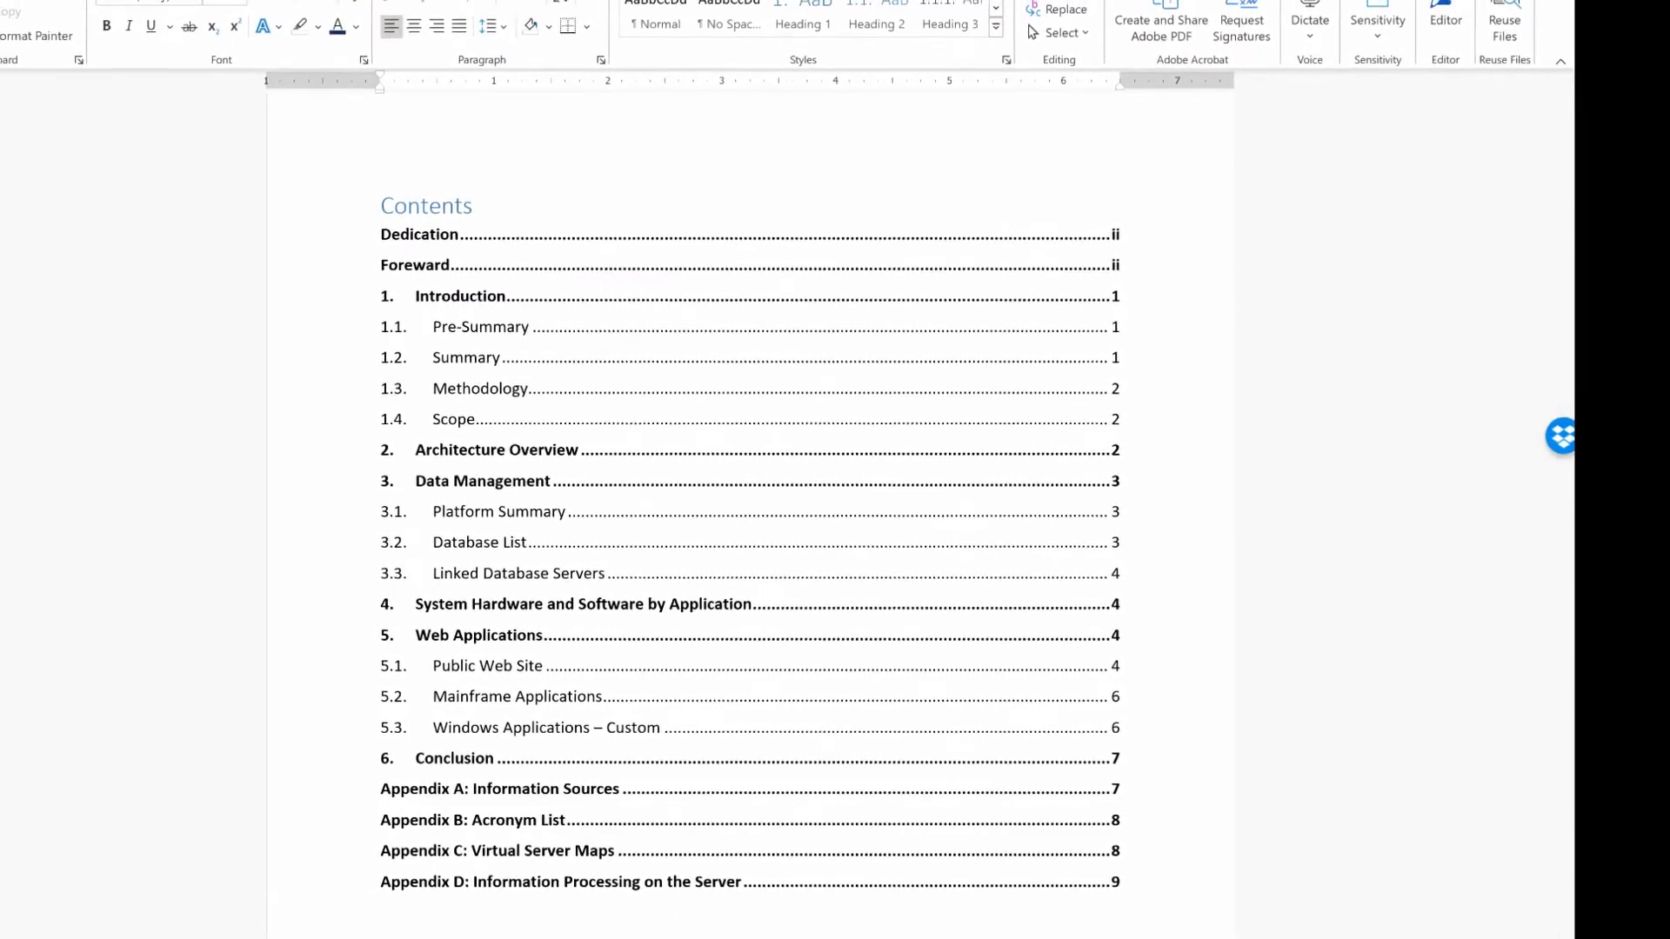
{"action": "mouse_move", "coordinate": [609, 938]}
{"action": "left_click", "coordinate": [548, 913]}
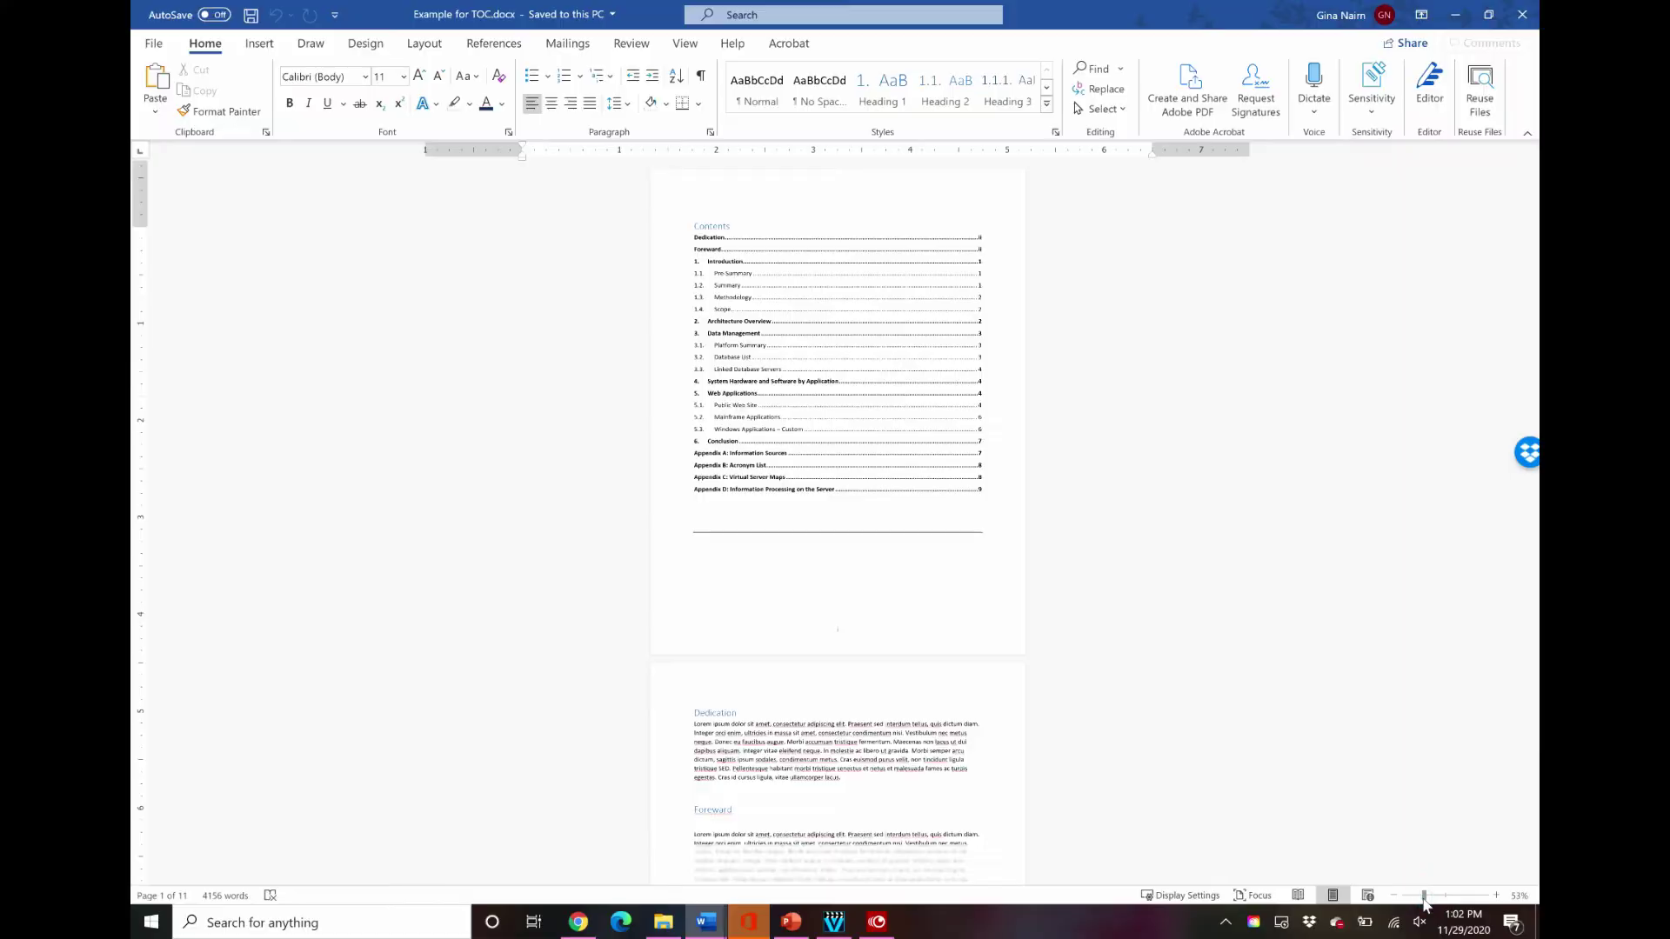
- Zoom out to 53% and scroll through the 11-page report shown side by side
{"action": "left_click_drag", "start_coordinate": [1445, 895], "coordinate": [1423, 896]}
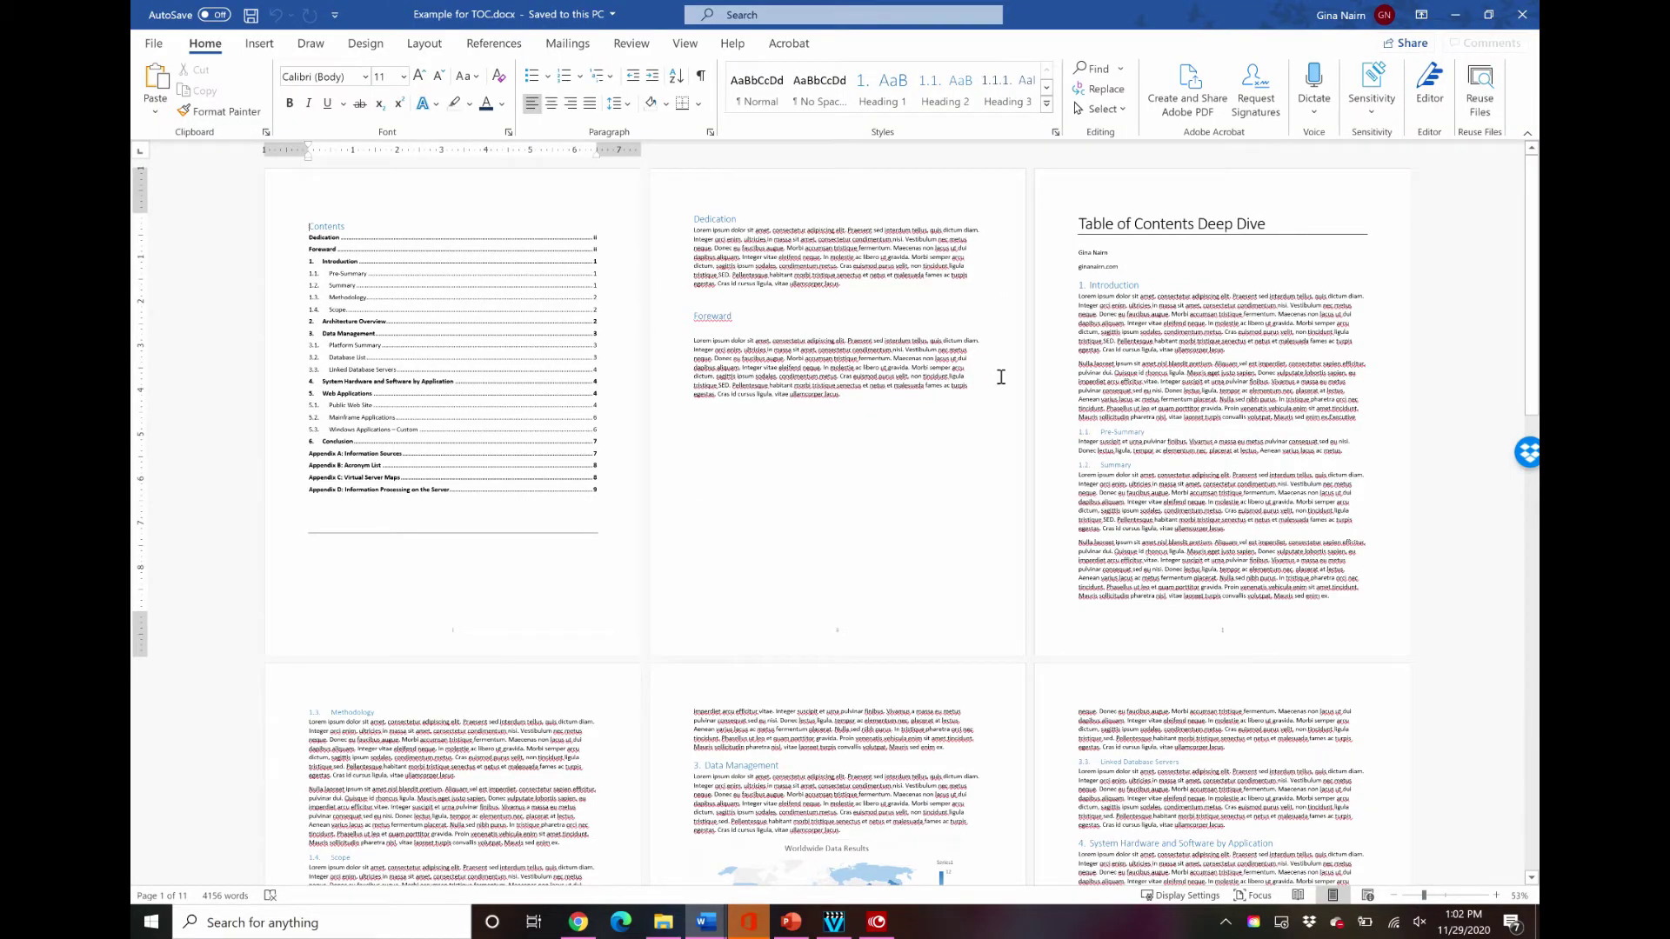
{"action": "scroll", "coordinate": [999, 394], "scroll_direction": "down", "scroll_amount": 1}
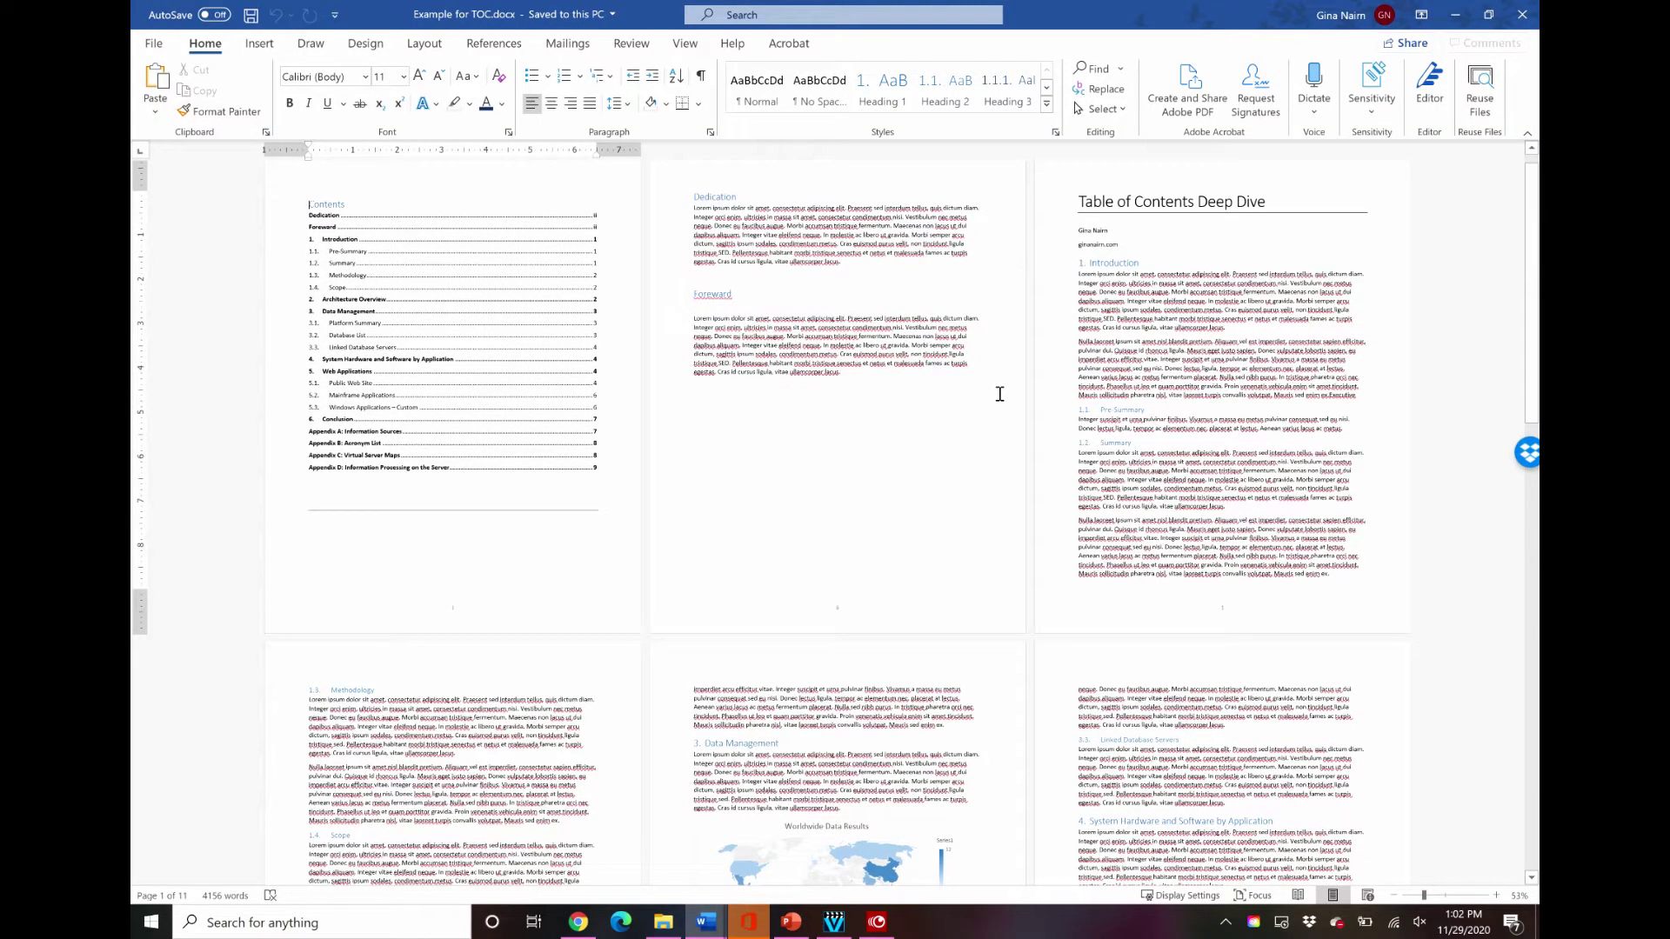
{"action": "scroll", "coordinate": [999, 394], "scroll_direction": "down", "scroll_amount": 5}
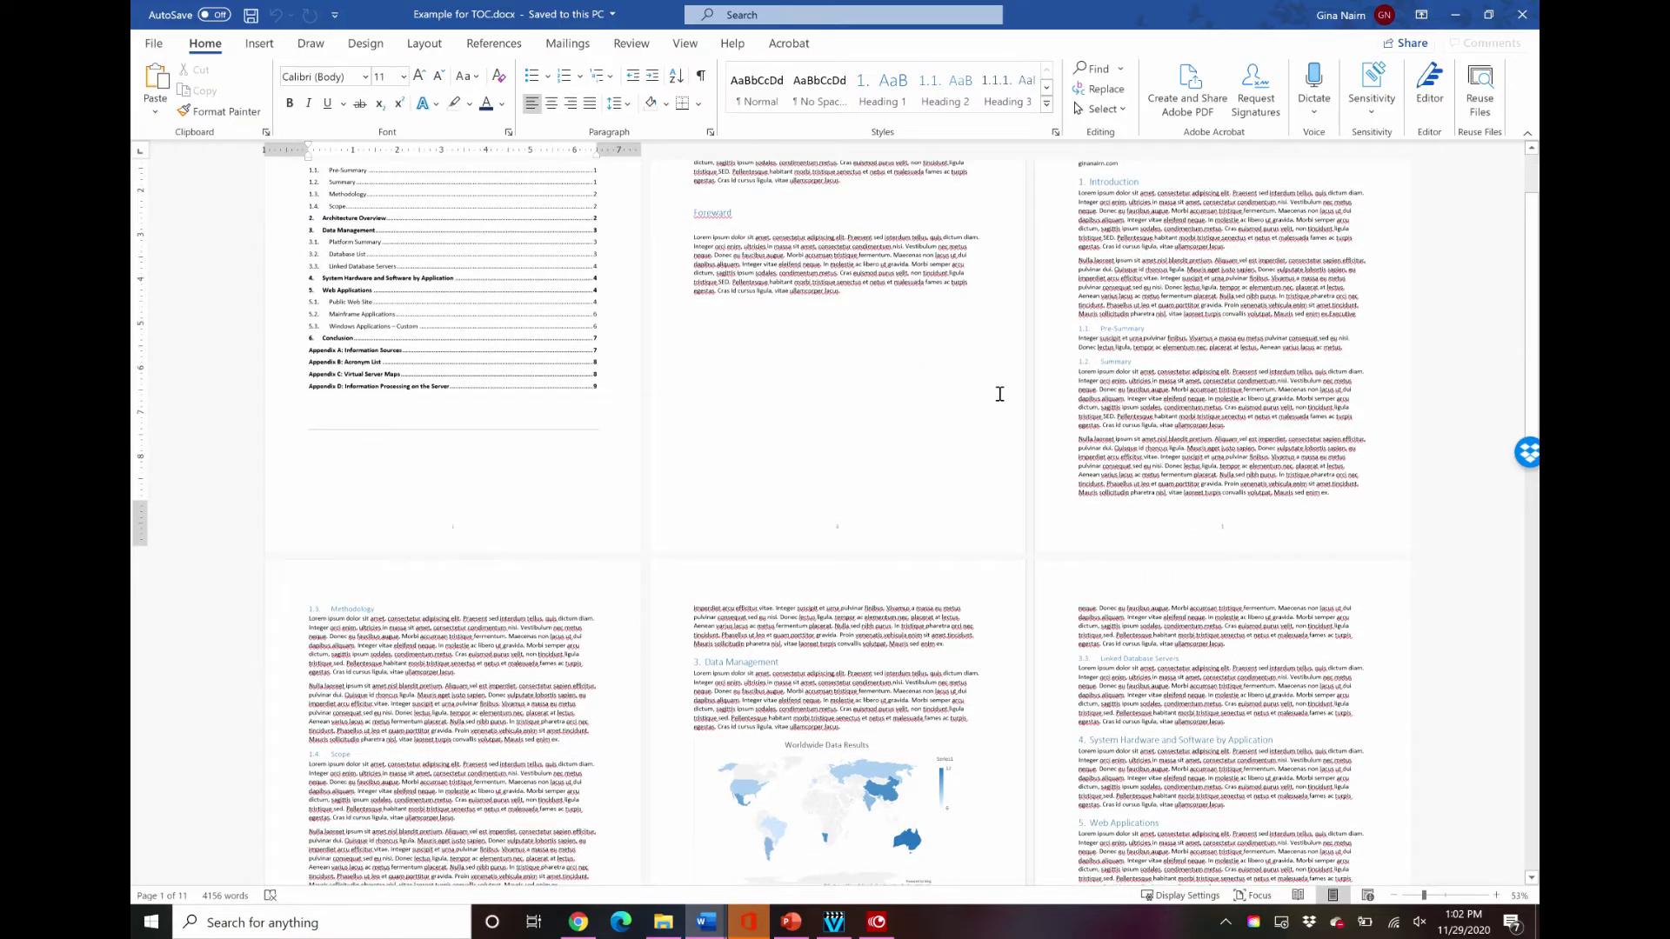
{"action": "scroll", "coordinate": [999, 394], "scroll_direction": "down", "scroll_amount": 5}
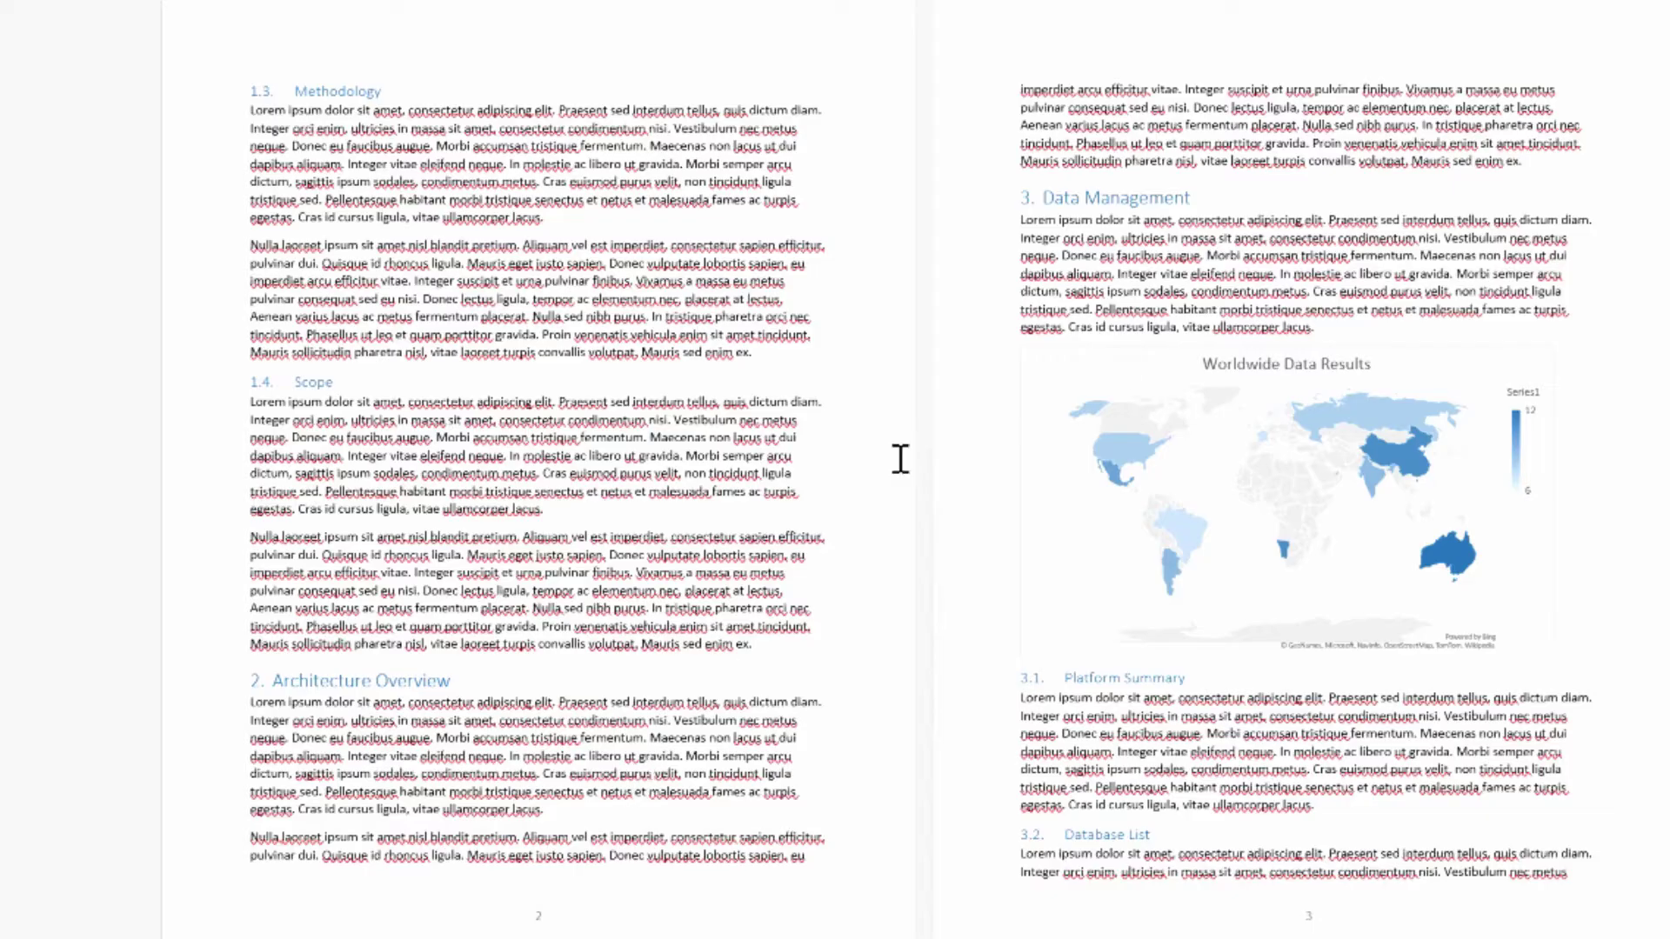
{"action": "scroll", "coordinate": [952, 843], "scroll_direction": "down", "scroll_amount": 4}
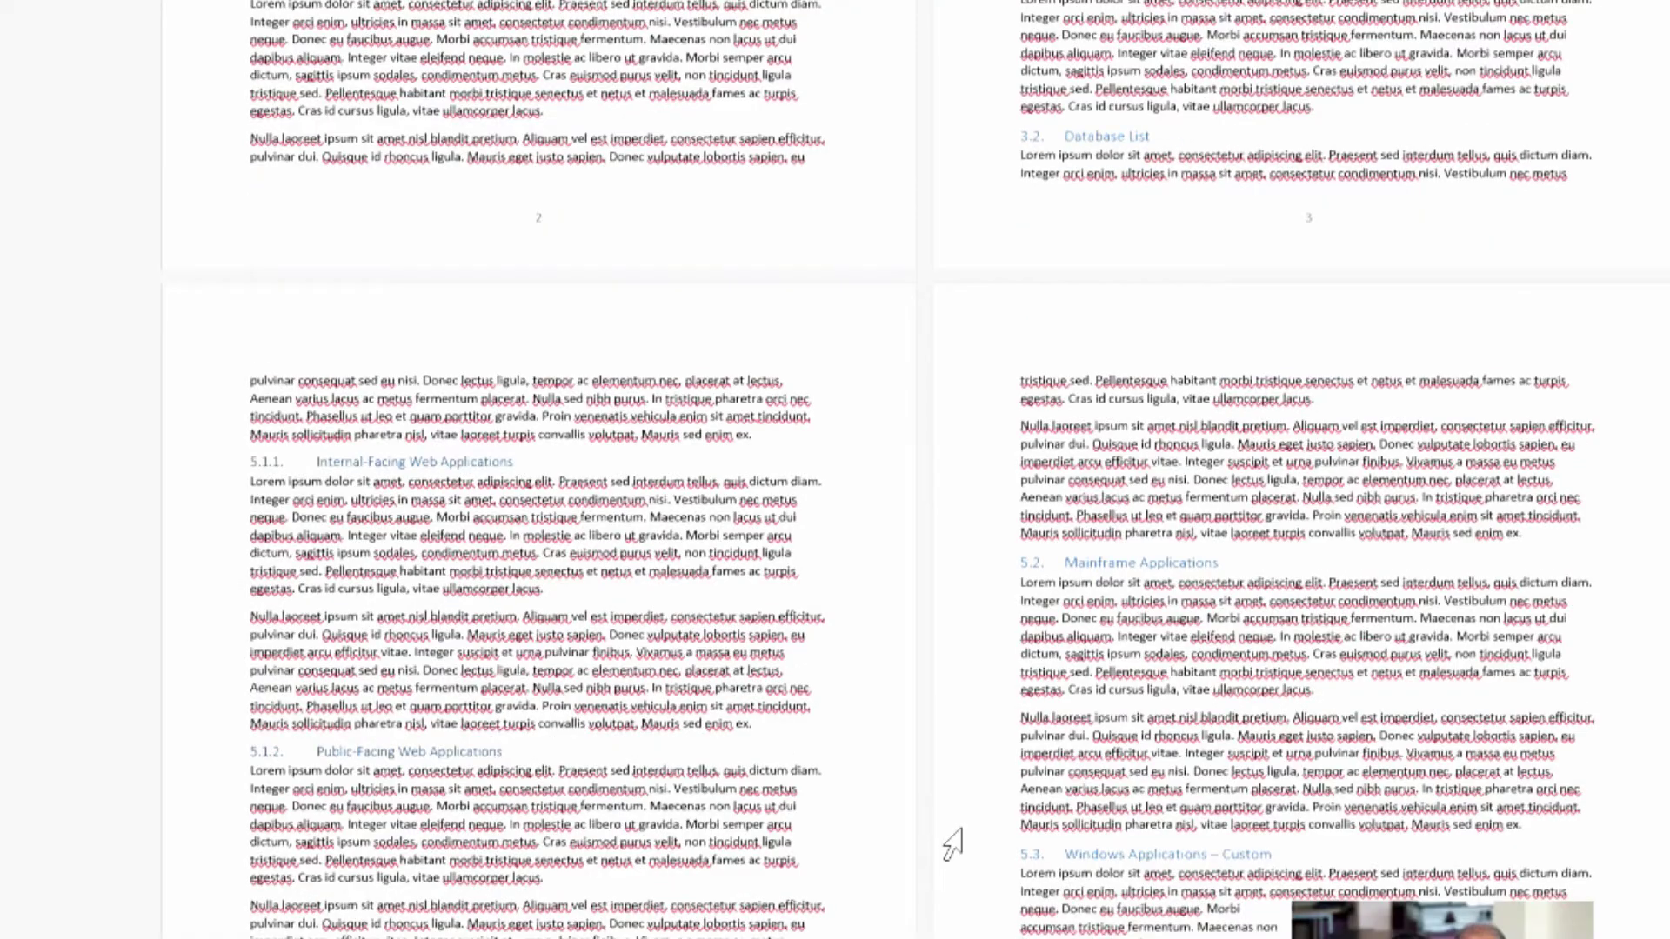
{"action": "scroll", "coordinate": [952, 844], "scroll_direction": "down", "scroll_amount": 10}
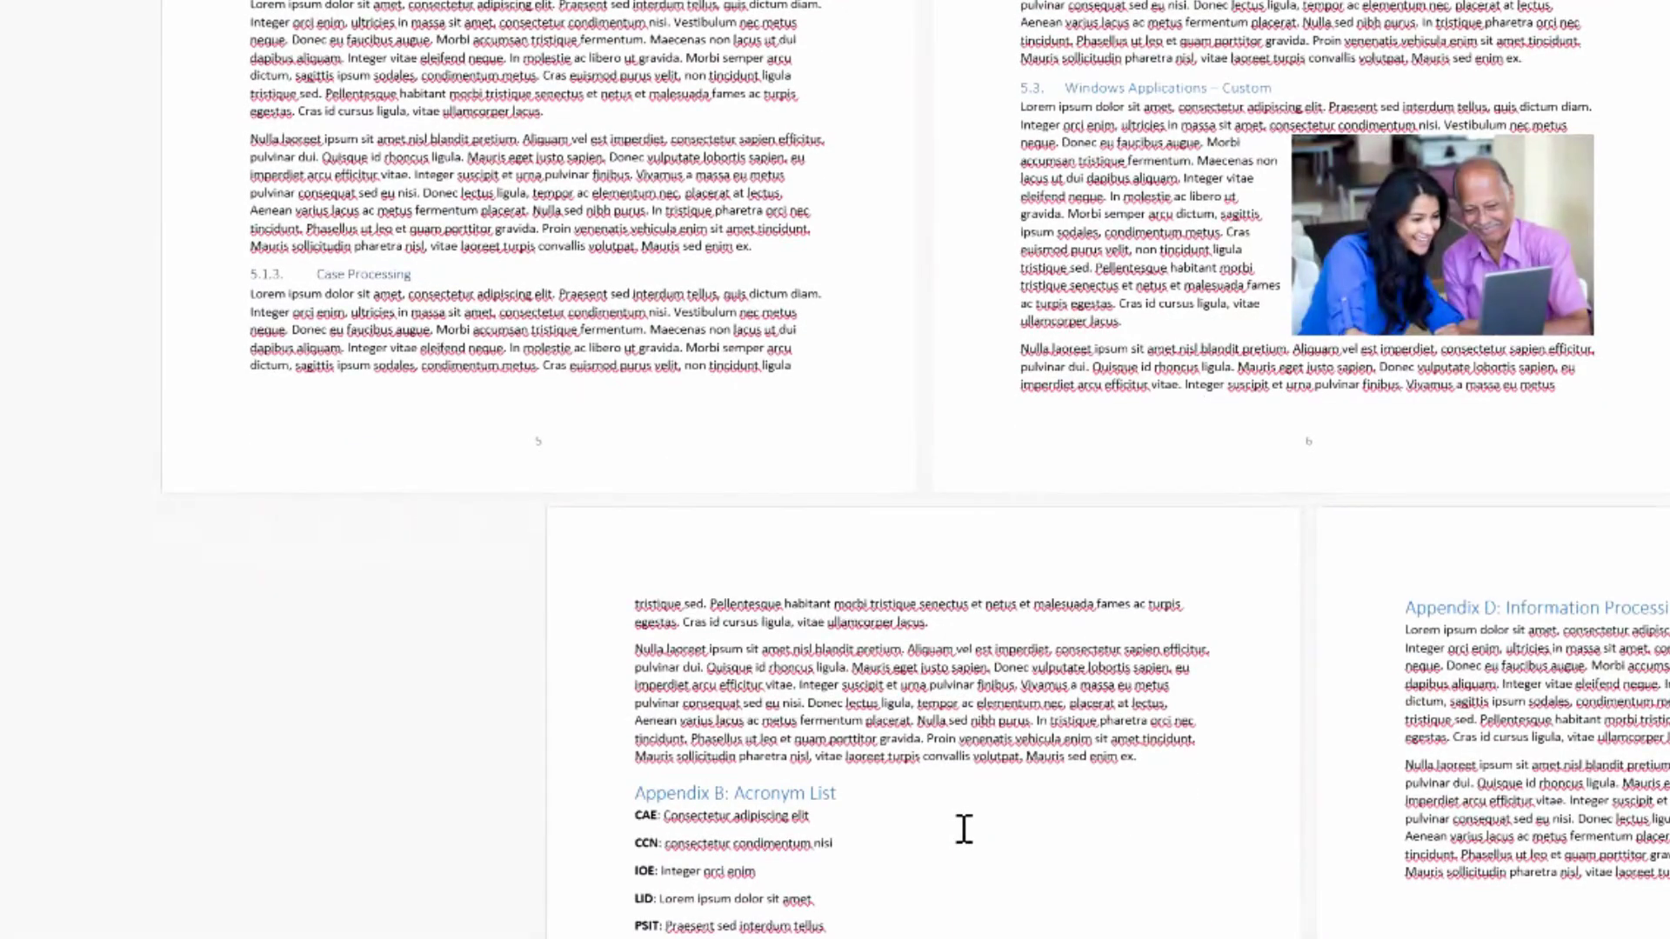
{"action": "scroll", "coordinate": [964, 828], "scroll_direction": "down", "scroll_amount": 2}
{"action": "scroll", "coordinate": [663, 664], "scroll_direction": "up", "scroll_amount": 15}
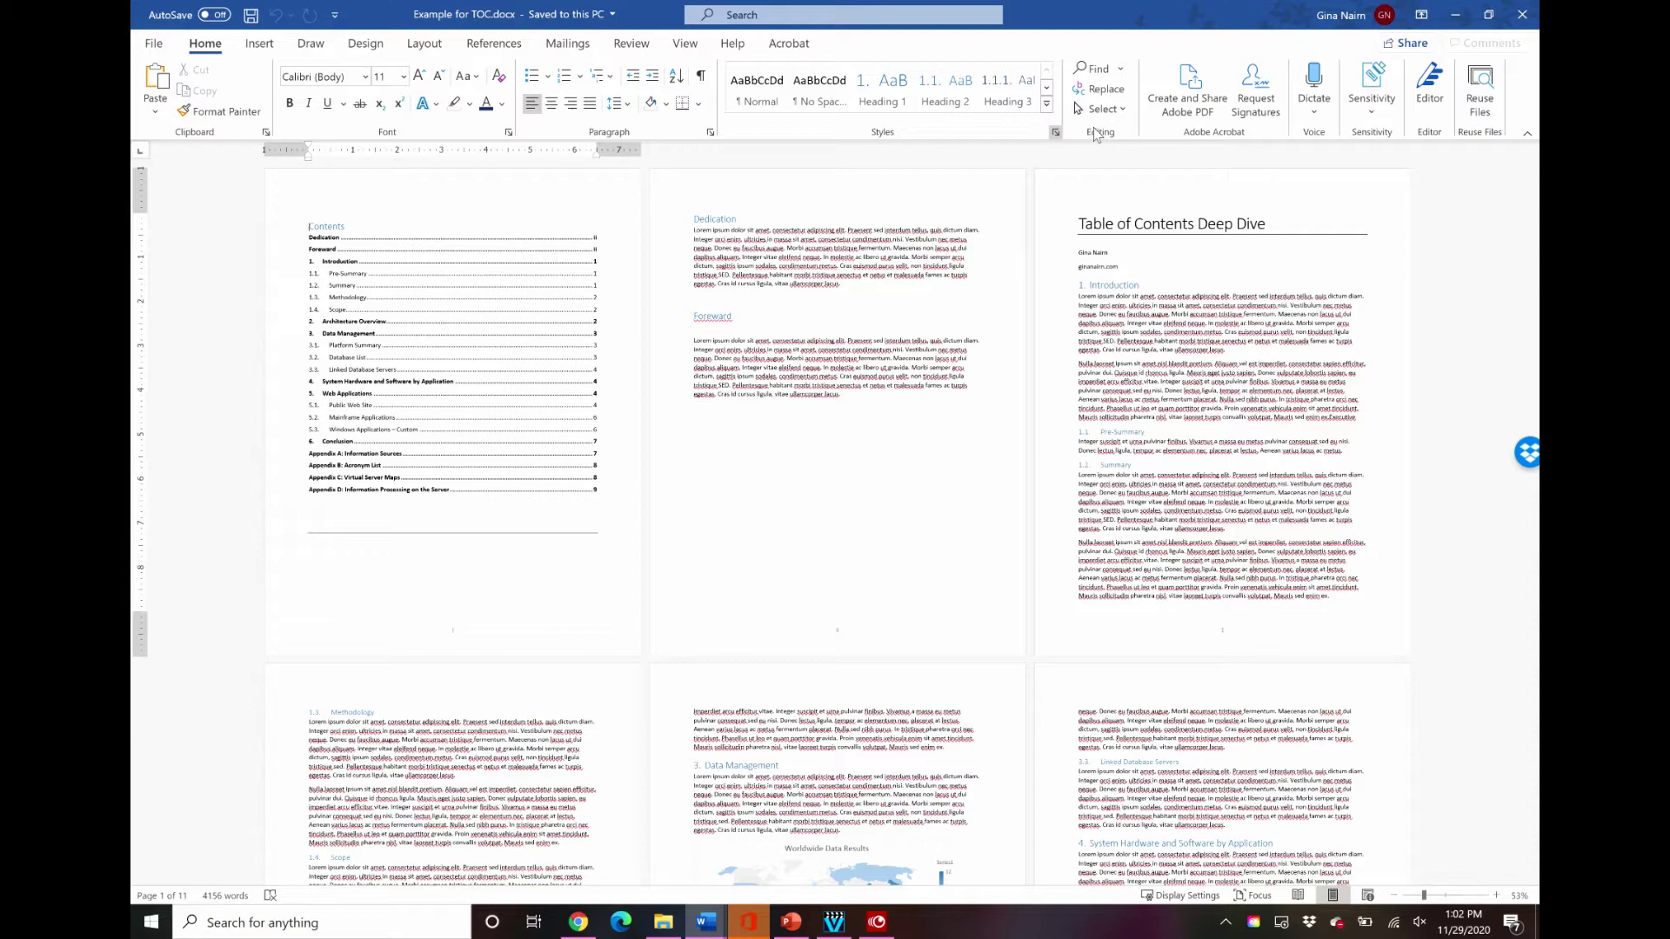
- Open the Styles pane and zoom to 152% to check that '1. Introduction' uses Heading 1
{"action": "left_click", "coordinate": [1055, 132]}
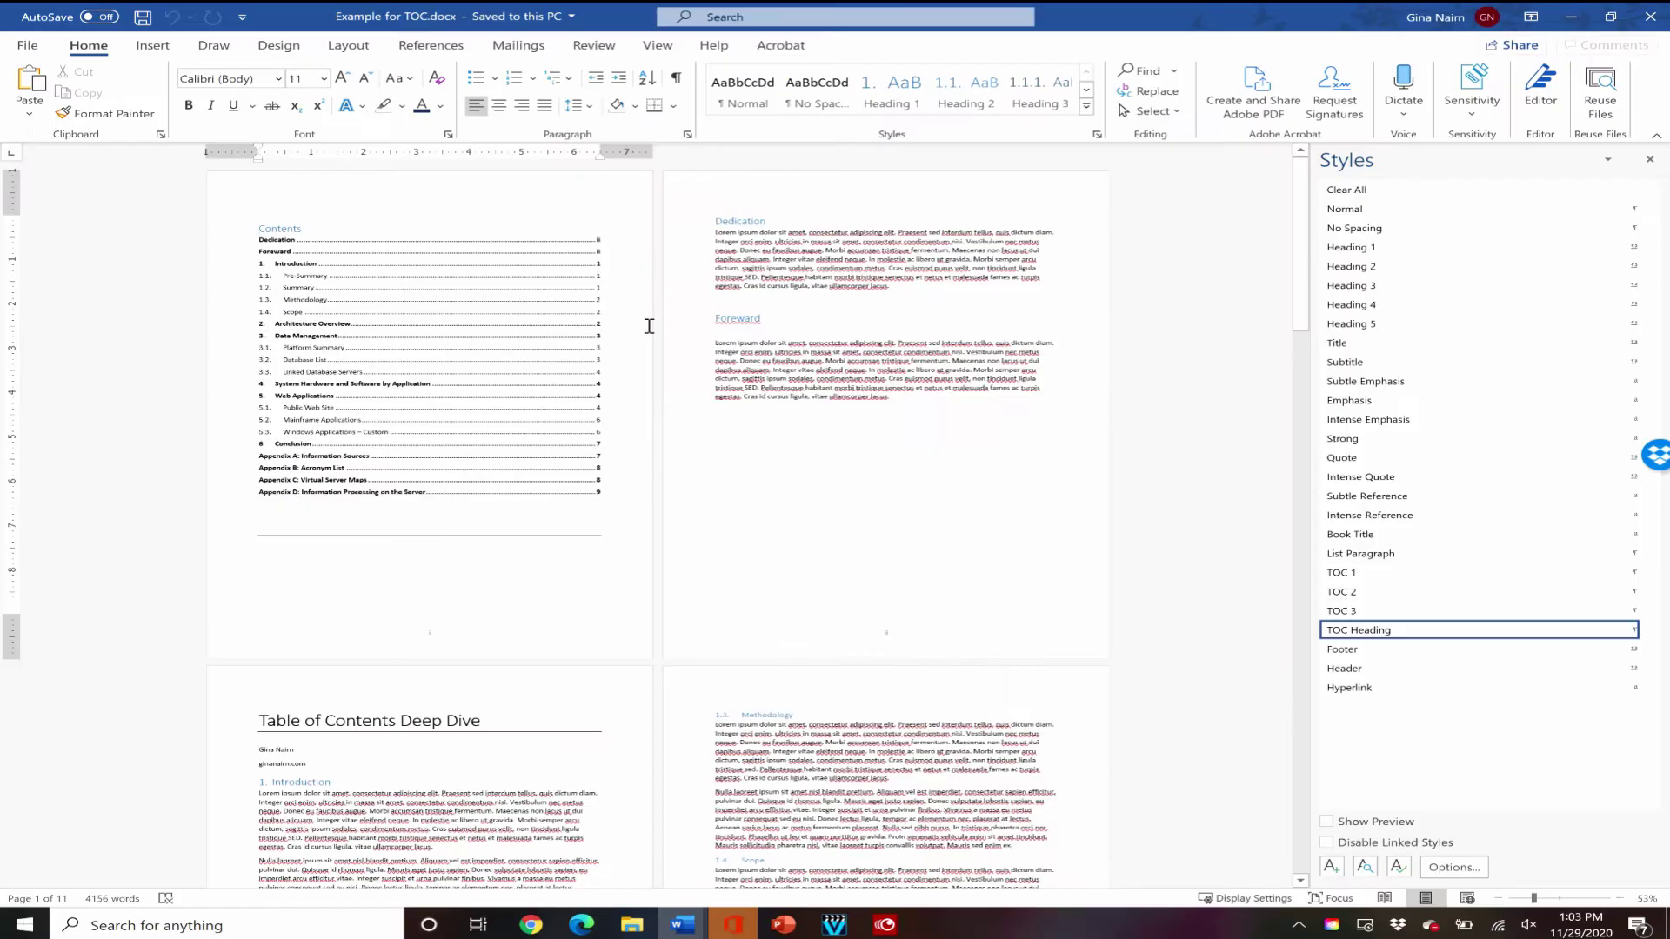
{"action": "scroll", "coordinate": [450, 606], "scroll_direction": "down", "scroll_amount": 1}
{"action": "left_click", "coordinate": [316, 649]}
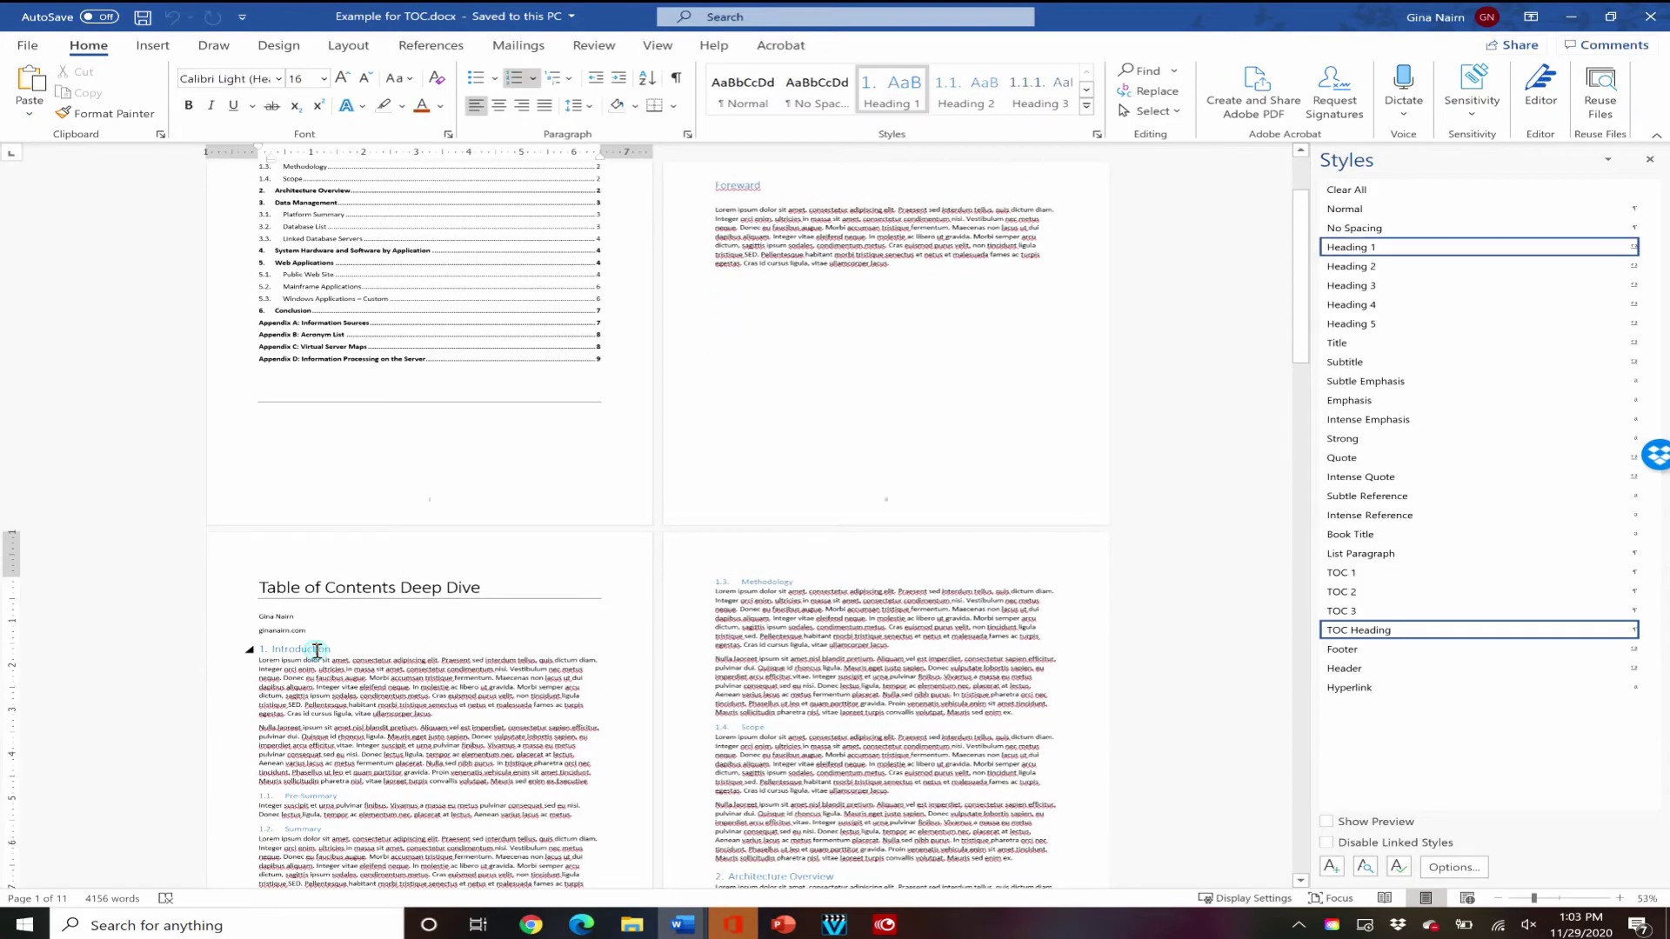
{"action": "left_click", "coordinate": [1566, 899]}
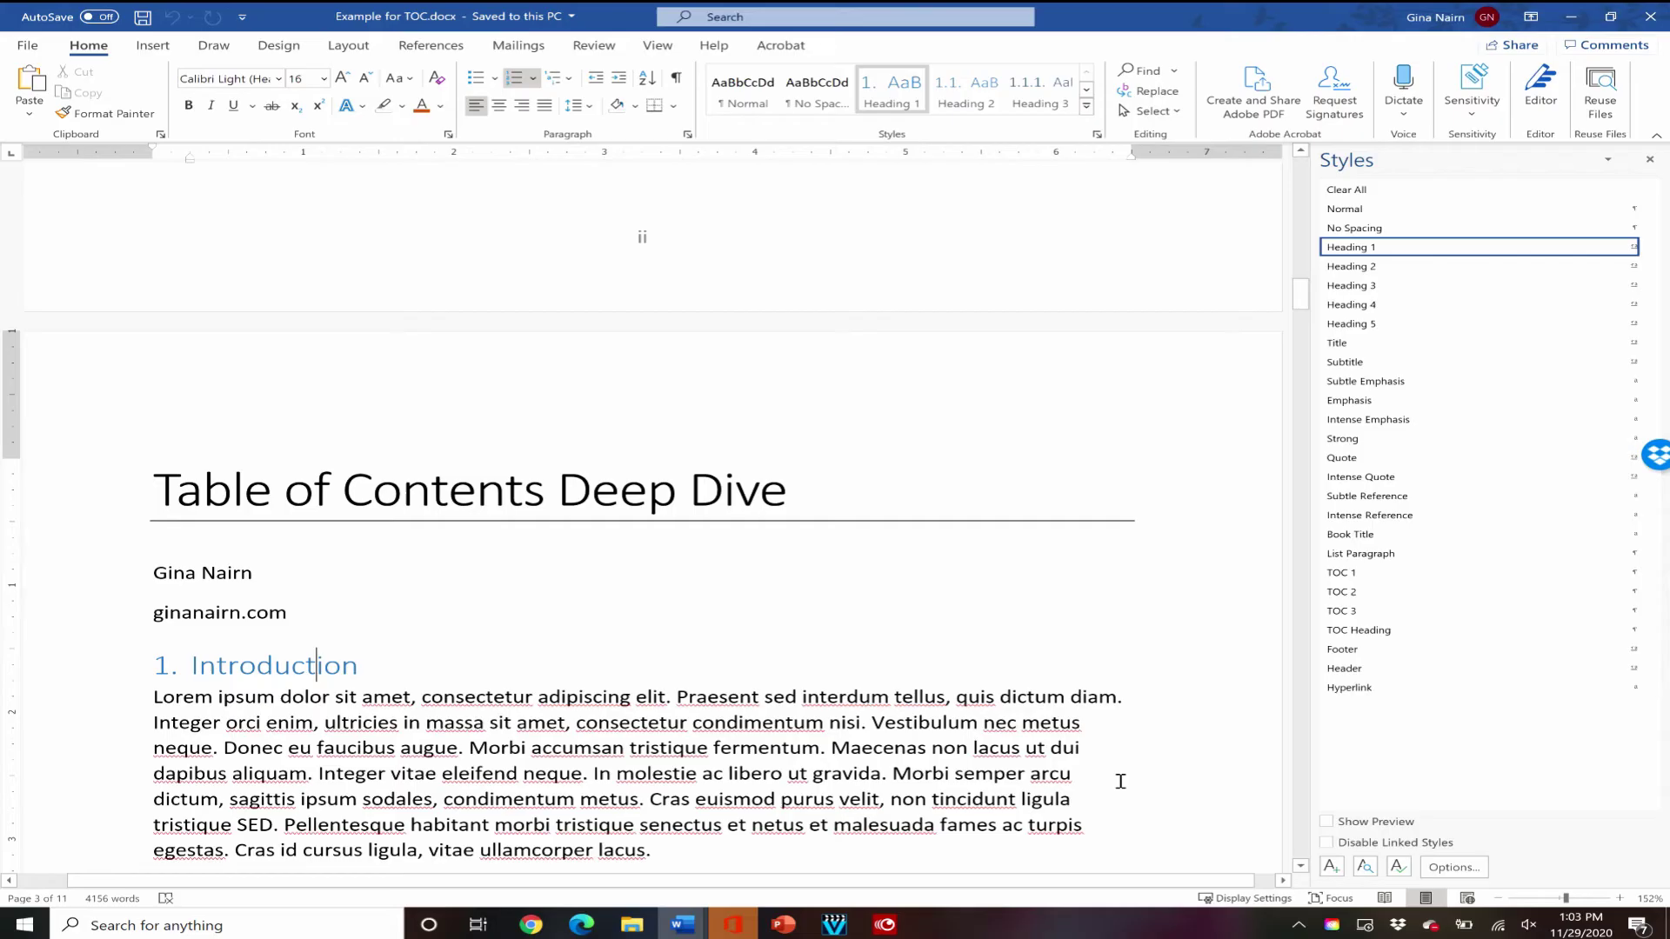
{"action": "scroll", "coordinate": [679, 687], "scroll_direction": "down", "scroll_amount": 3}
{"action": "scroll", "coordinate": [330, 295], "scroll_direction": "up", "scroll_amount": 2}
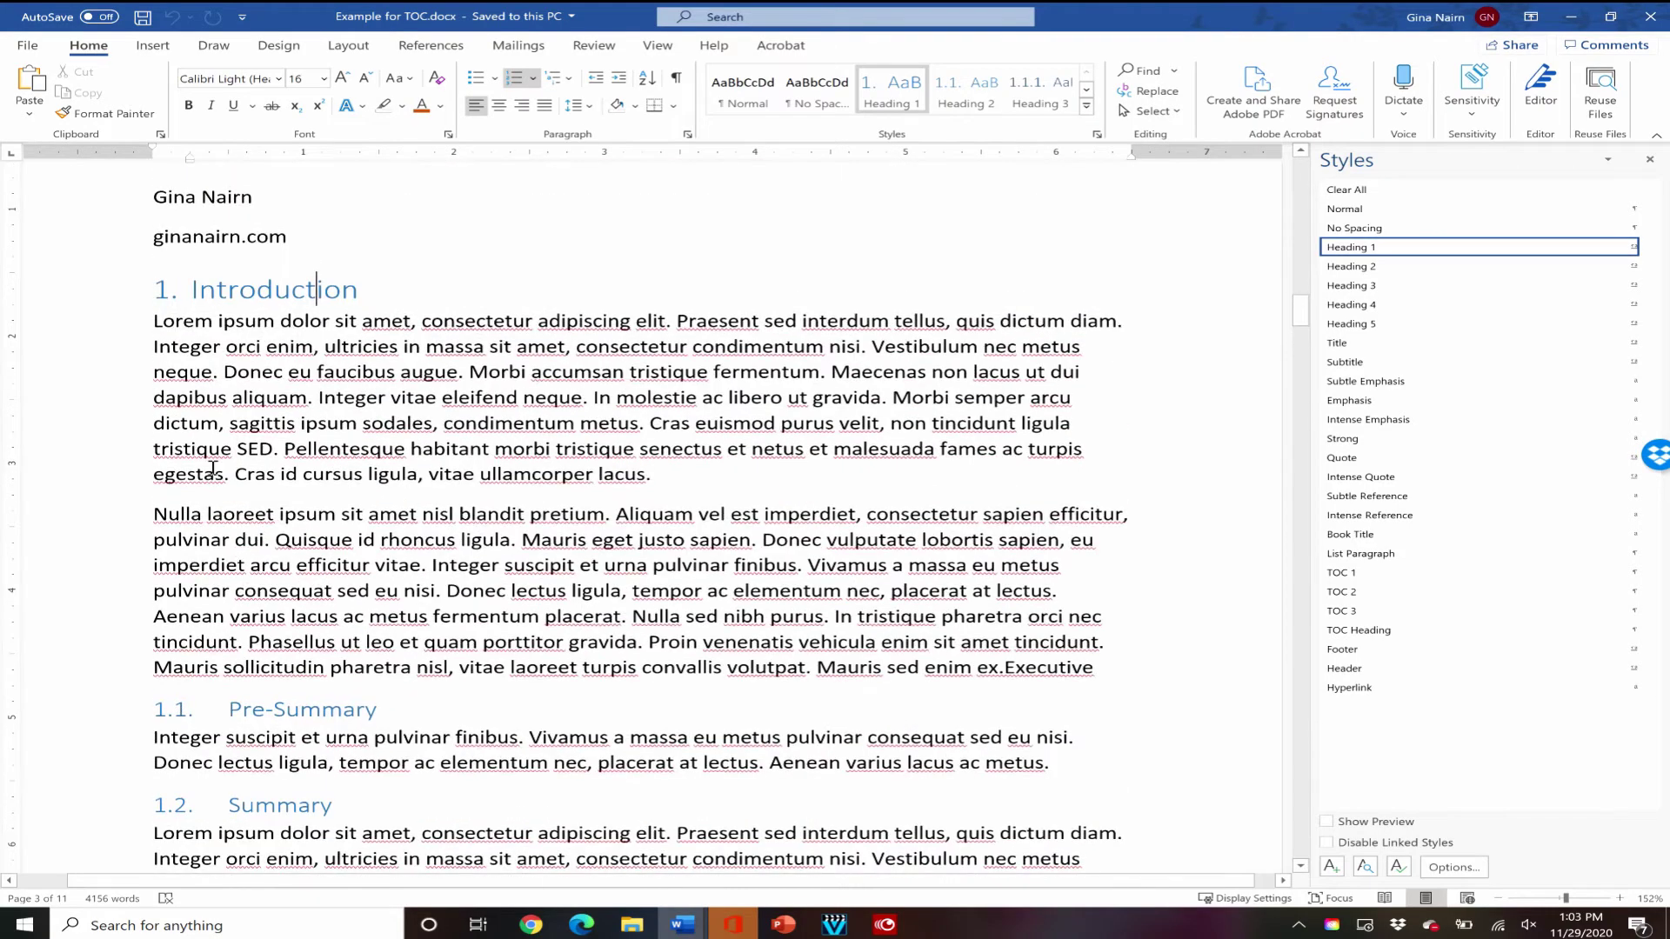
{"action": "left_click", "coordinate": [256, 289]}
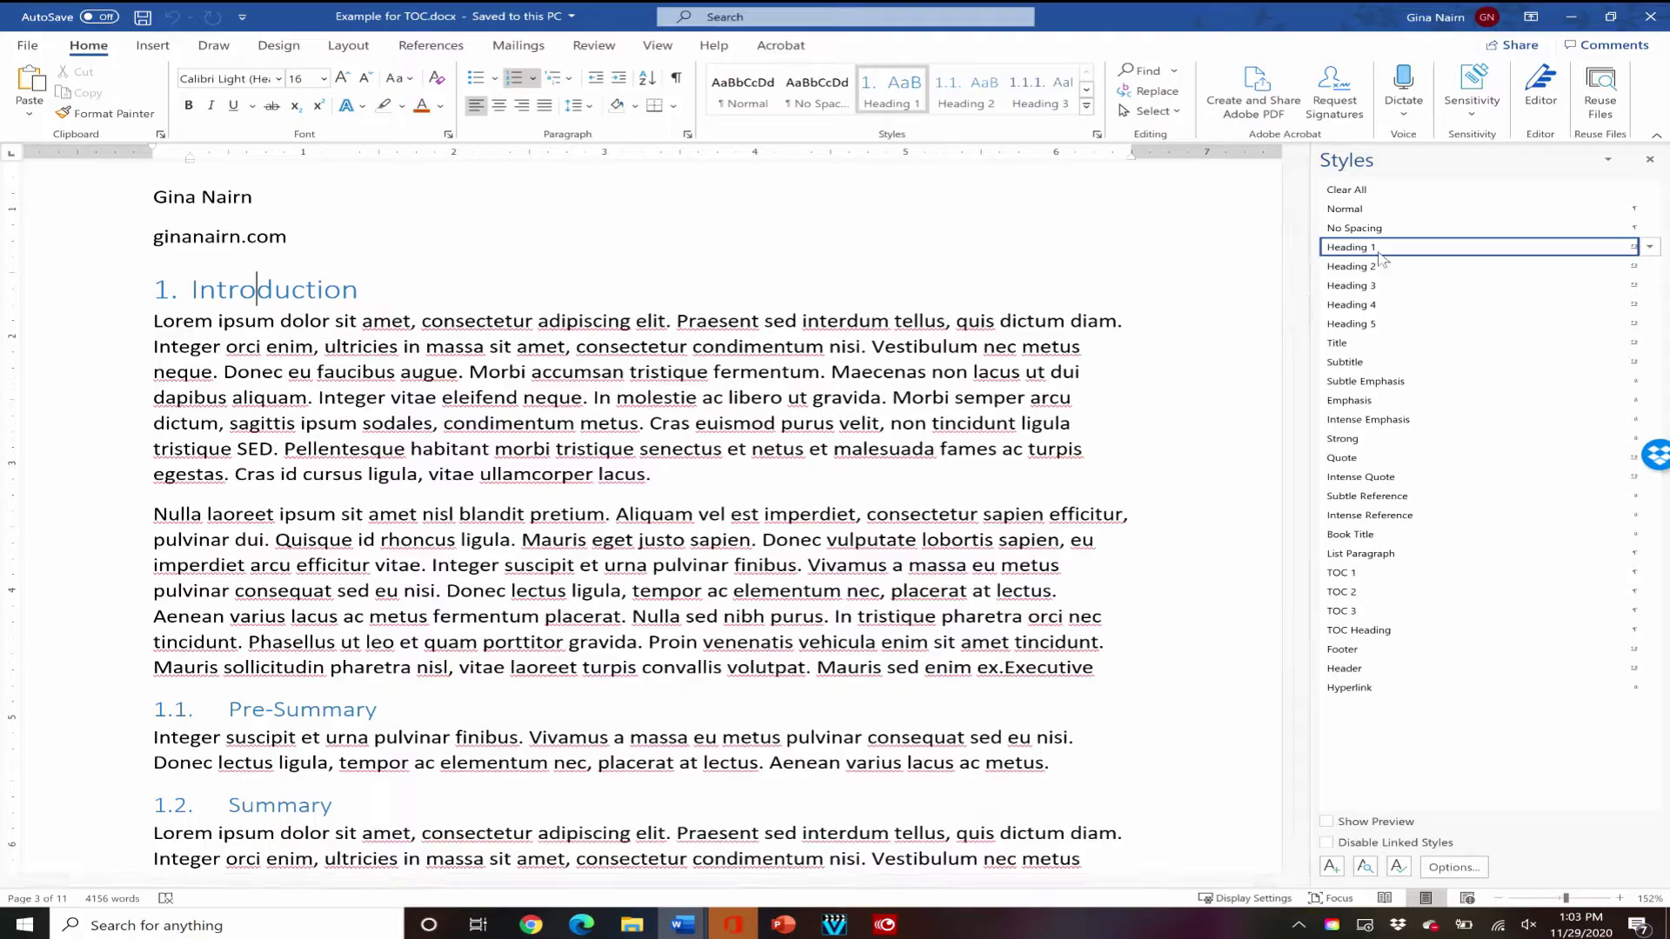
{"action": "mouse_move", "coordinate": [1378, 255]}
- Select the Pre-Summary heading and confirm it uses Heading 2
{"action": "left_click", "coordinate": [238, 290]}
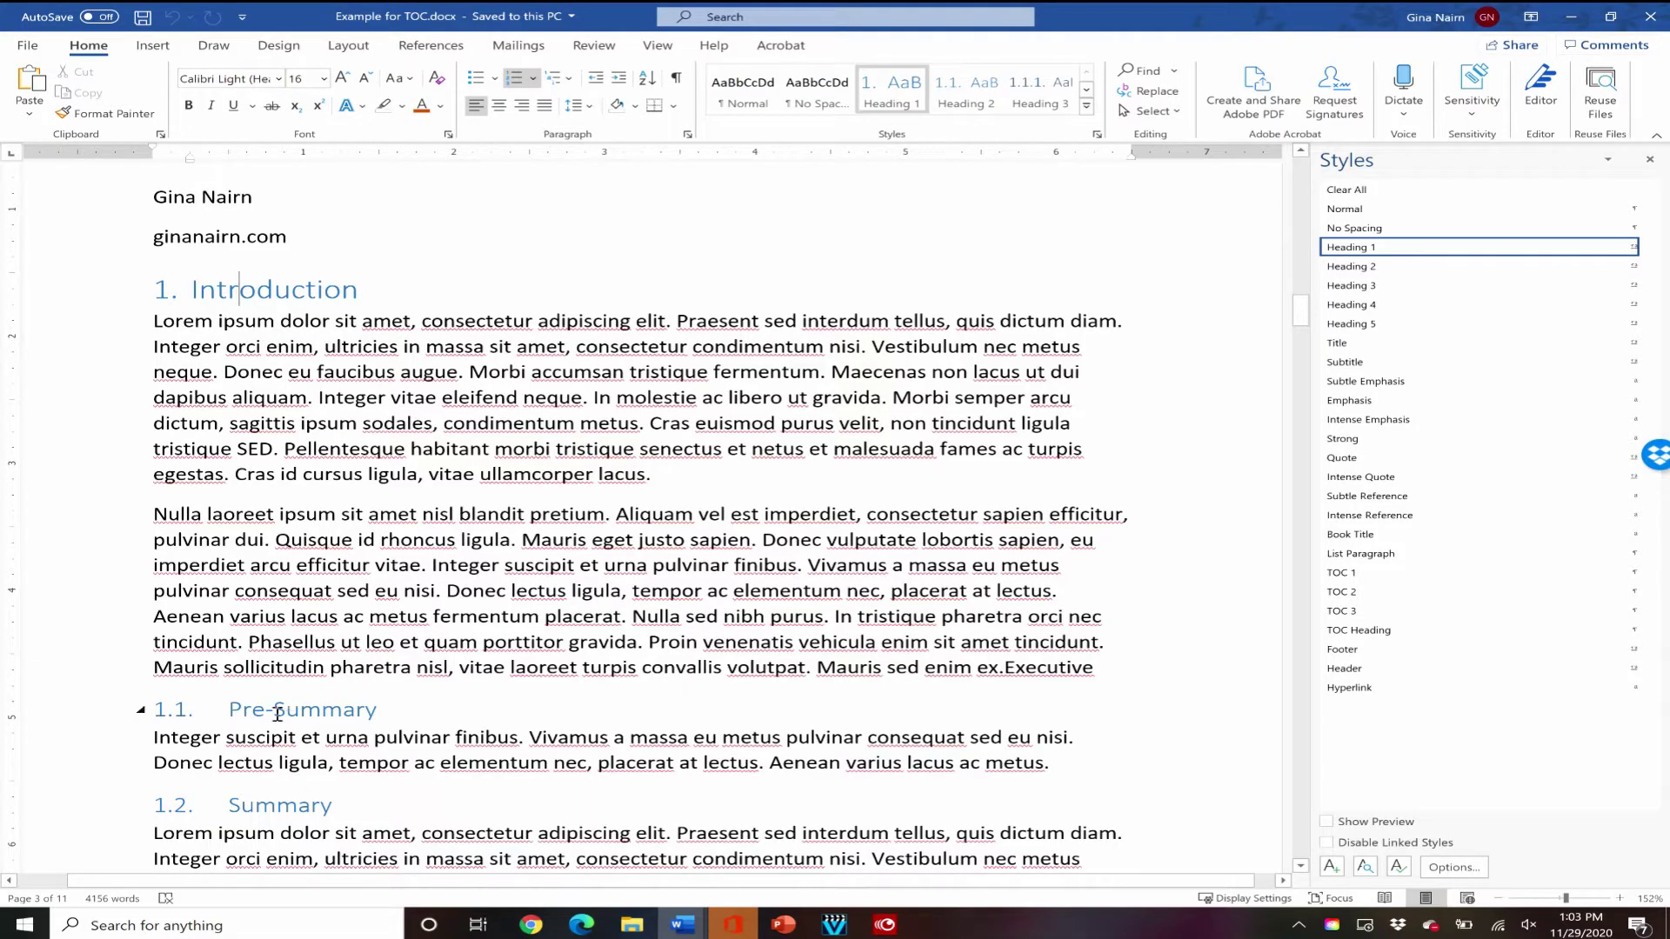
{"action": "left_click_drag", "start_coordinate": [400, 713], "coordinate": [220, 716]}
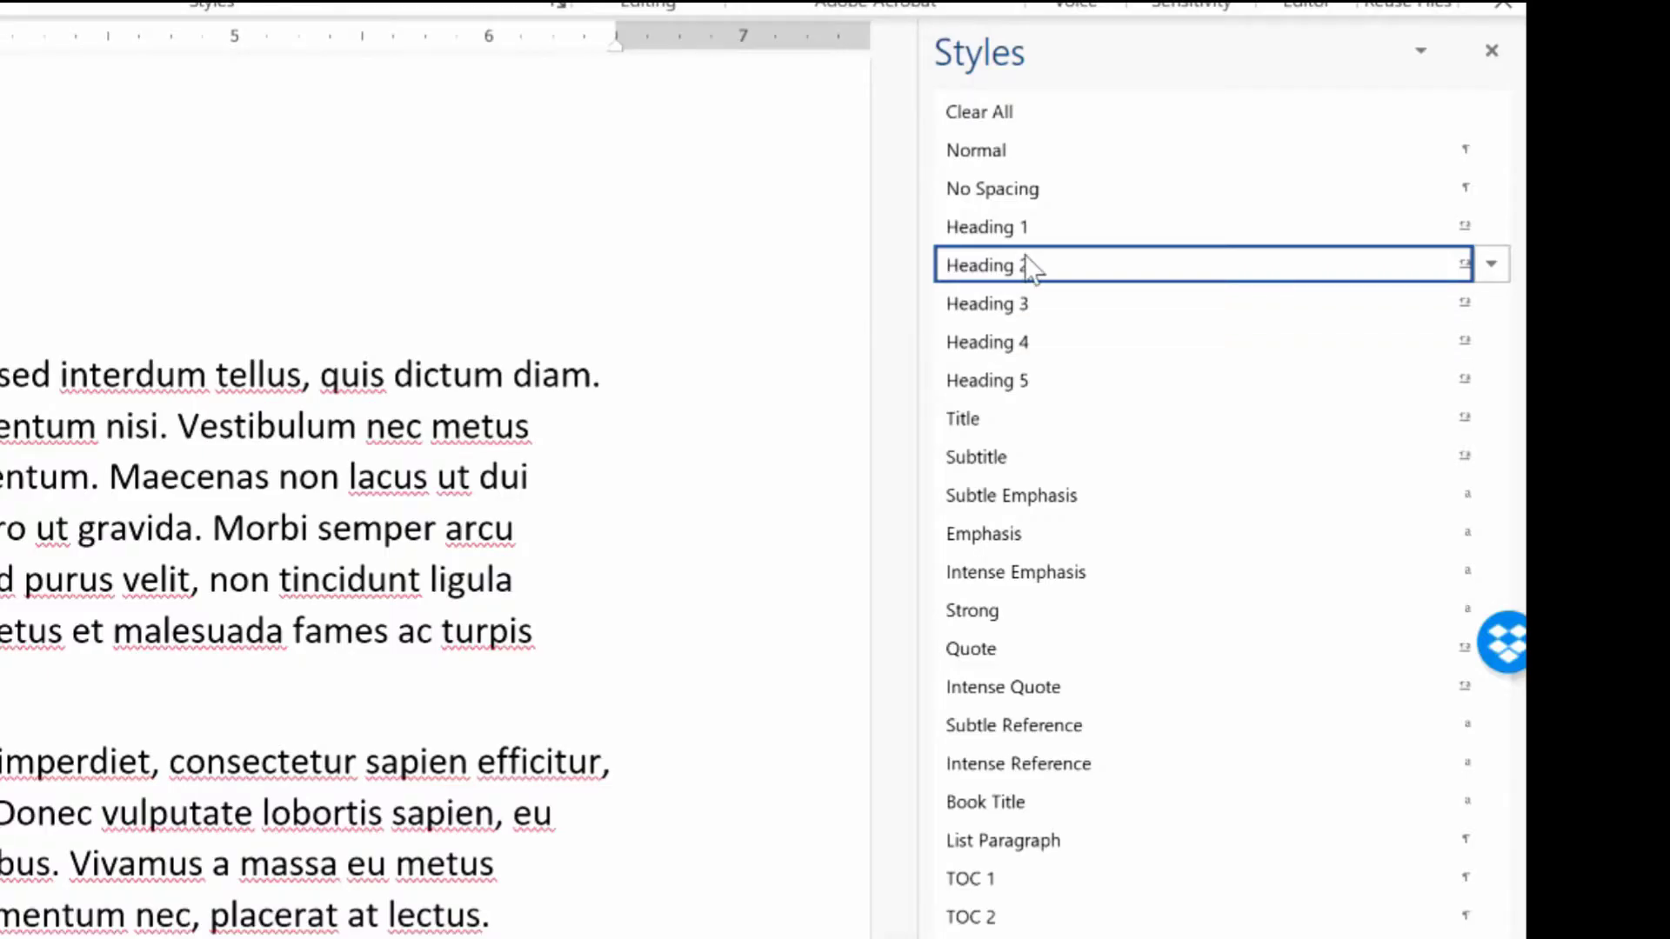
{"action": "mouse_move", "coordinate": [1351, 269]}
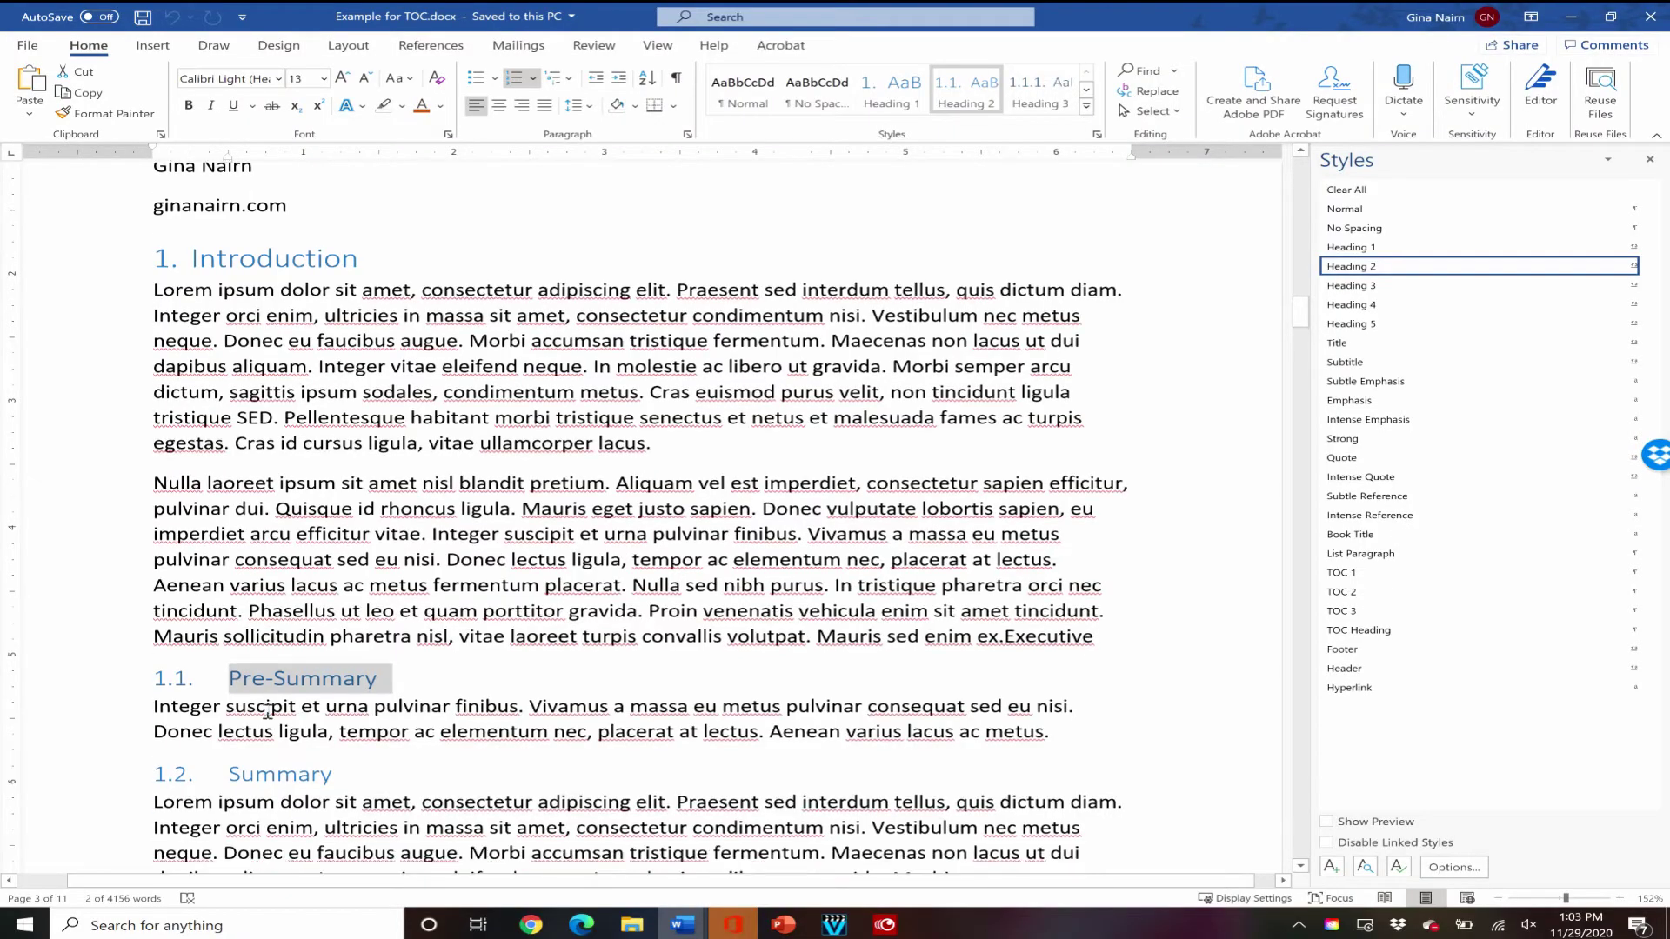
- Confirm the 5.1.1 Internal-Facing Web Applications heading uses Heading 3, then scroll back to Contents
{"action": "scroll", "coordinate": [275, 733], "scroll_direction": "down", "scroll_amount": 10}
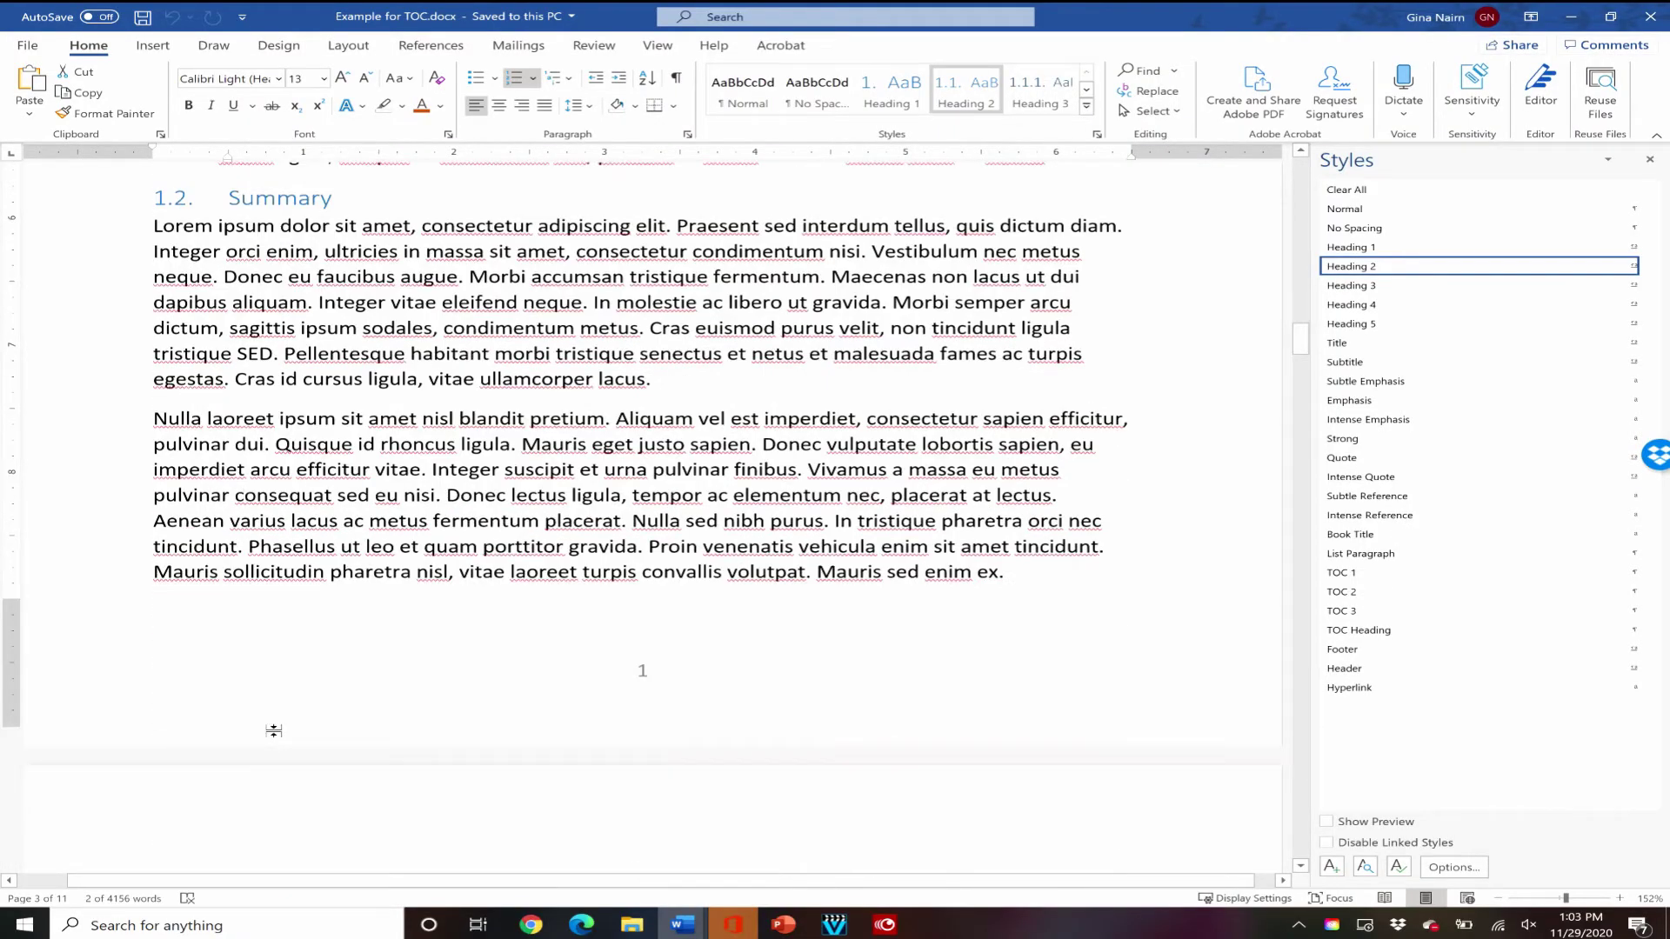
{"action": "scroll", "coordinate": [274, 733], "scroll_direction": "down", "scroll_amount": 20}
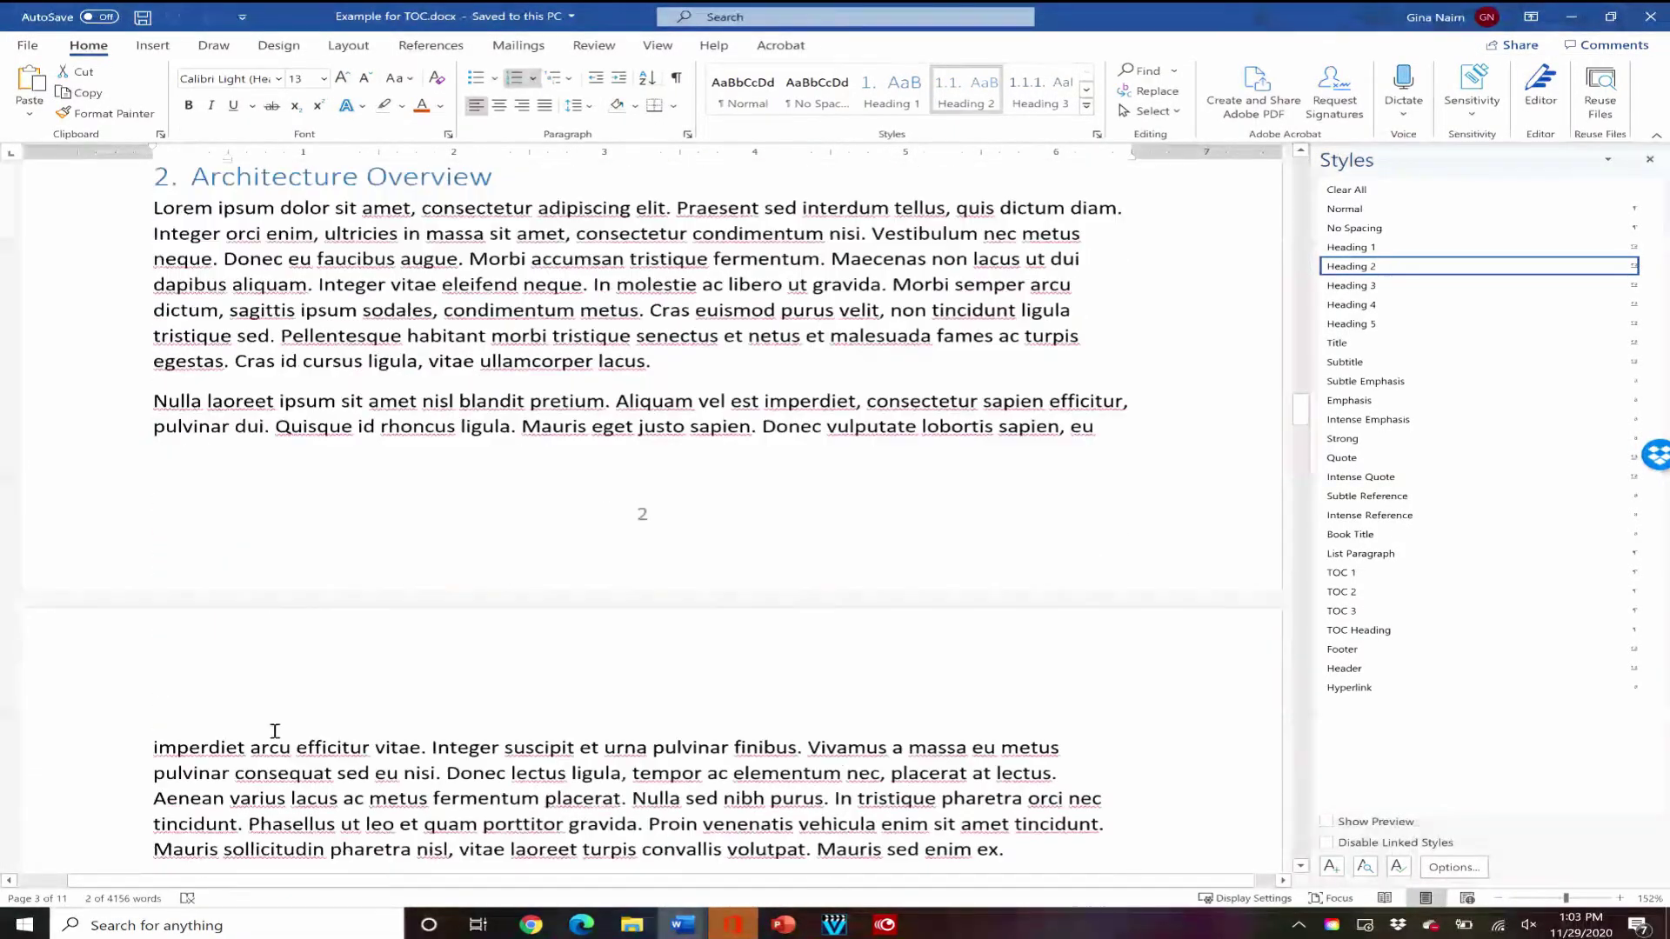
{"action": "scroll", "coordinate": [275, 733], "scroll_direction": "down", "scroll_amount": 20}
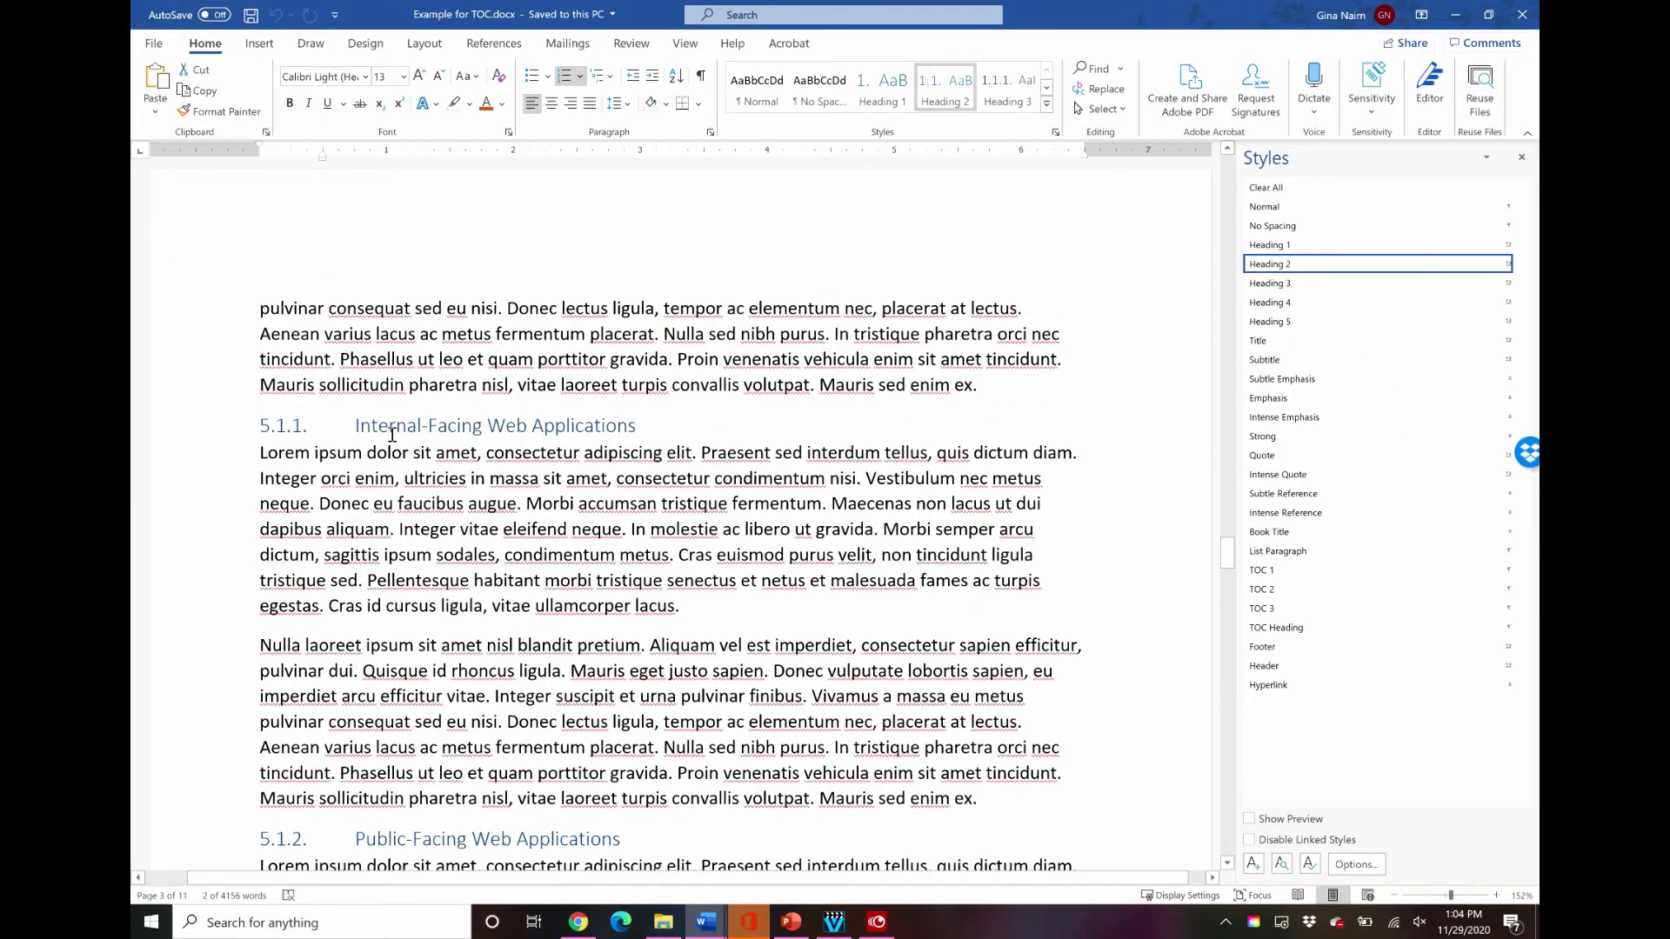
{"action": "left_click", "coordinate": [388, 427]}
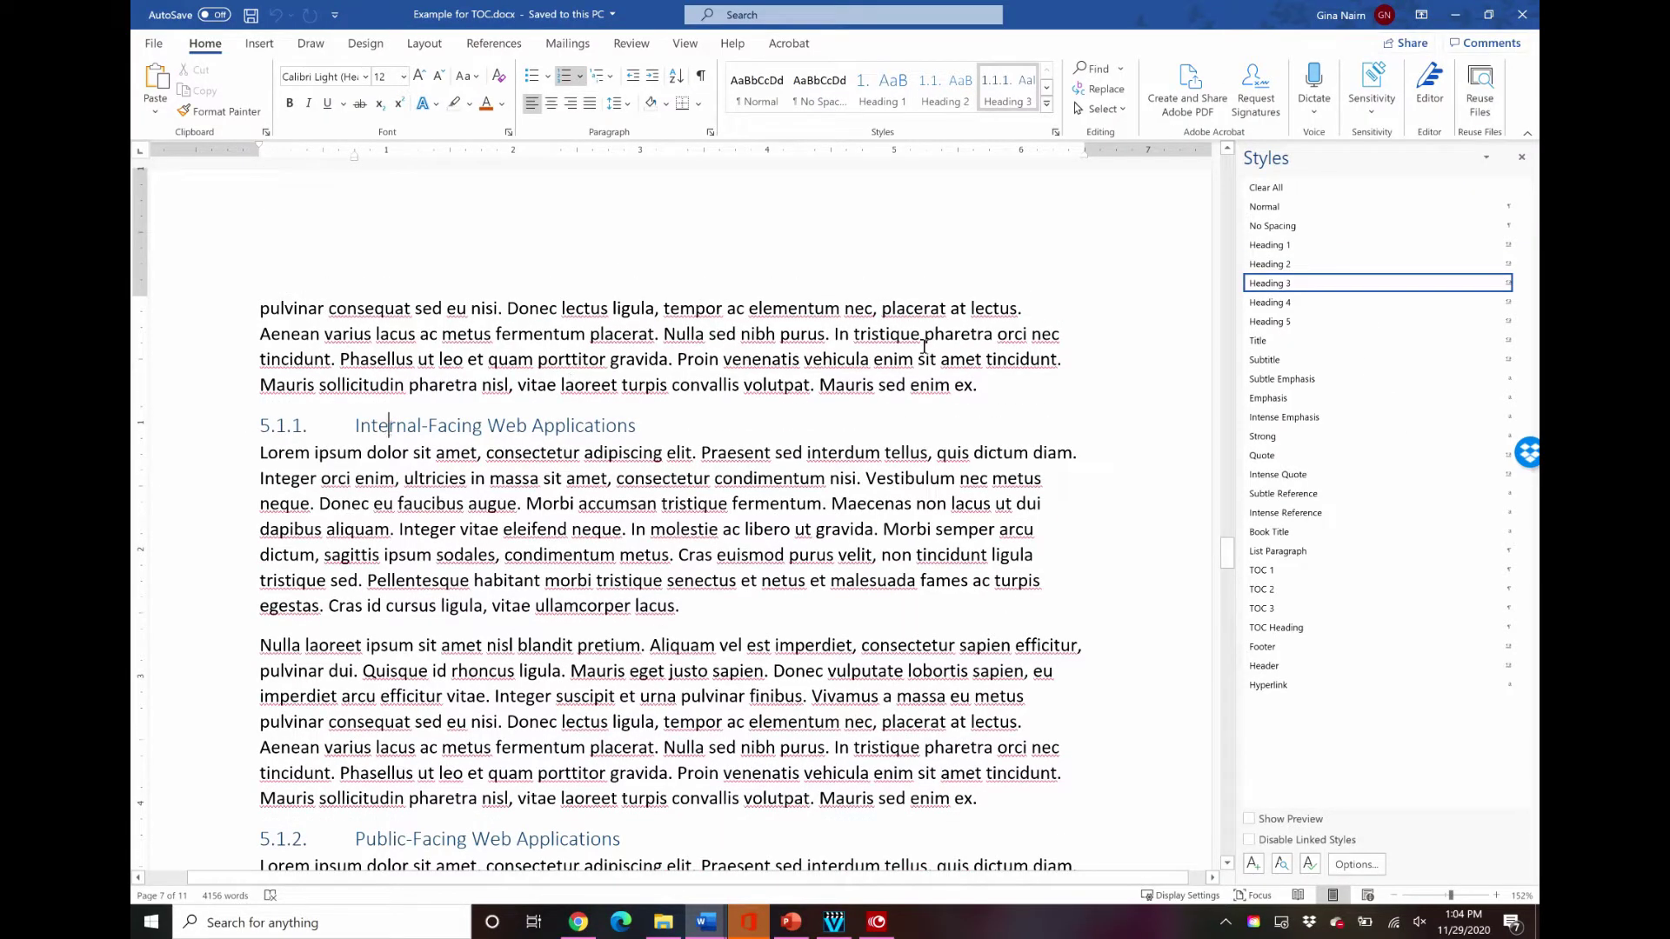
{"action": "mouse_move", "coordinate": [1294, 285]}
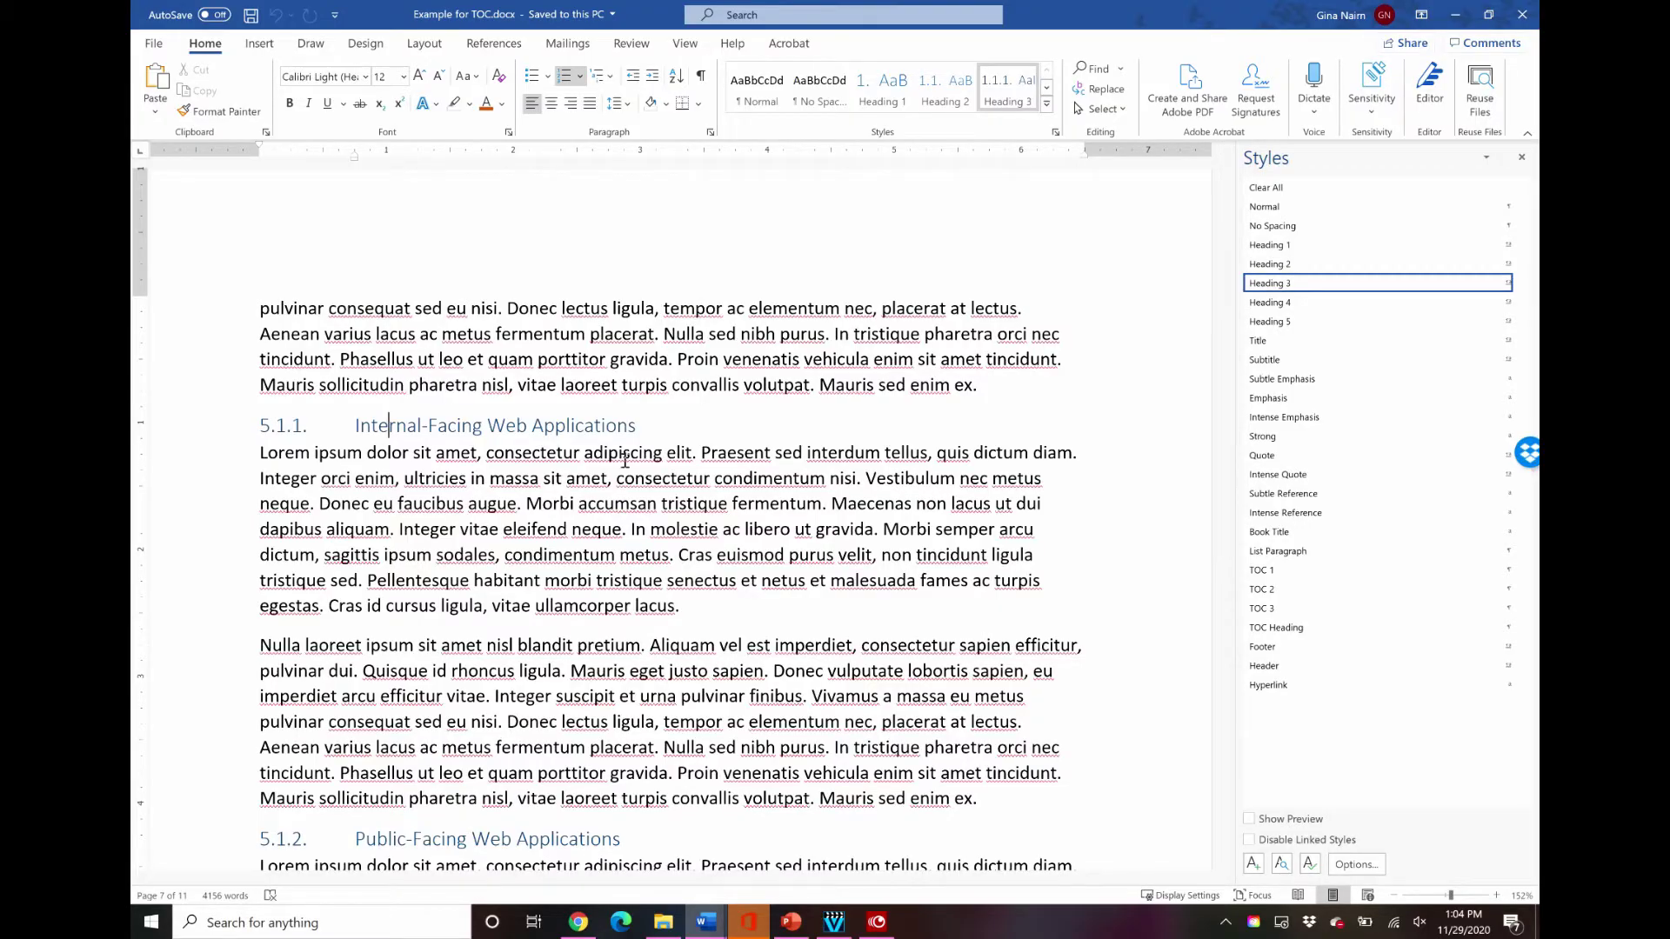
{"action": "left_click_drag", "start_coordinate": [656, 424], "coordinate": [356, 425]}
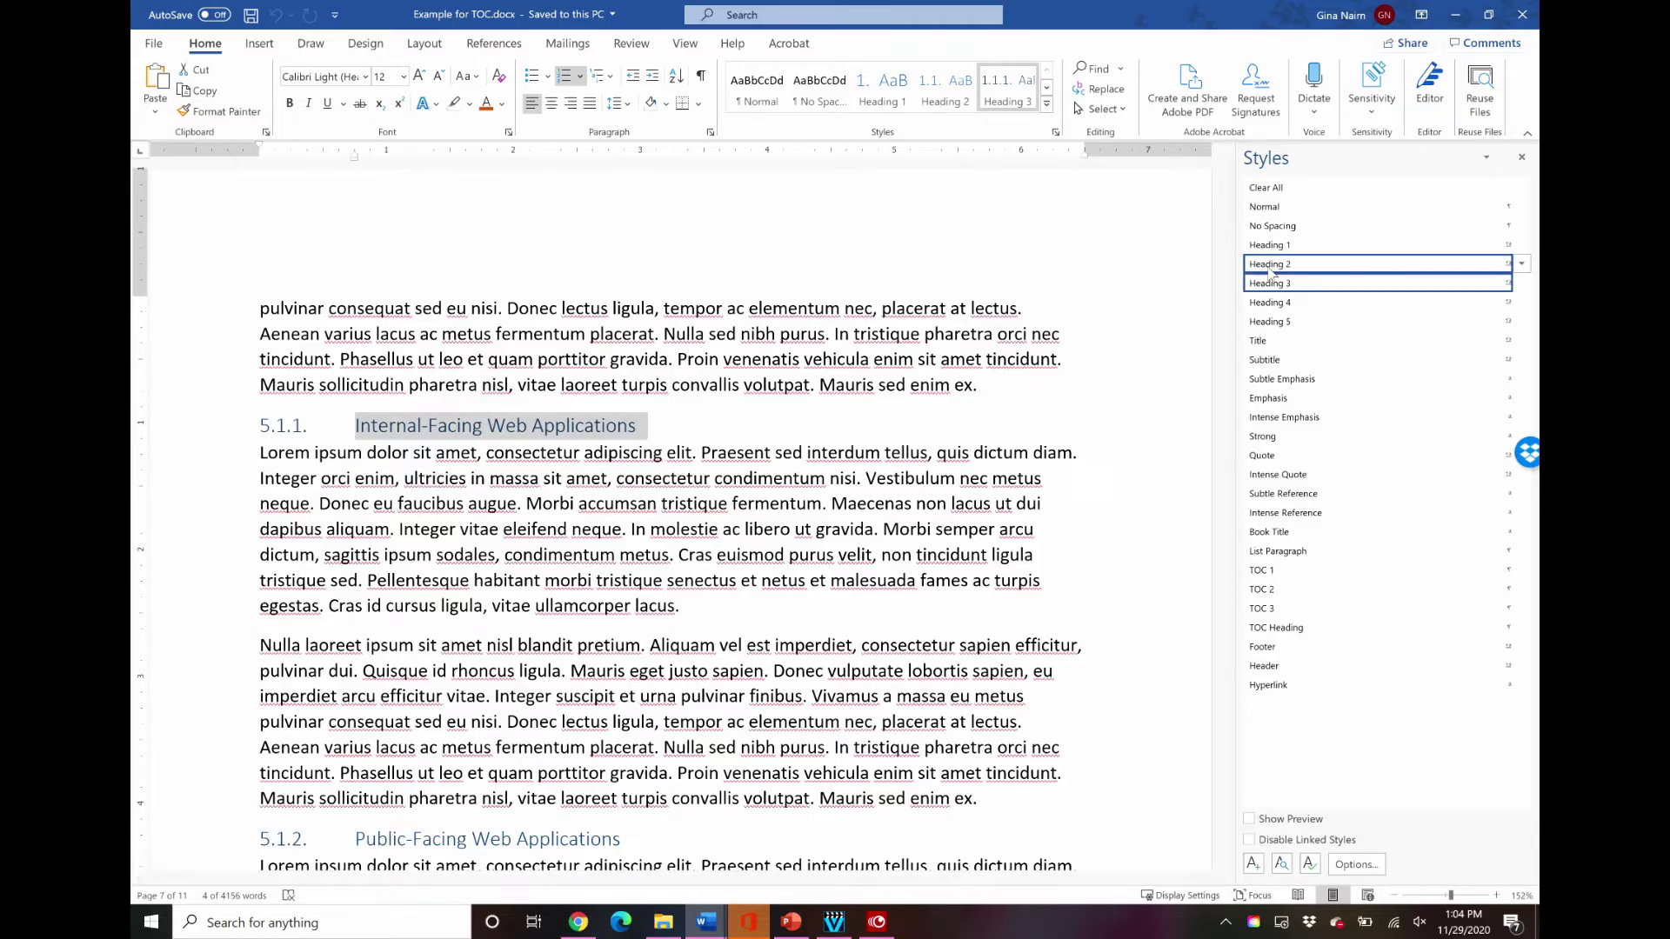
{"action": "mouse_move", "coordinate": [1274, 285]}
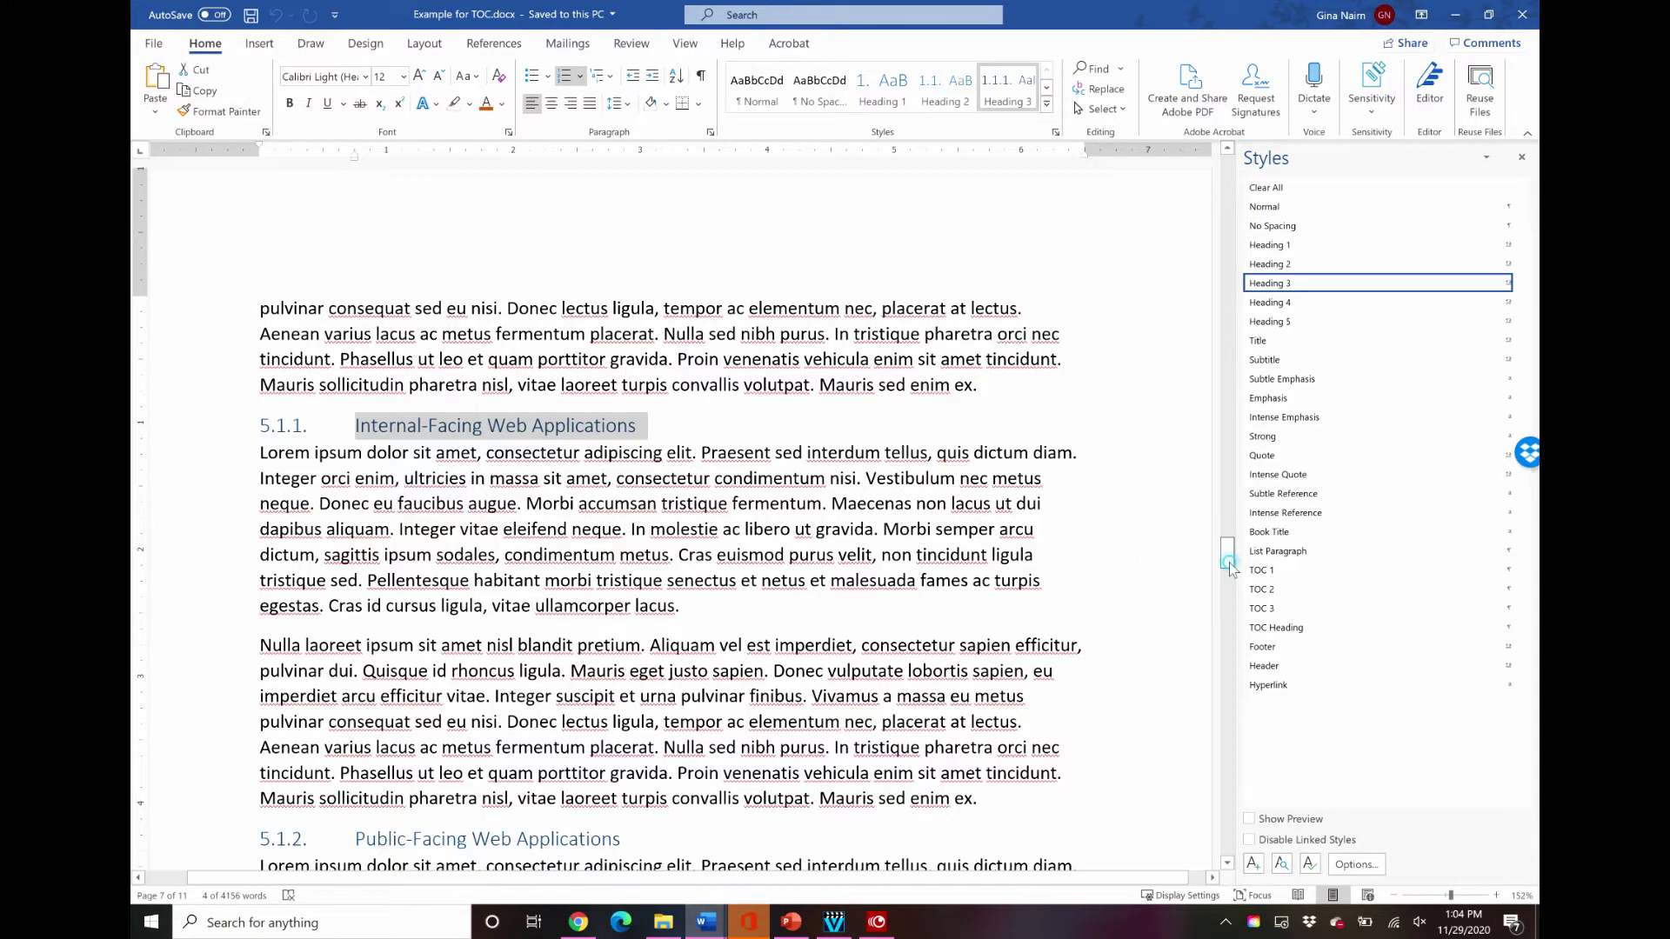
{"action": "left_click_drag", "start_coordinate": [1229, 565], "coordinate": [1216, 183]}
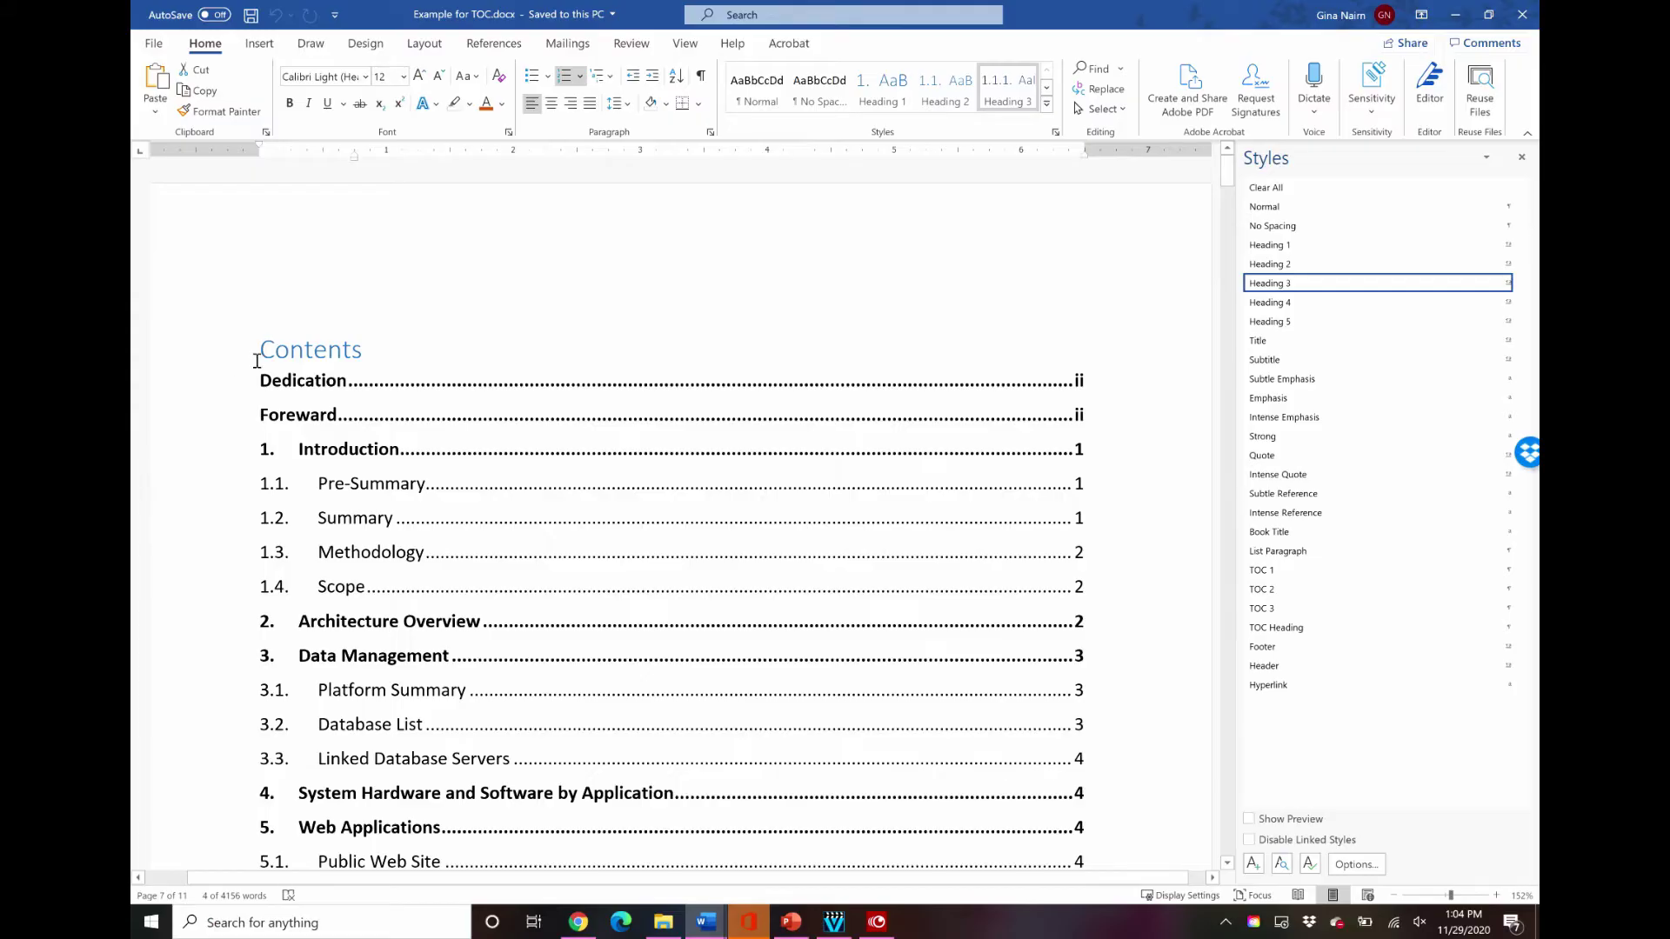
{"action": "left_click", "coordinate": [258, 352]}
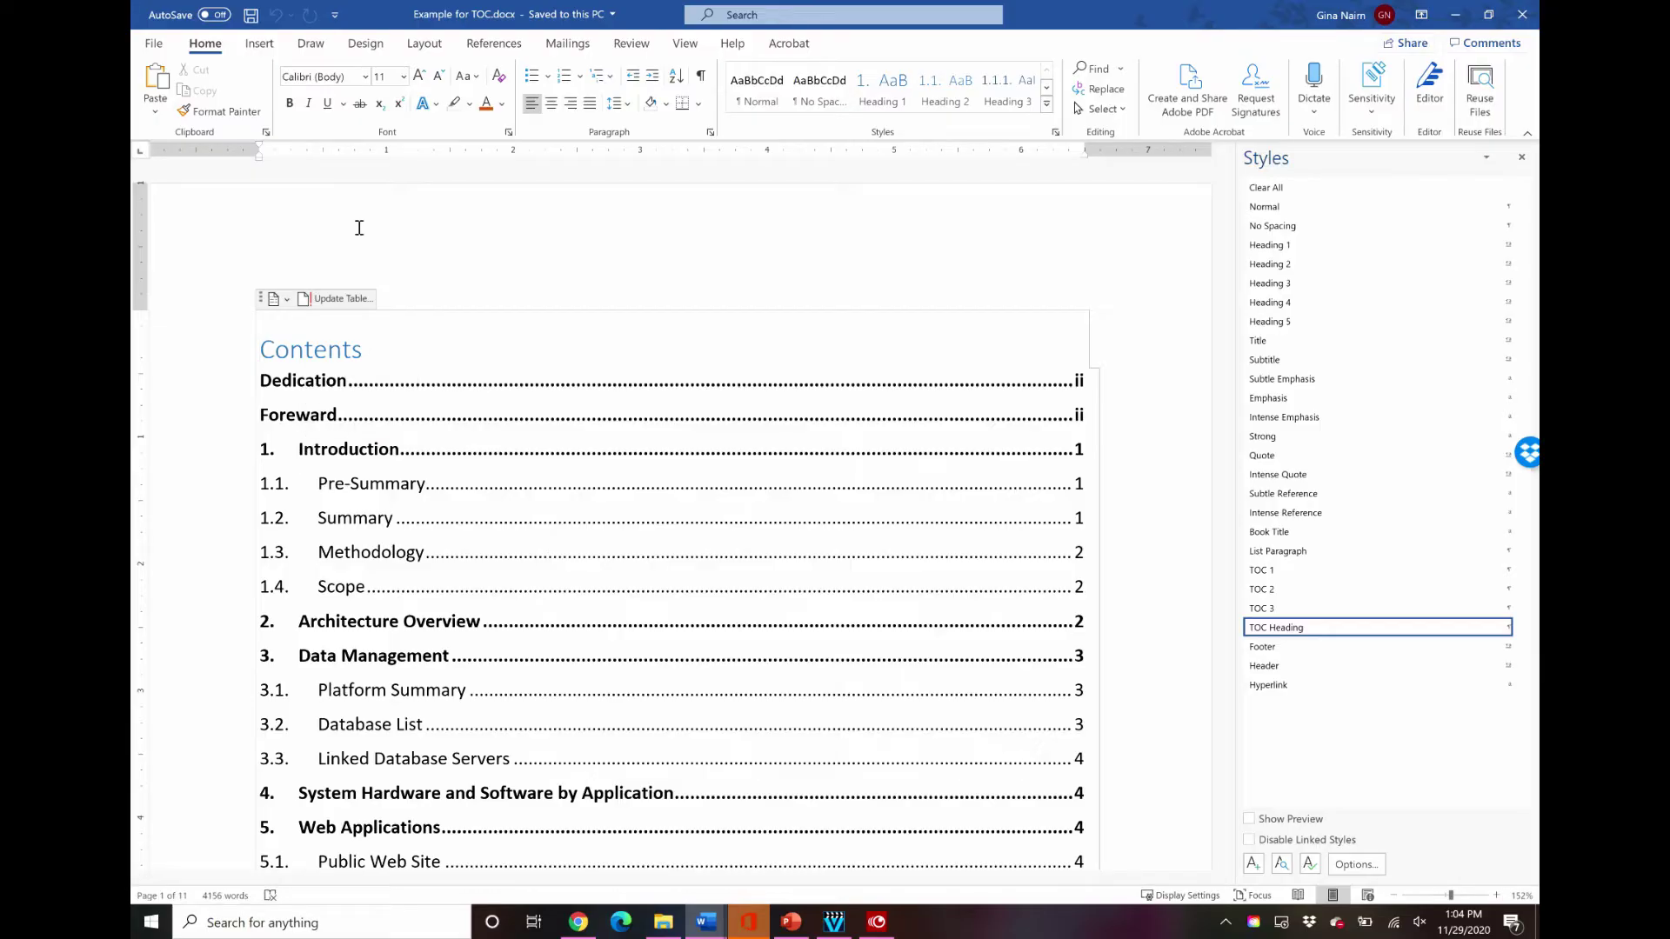
{"action": "left_click", "coordinate": [493, 44]}
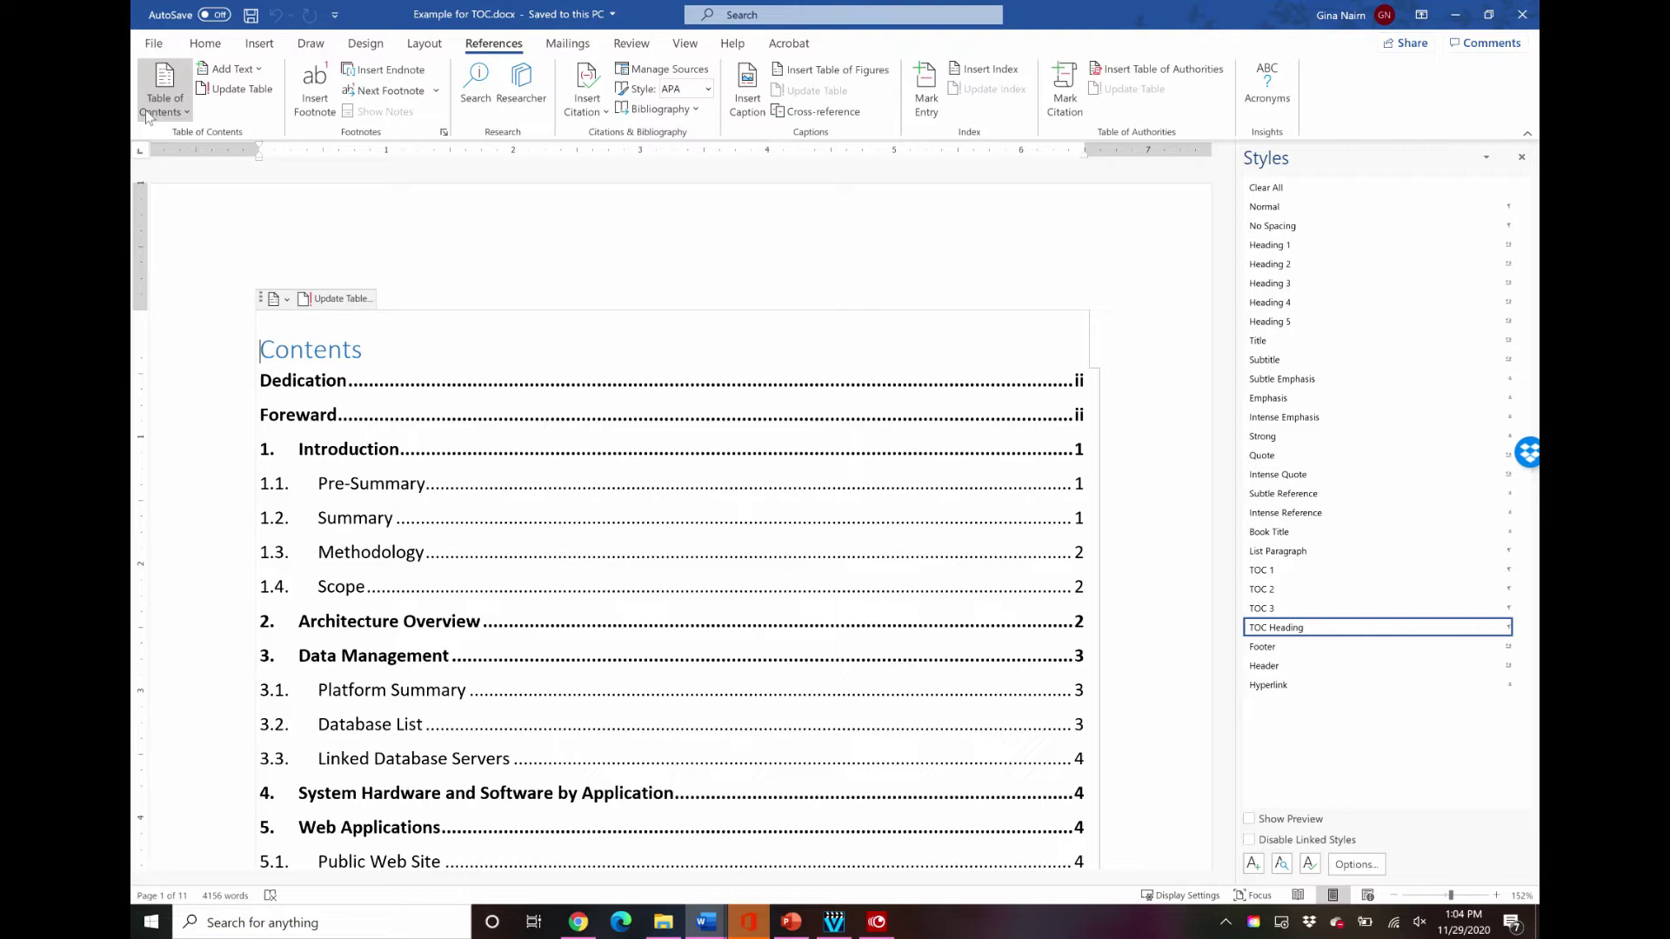
{"action": "left_click", "coordinate": [174, 113]}
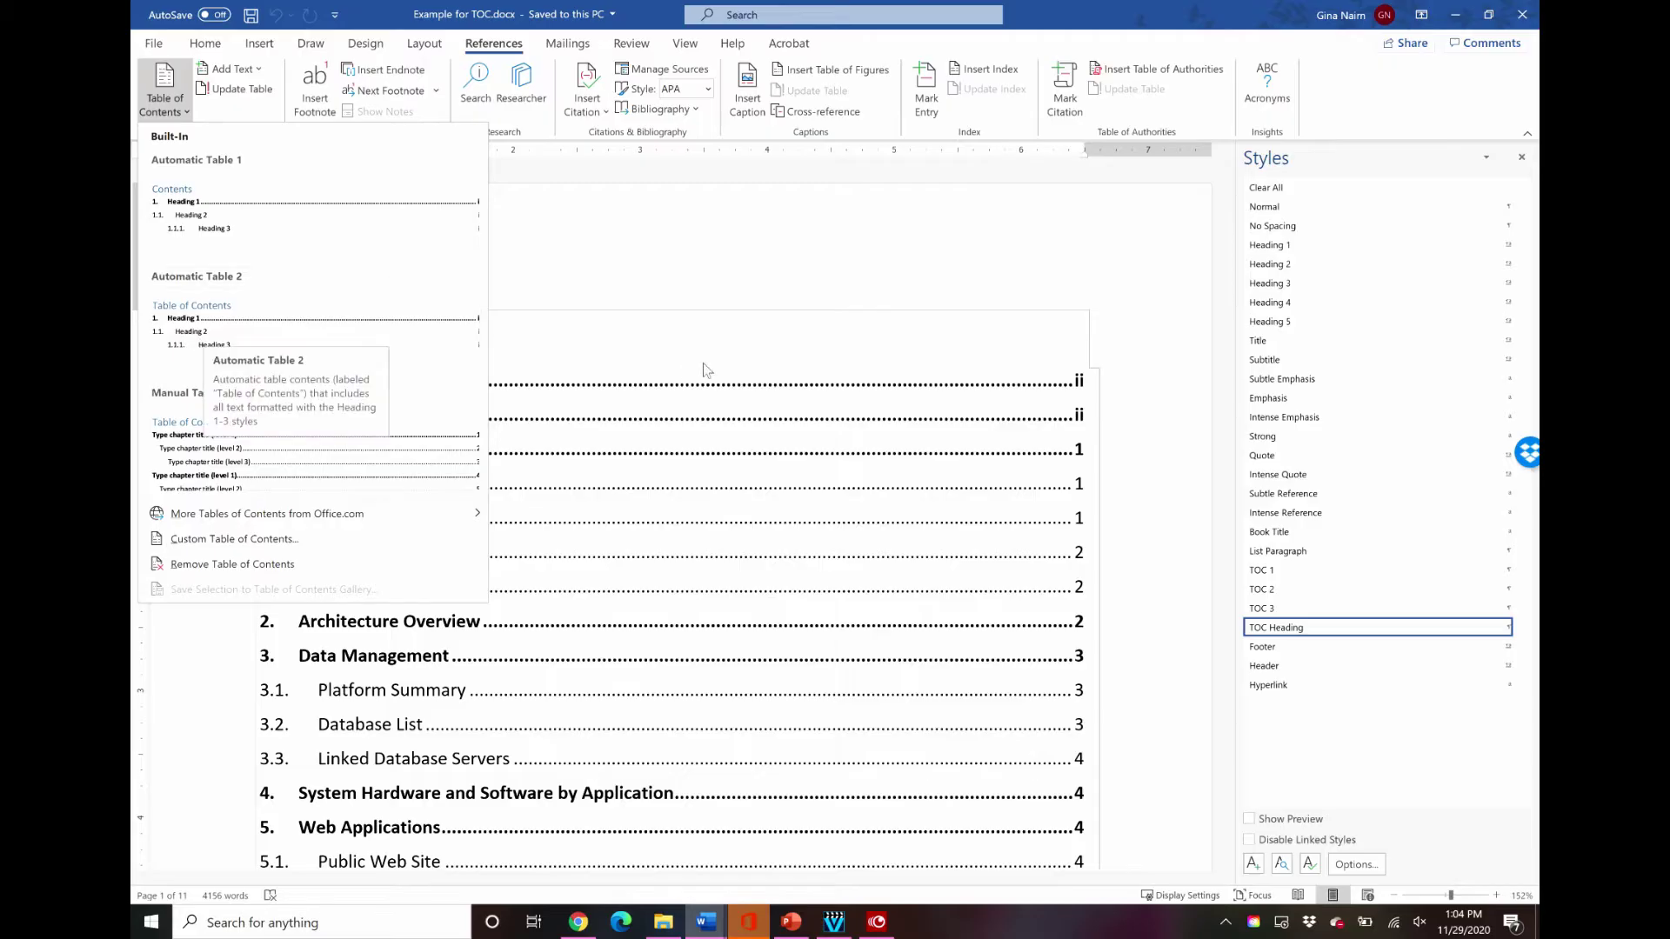
{"action": "left_click", "coordinate": [684, 336]}
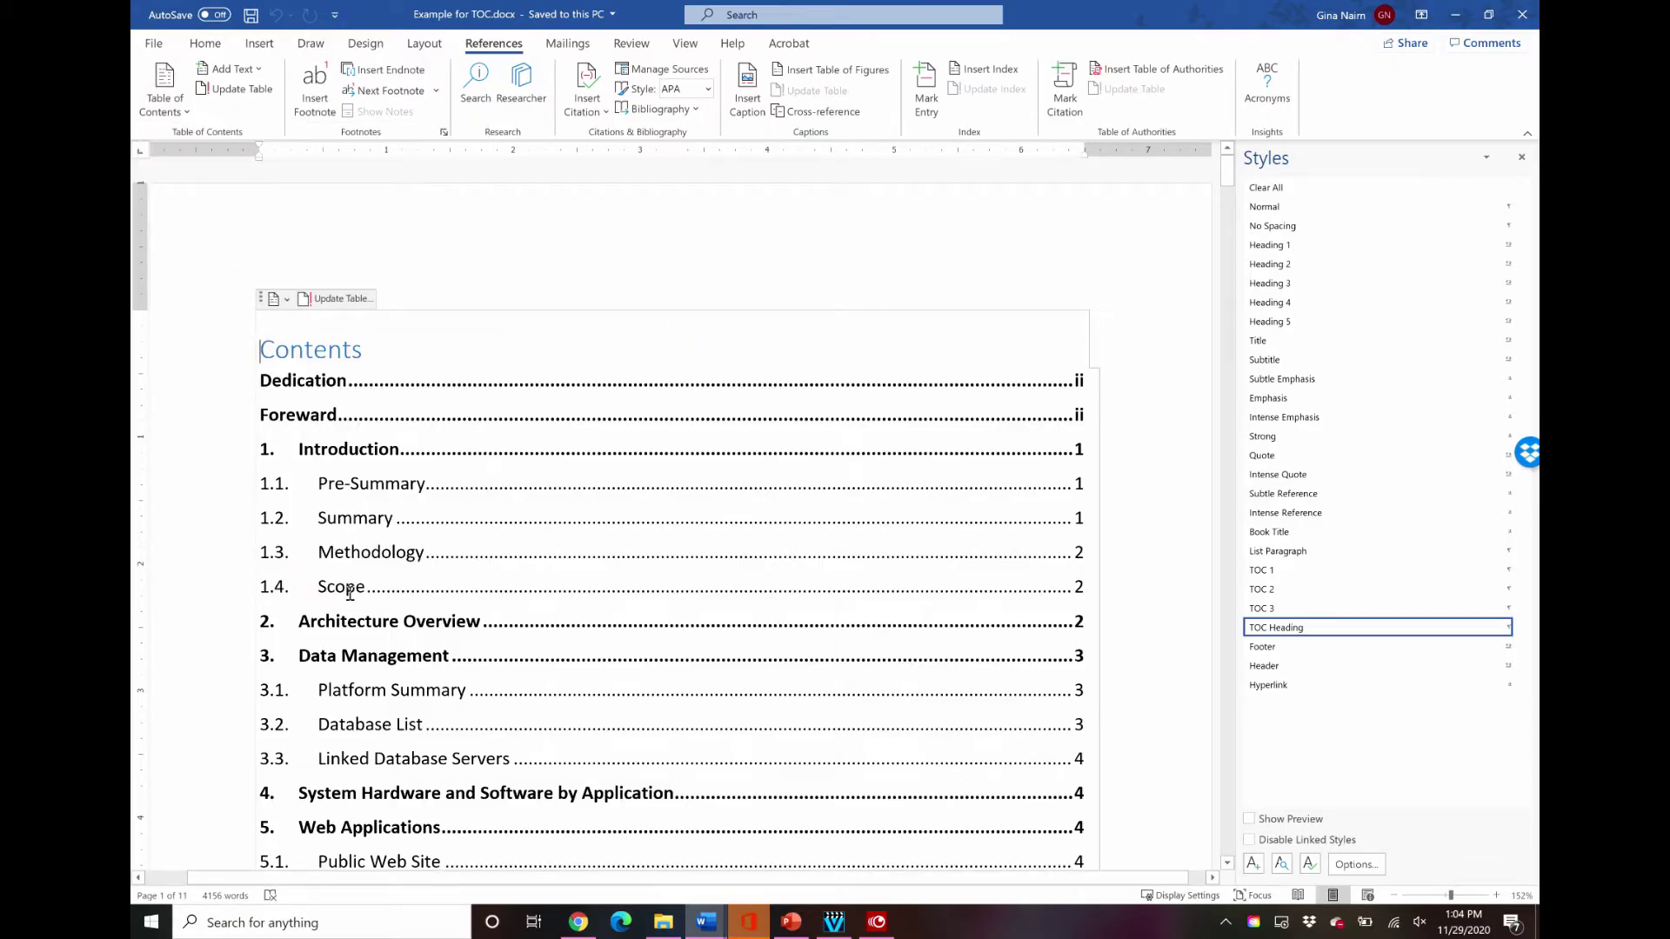
{"action": "scroll", "coordinate": [349, 593], "scroll_direction": "down", "scroll_amount": 1}
{"action": "scroll", "coordinate": [350, 593], "scroll_direction": "down", "scroll_amount": 4}
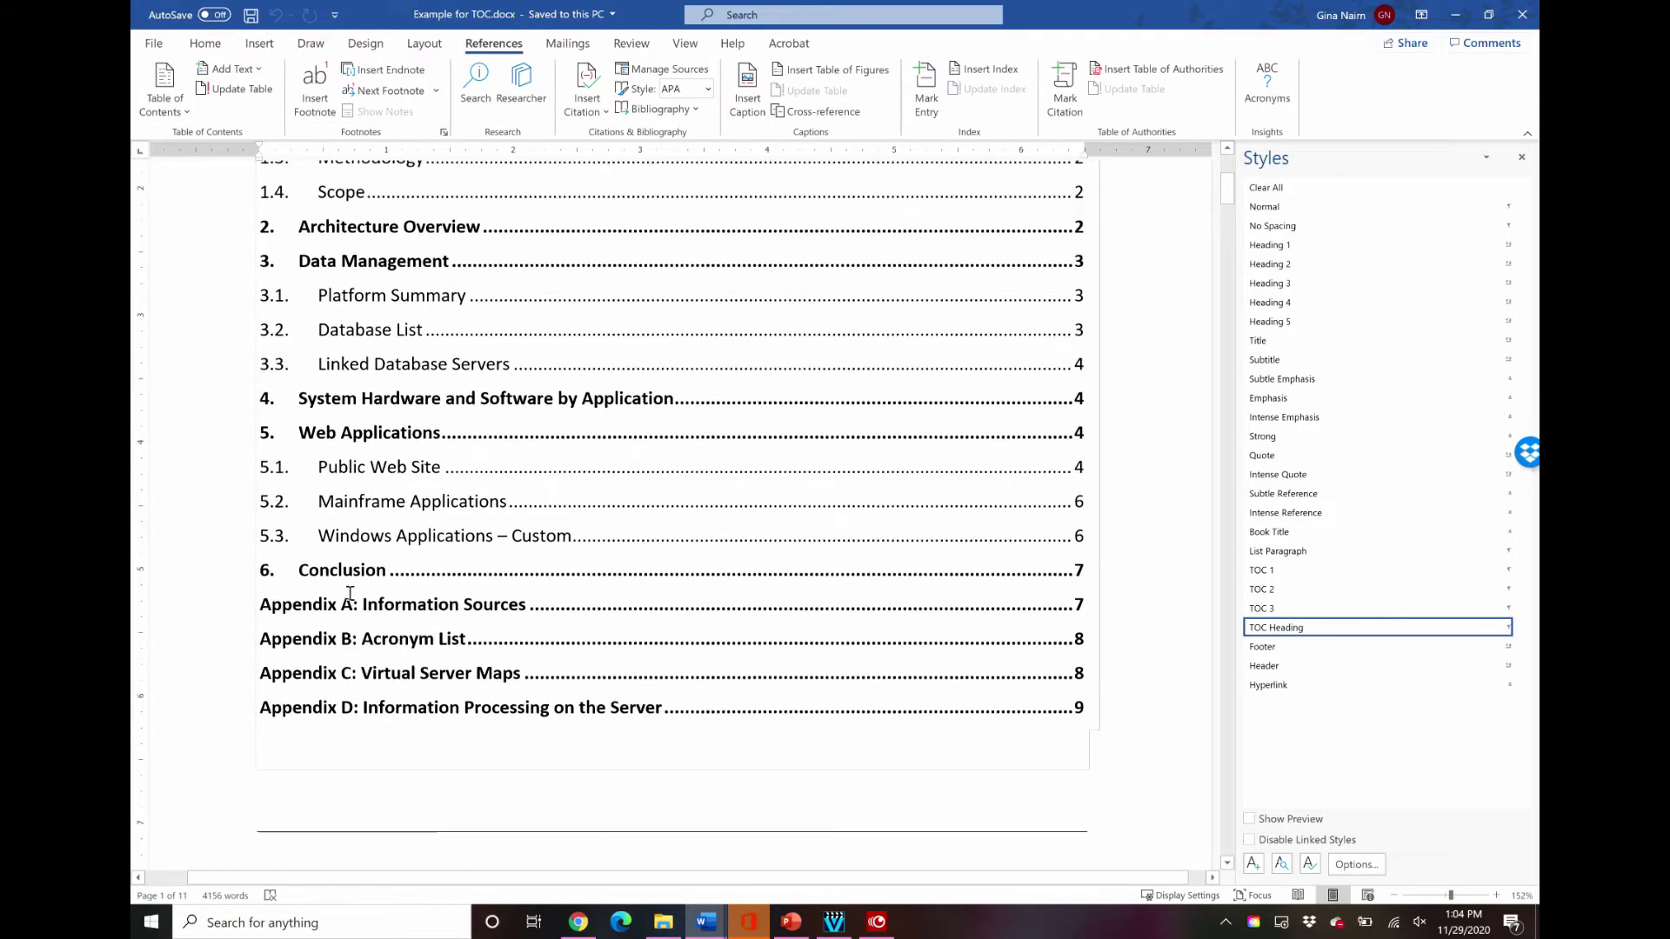
{"action": "scroll", "coordinate": [350, 593], "scroll_direction": "up", "scroll_amount": 2}
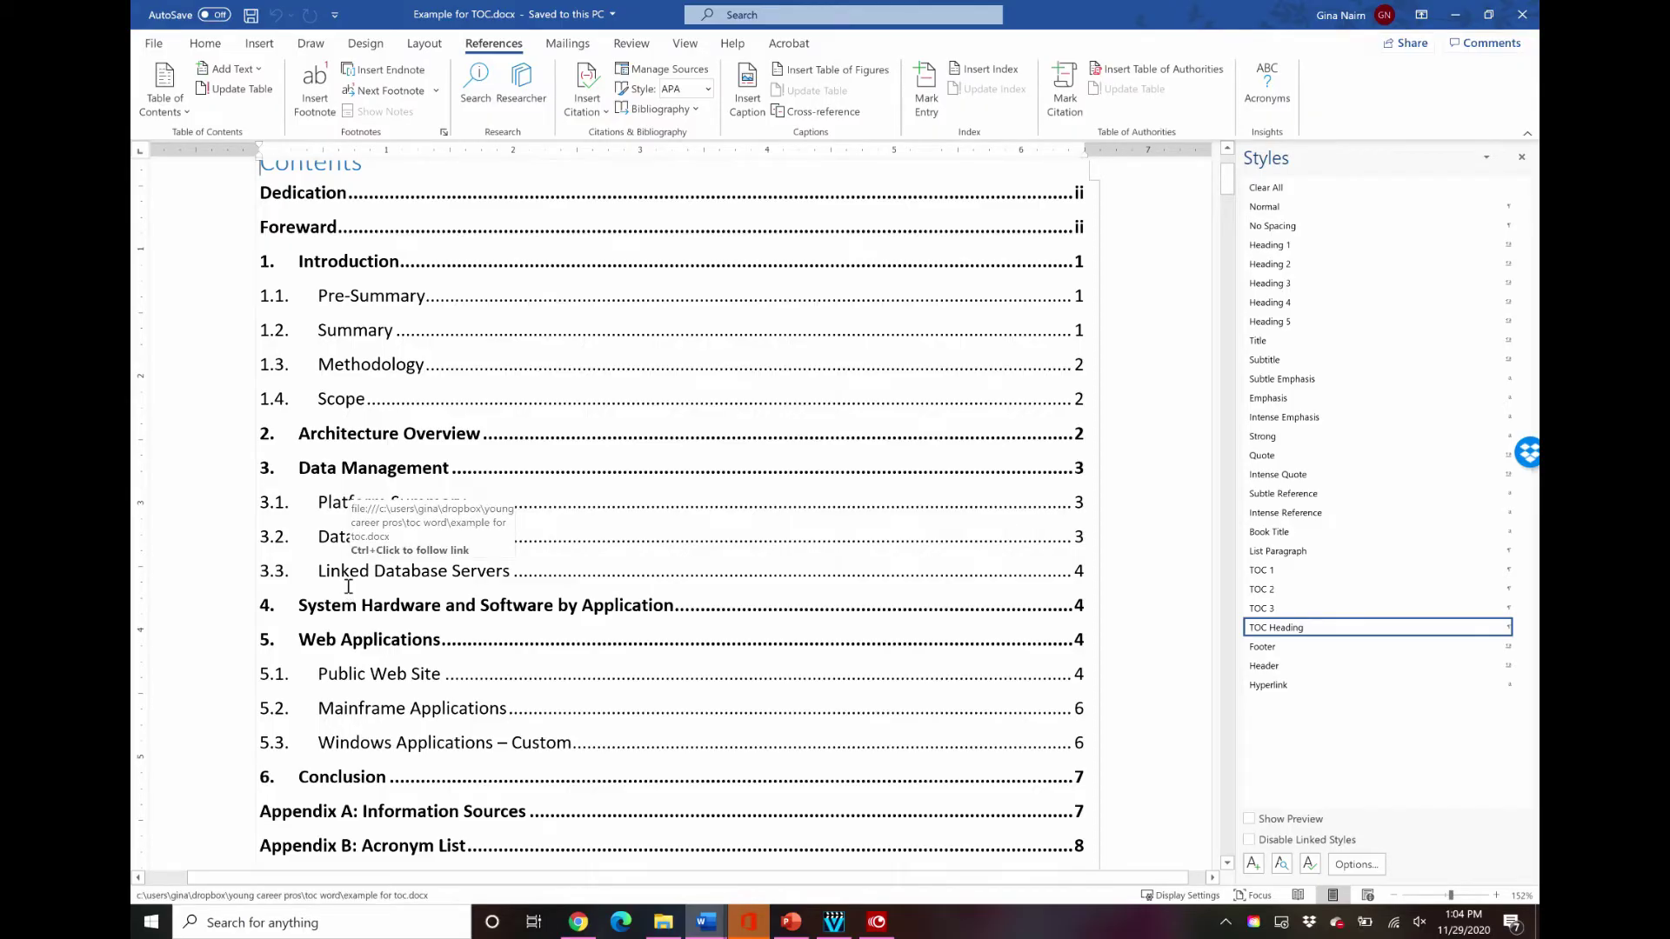
- Zoom out to 22% to see the entire table of contents page
{"action": "scroll", "coordinate": [348, 587], "scroll_direction": "up", "scroll_amount": 1}
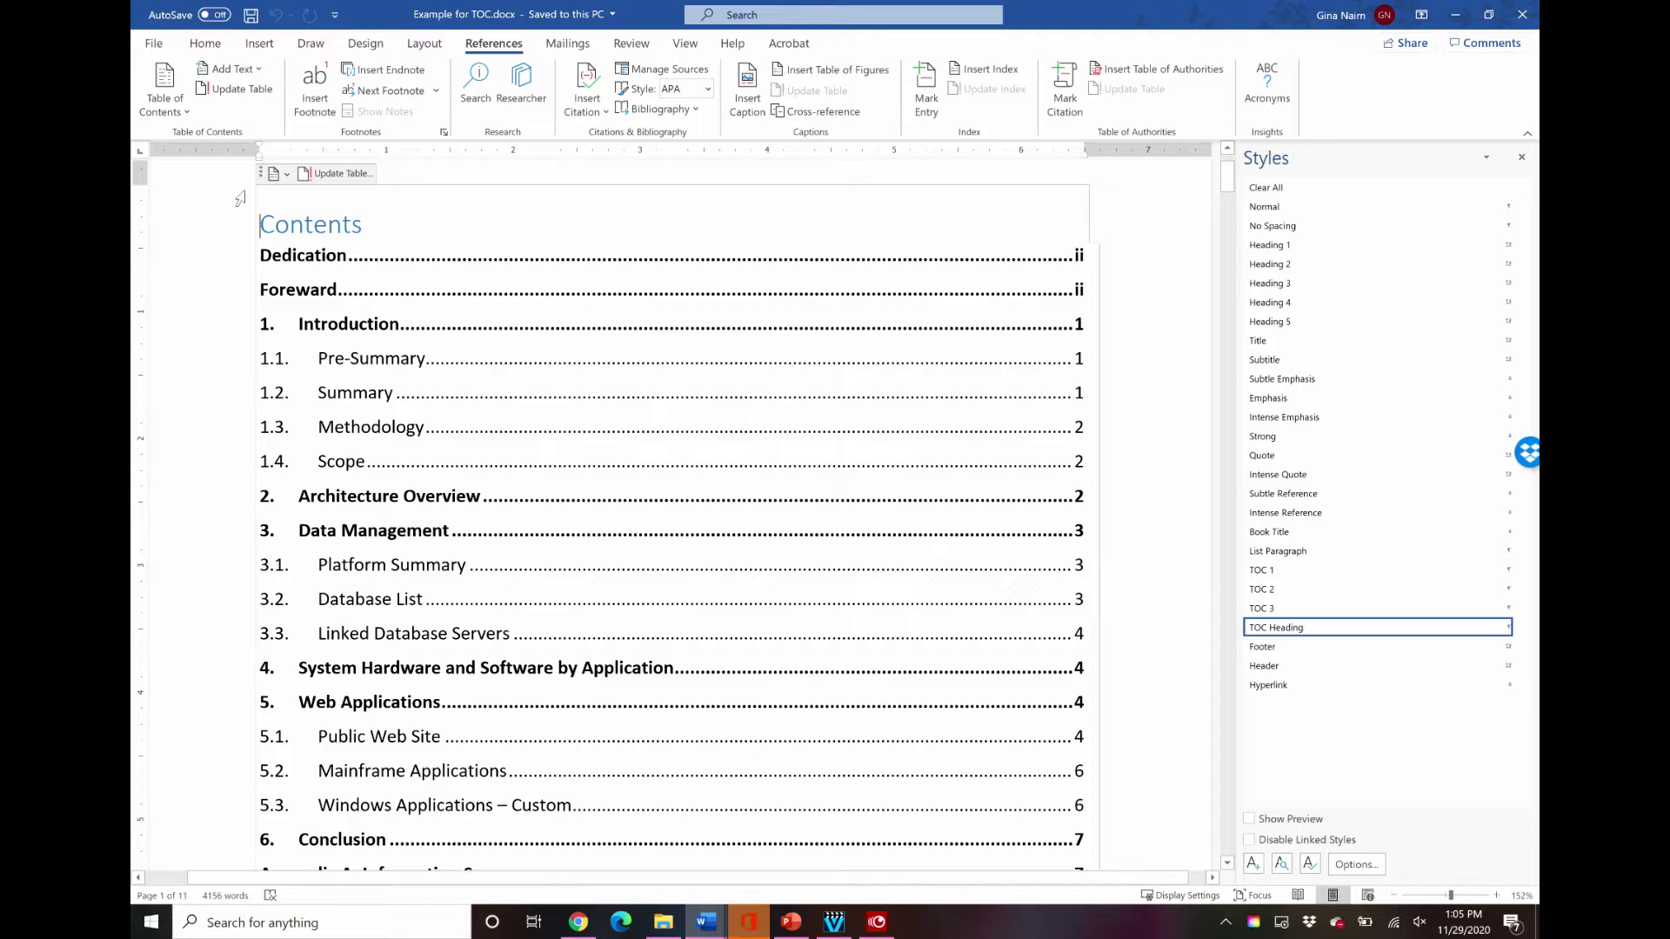
{"action": "left_click", "coordinate": [1394, 896]}
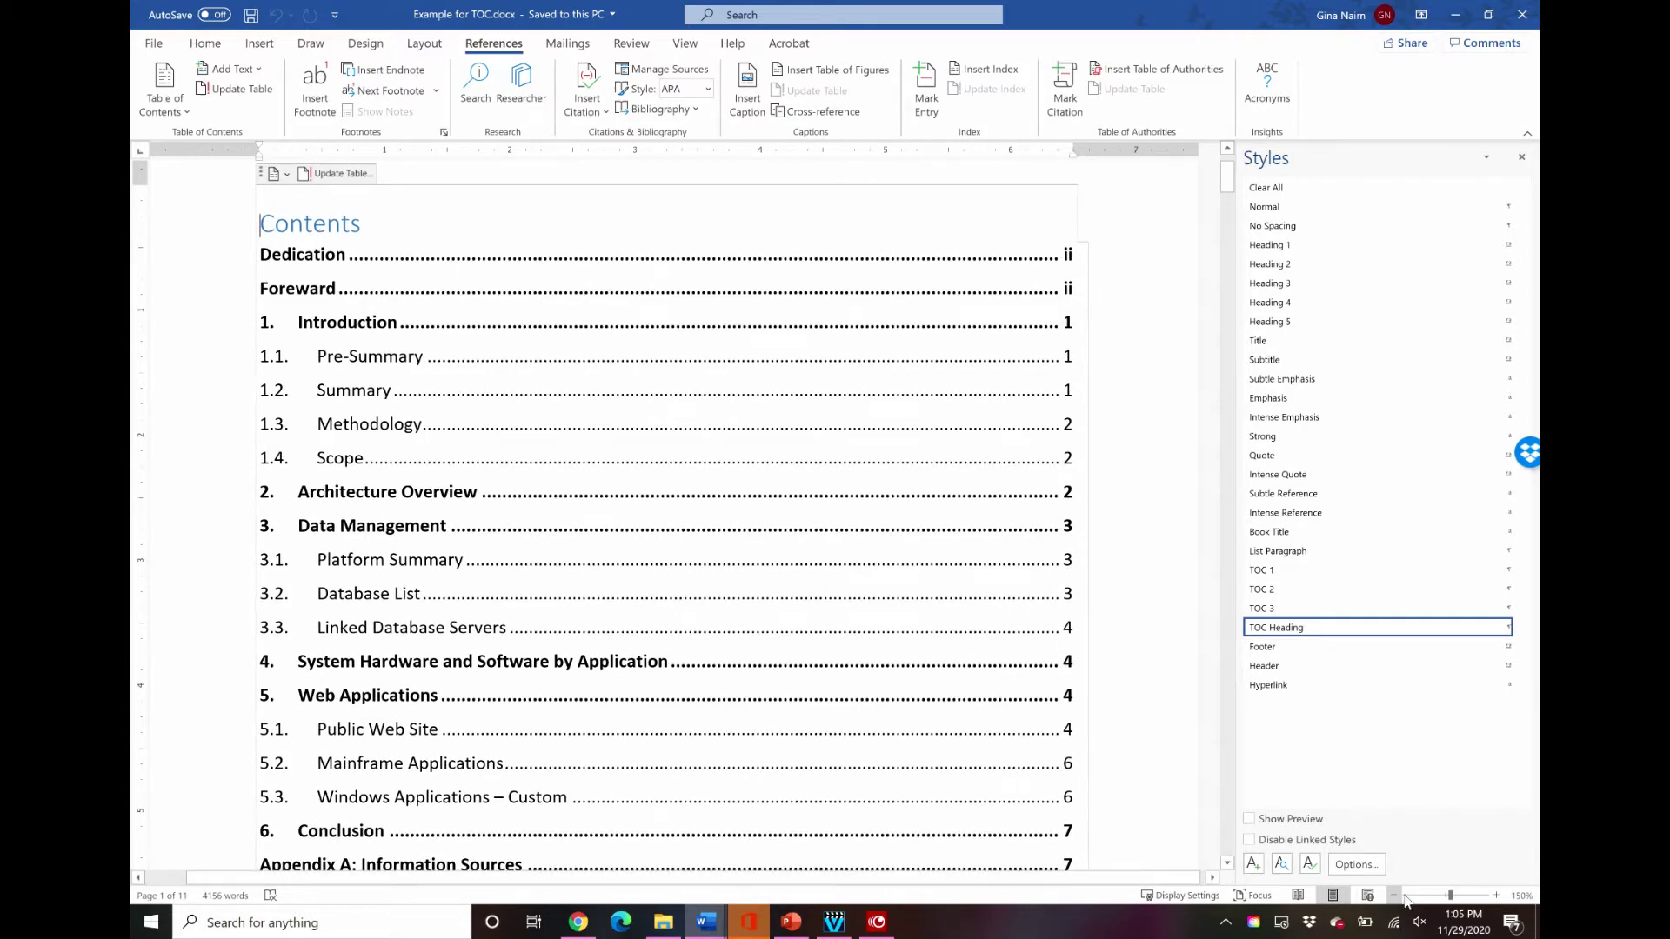
{"action": "left_click", "coordinate": [1409, 896]}
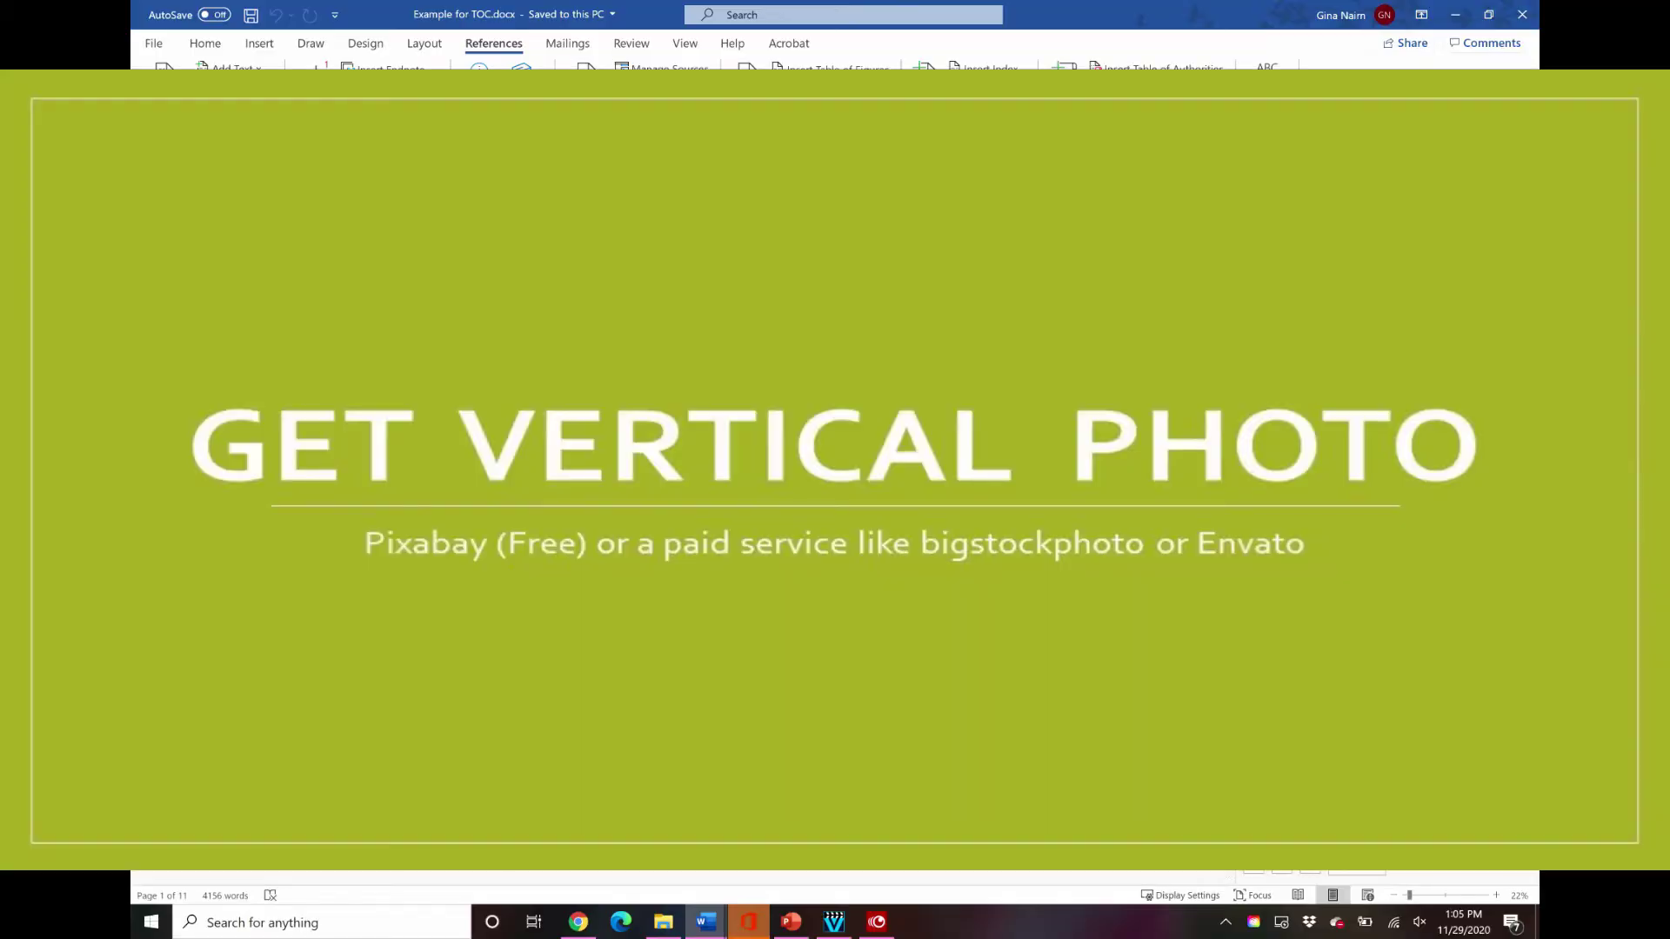
- Set the document zoom back to 124%
{"action": "left_click", "coordinate": [1448, 895]}
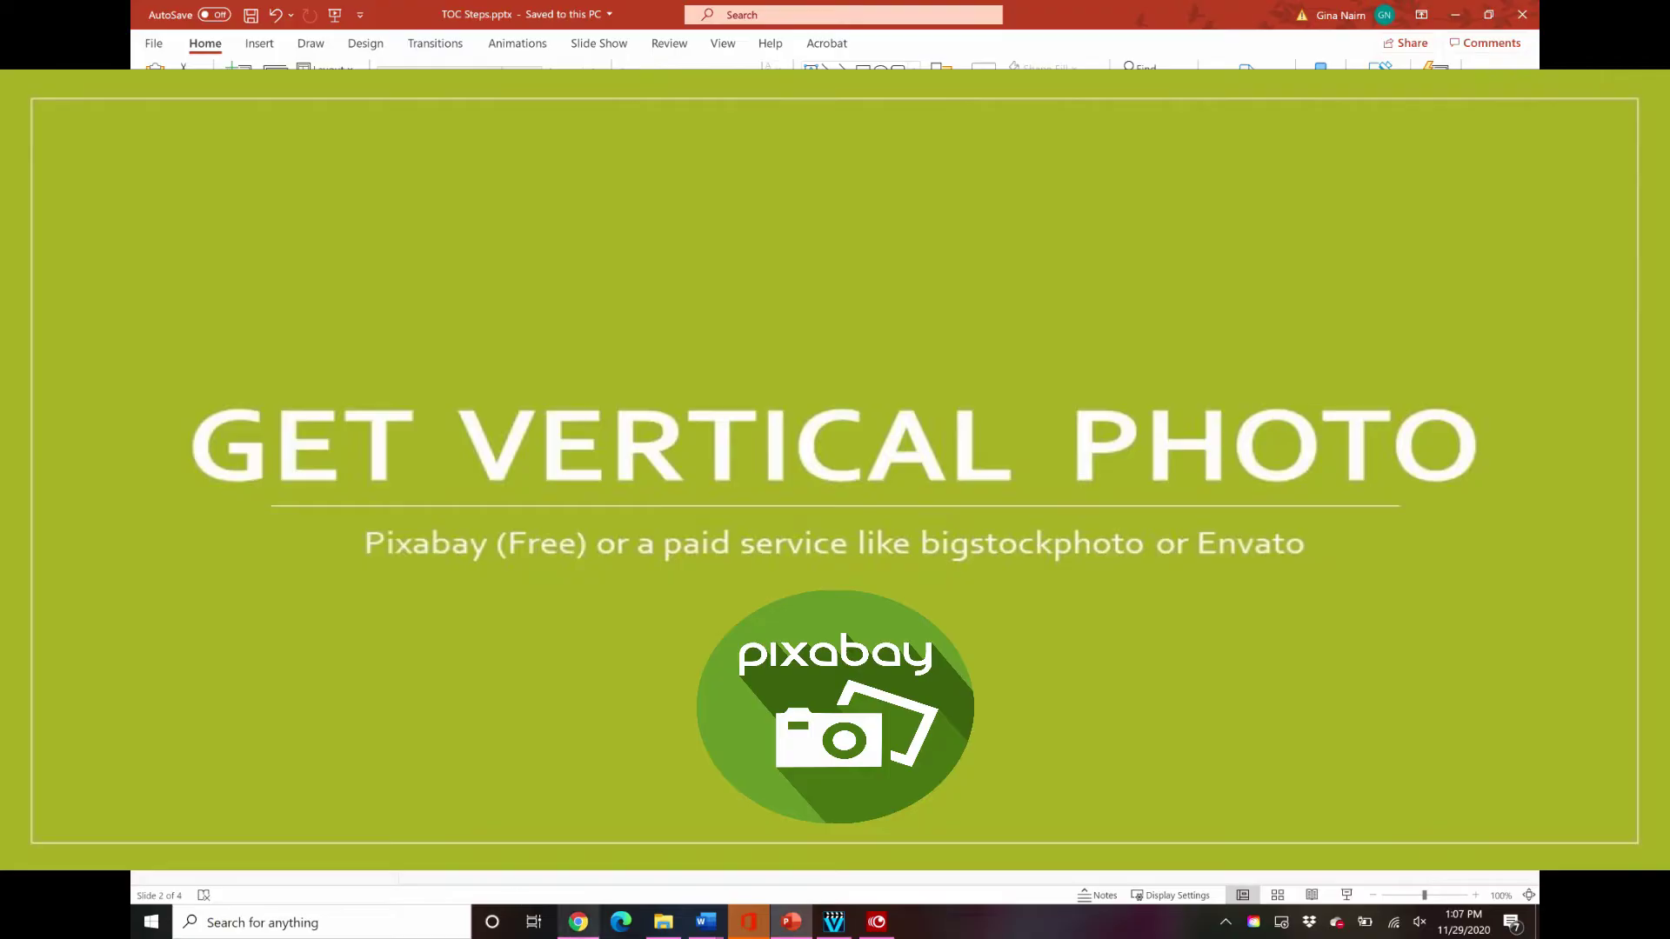
- In Chrome, filter the Pixabay 'palm tree' search results to Vertical orientation
{"action": "left_click", "coordinate": [581, 927]}
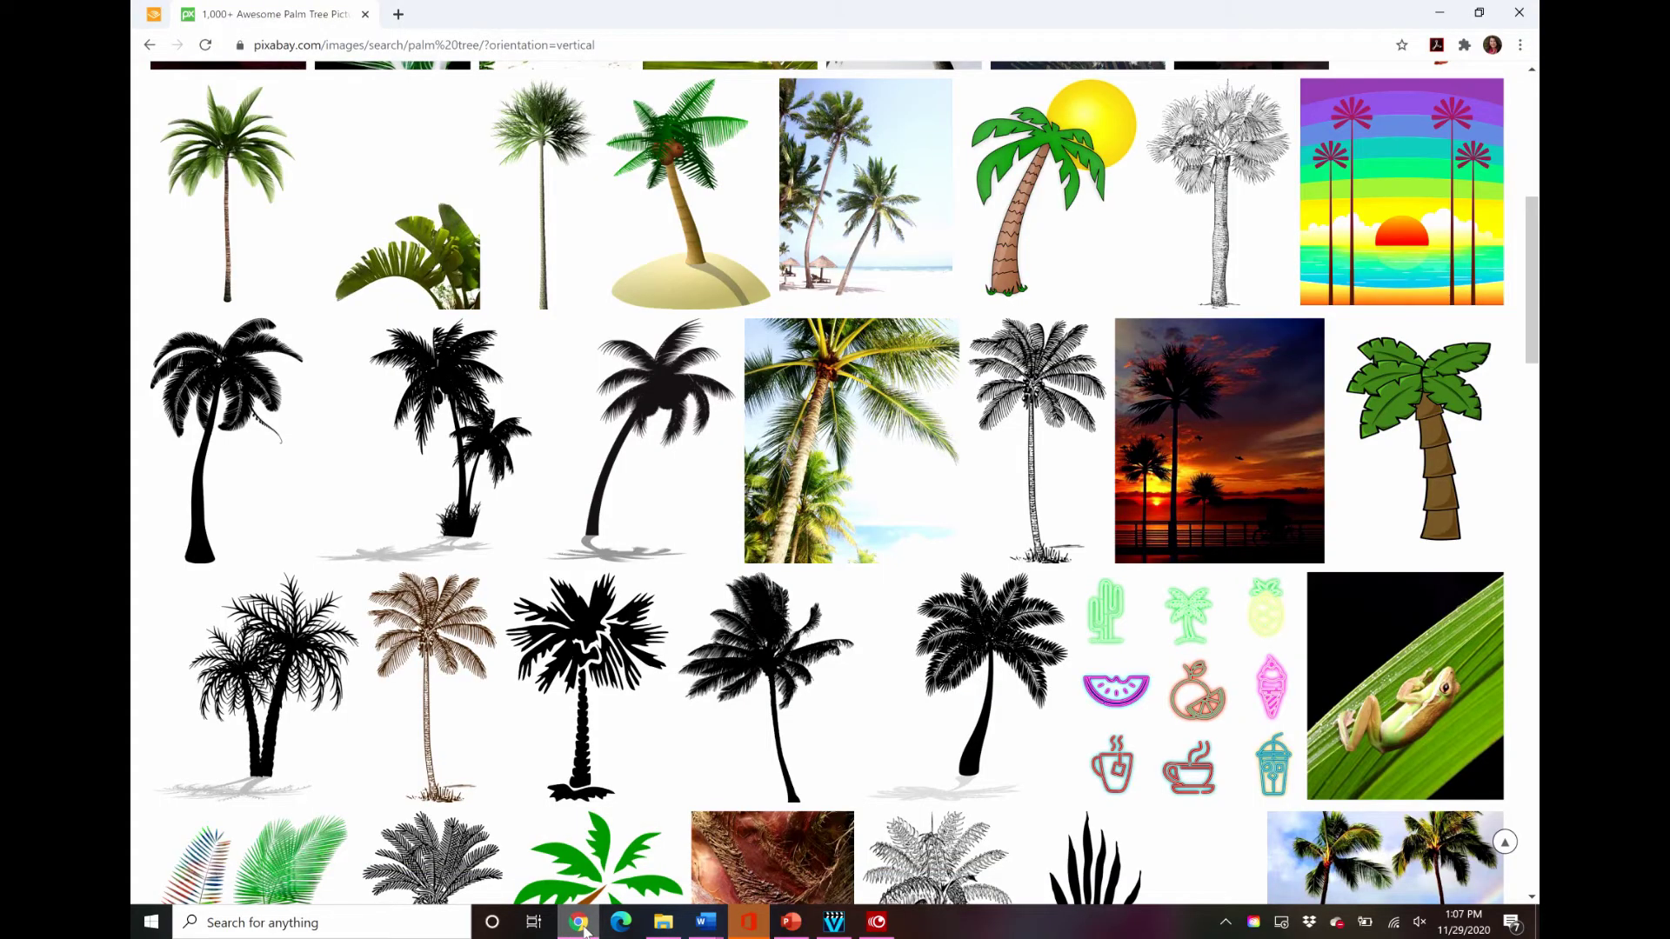
{"action": "scroll", "coordinate": [539, 609], "scroll_direction": "up", "scroll_amount": 7}
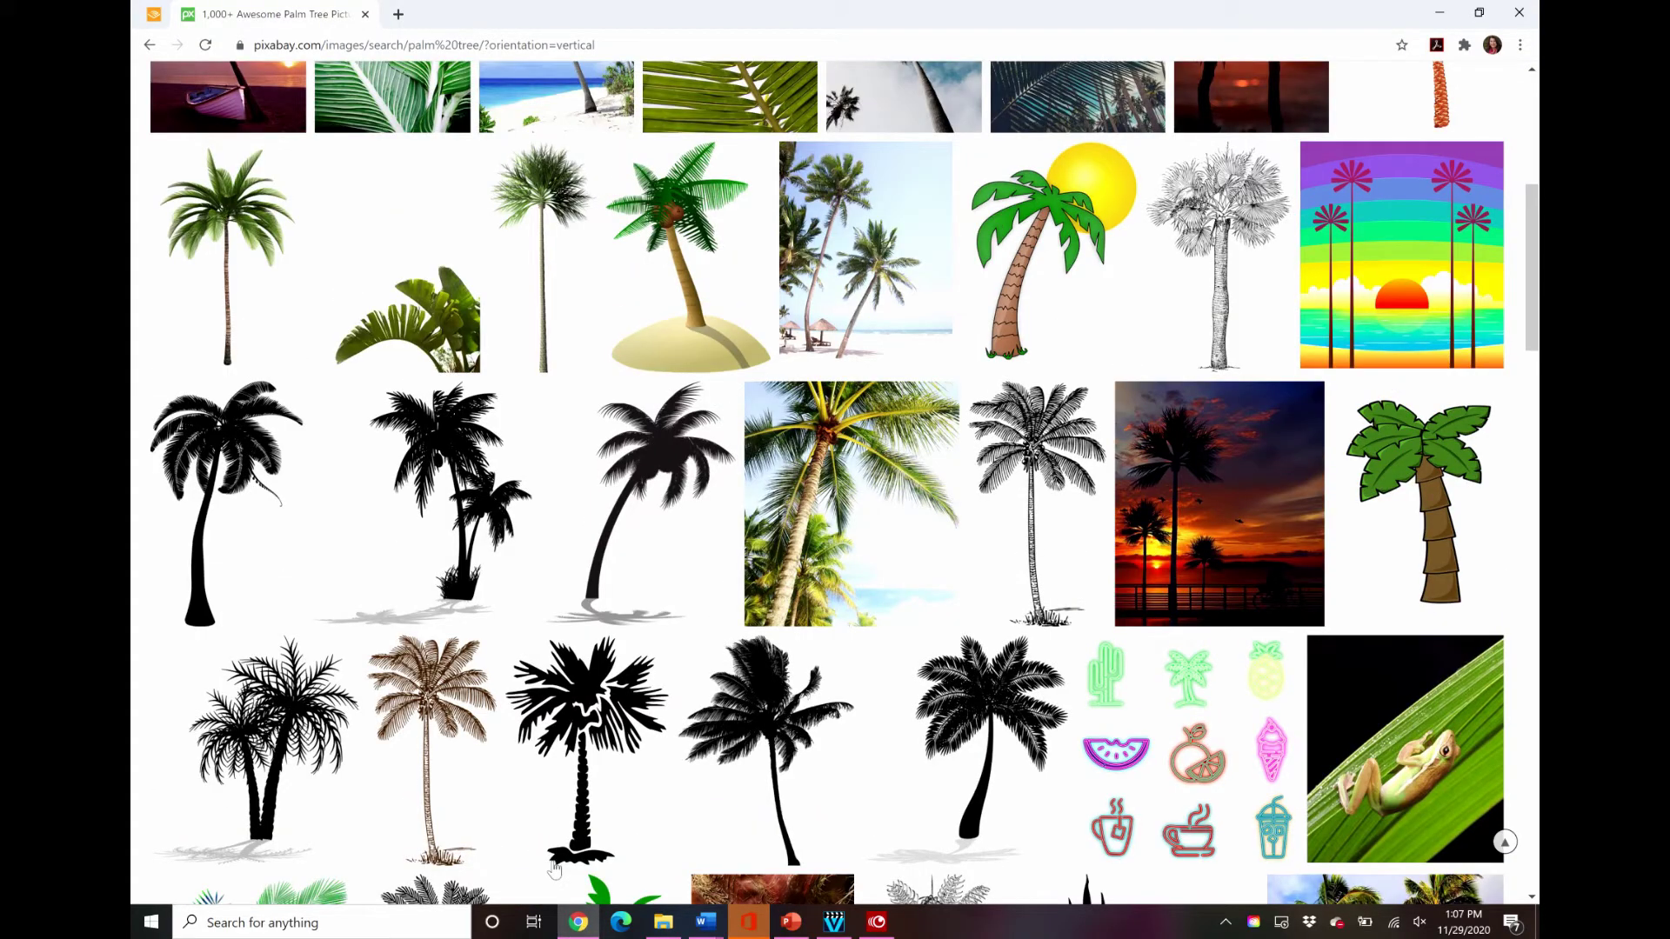
{"action": "left_click", "coordinate": [387, 89]}
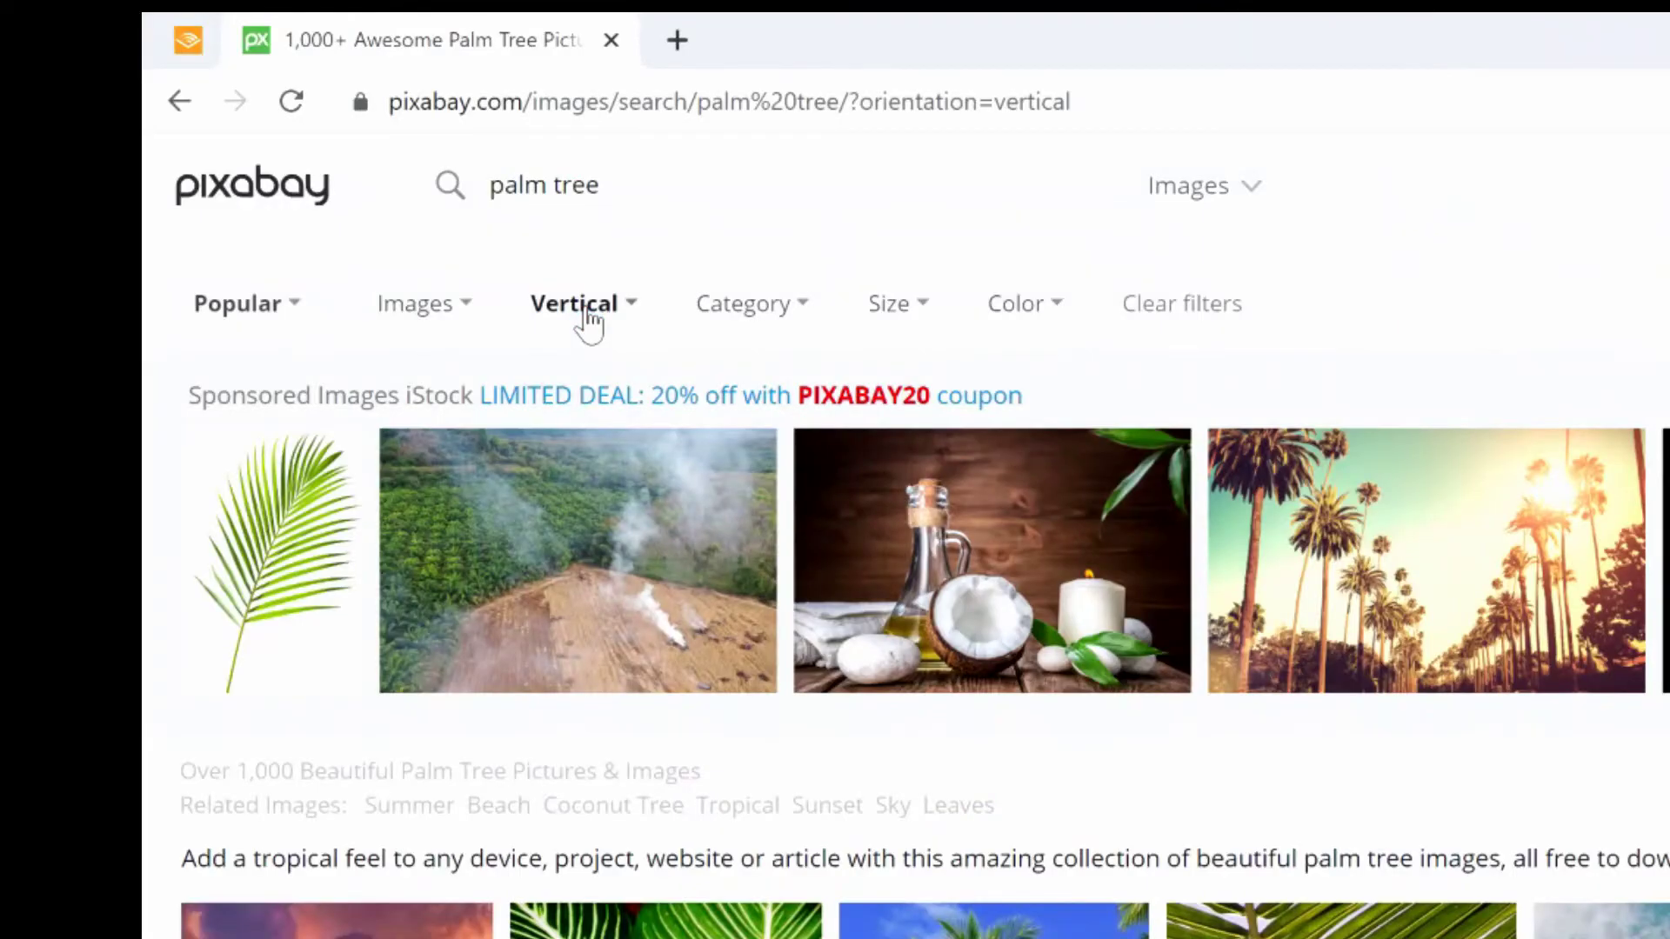
{"action": "left_click", "coordinate": [352, 149]}
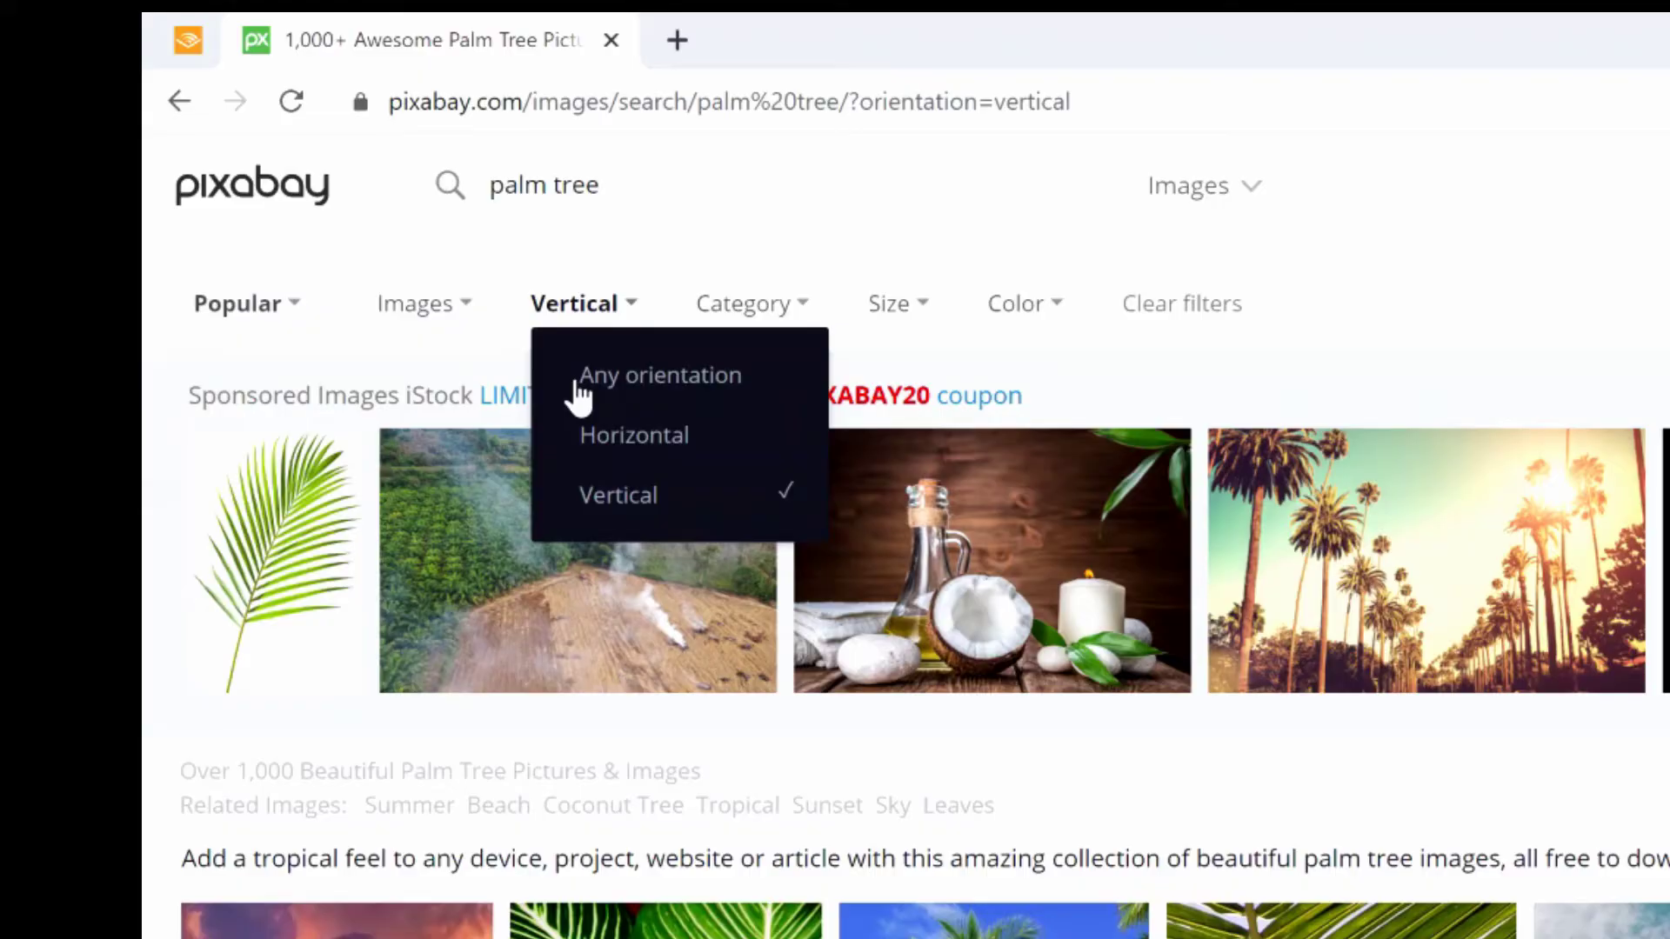
{"action": "left_click", "coordinate": [606, 515]}
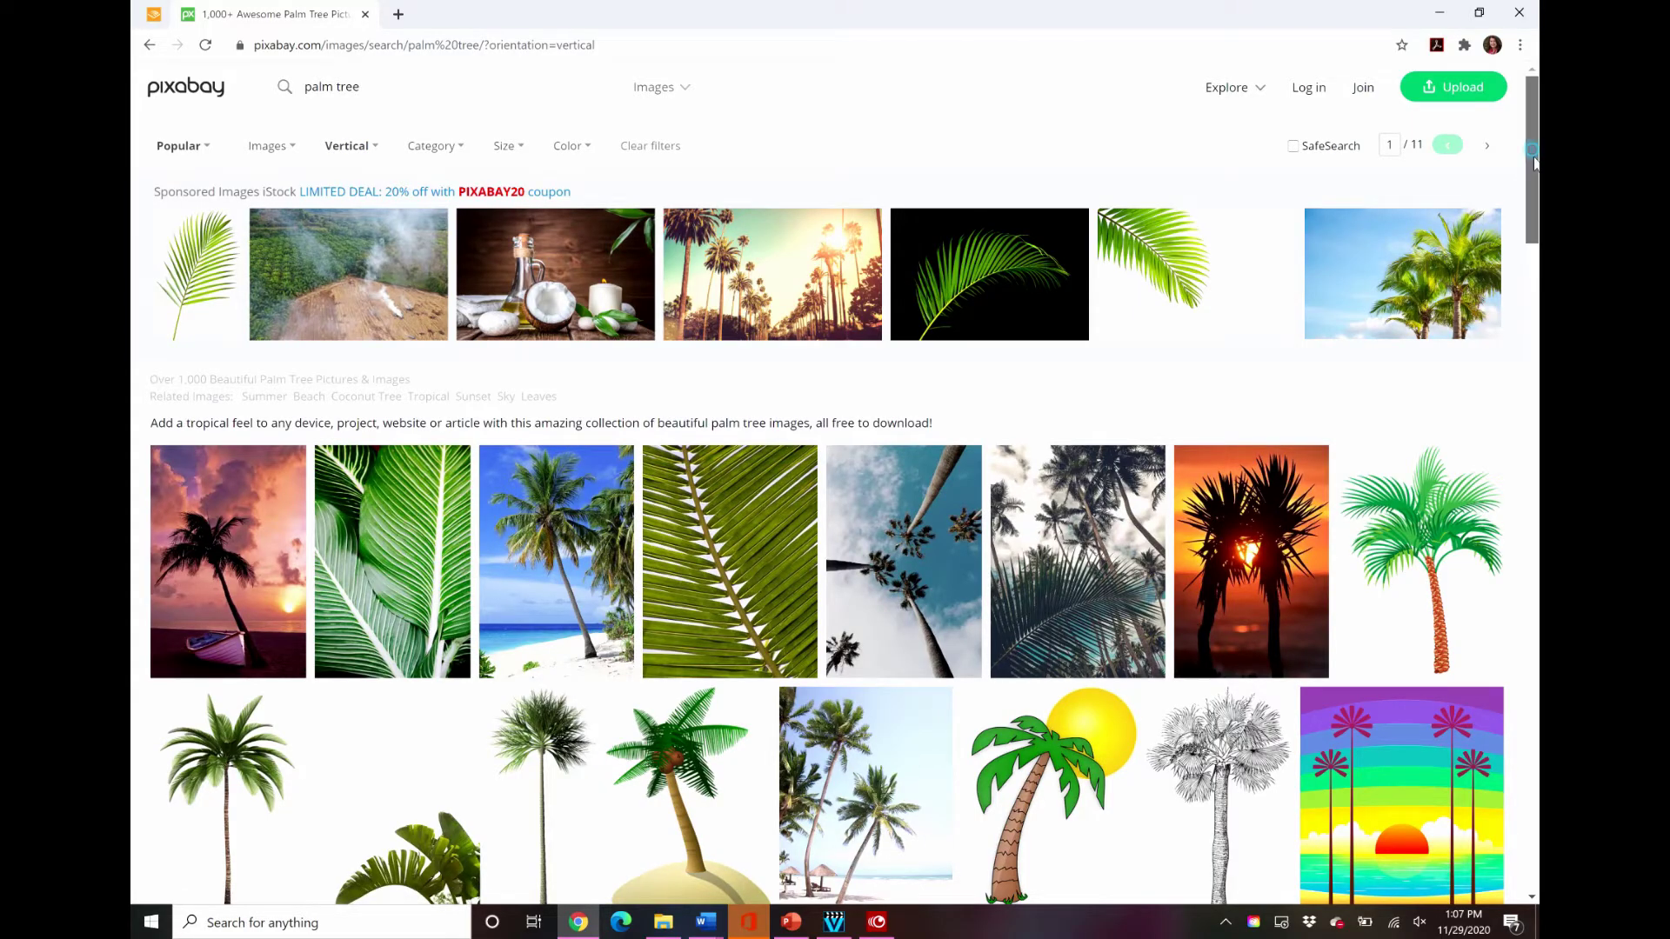
{"action": "left_click_drag", "start_coordinate": [1527, 174], "coordinate": [1527, 323]}
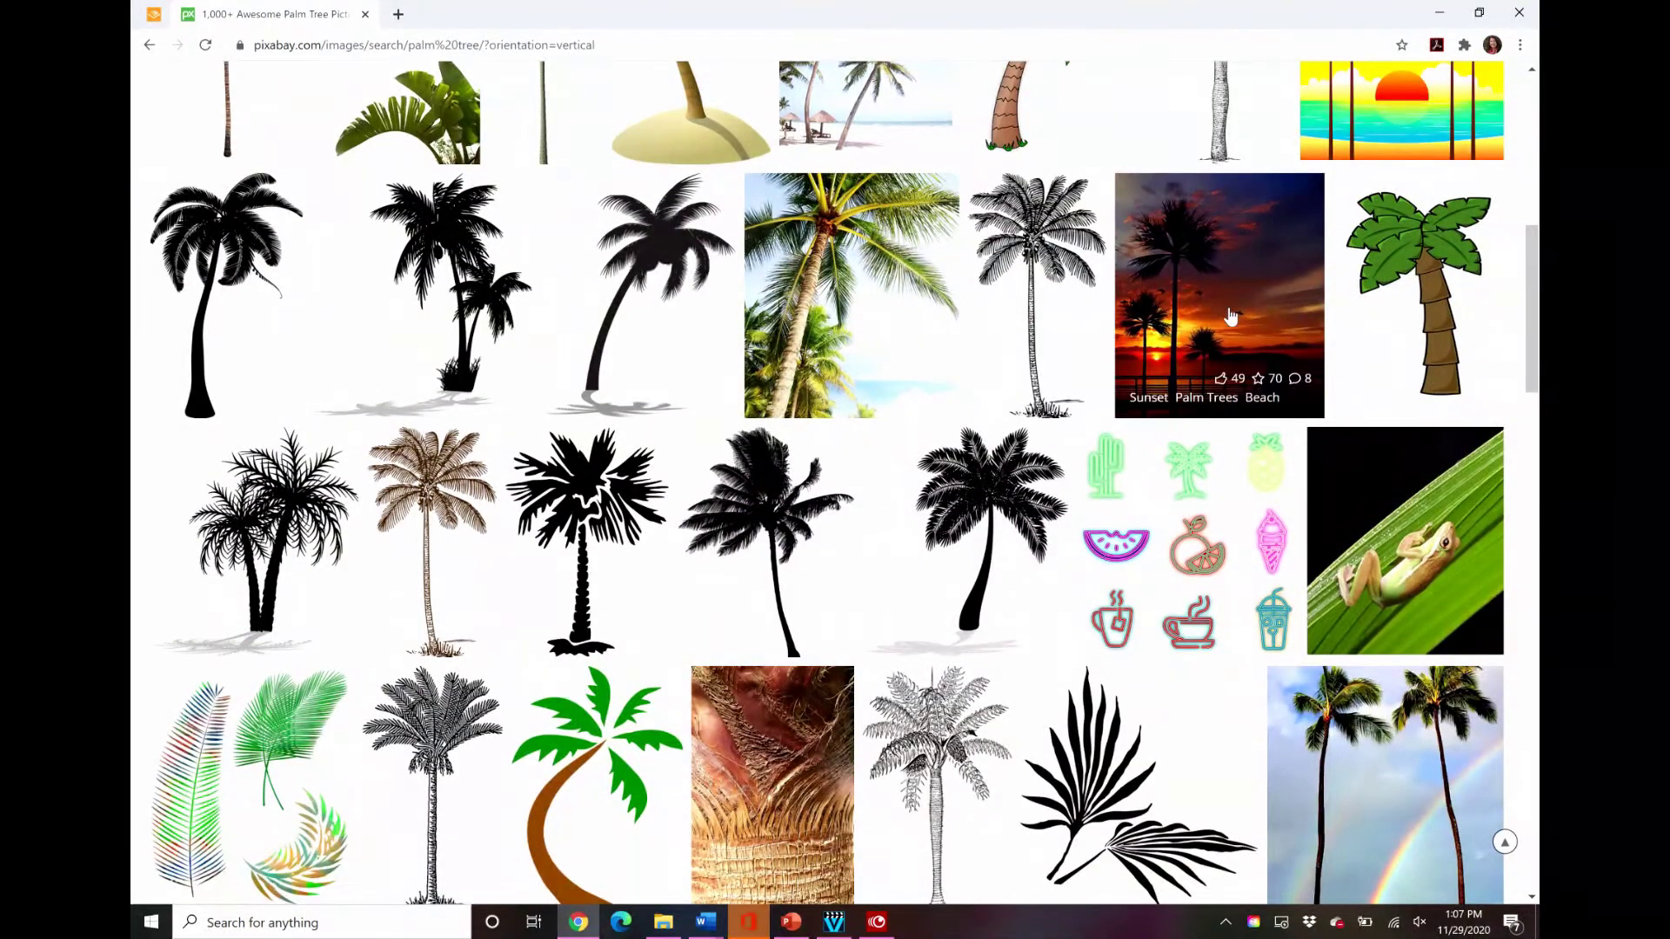
- Open the 'Sunset Palm Trees Beach' illustration and copy the image to the clipboard
{"action": "left_click", "coordinate": [1193, 301]}
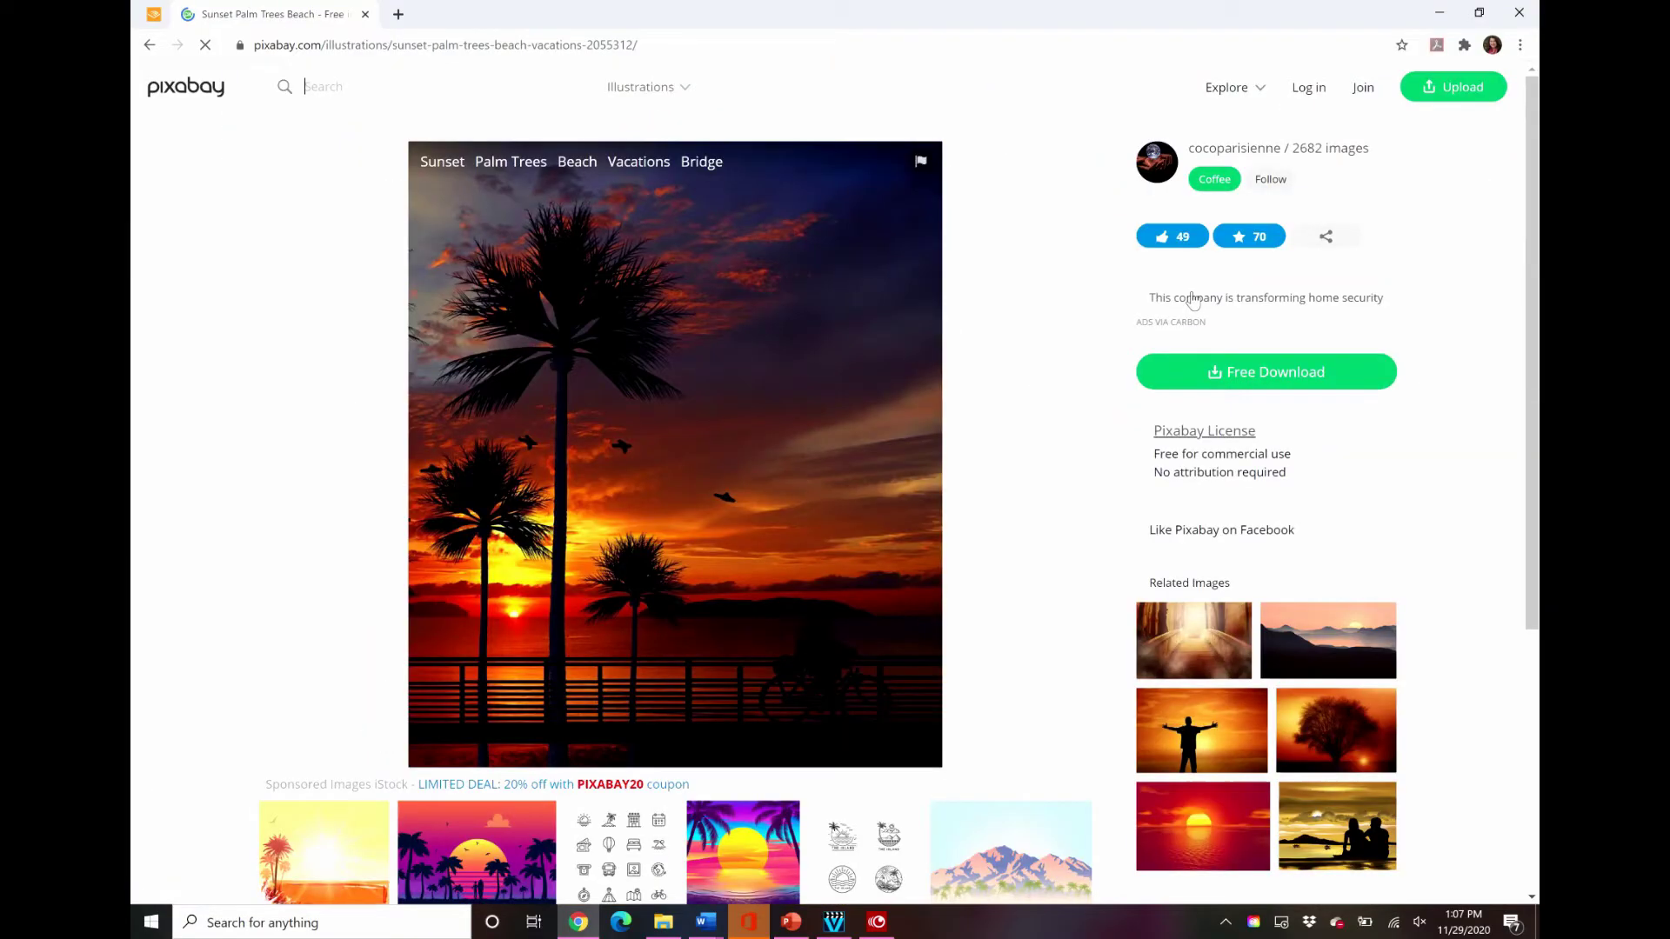
{"action": "right_click", "coordinate": [616, 365]}
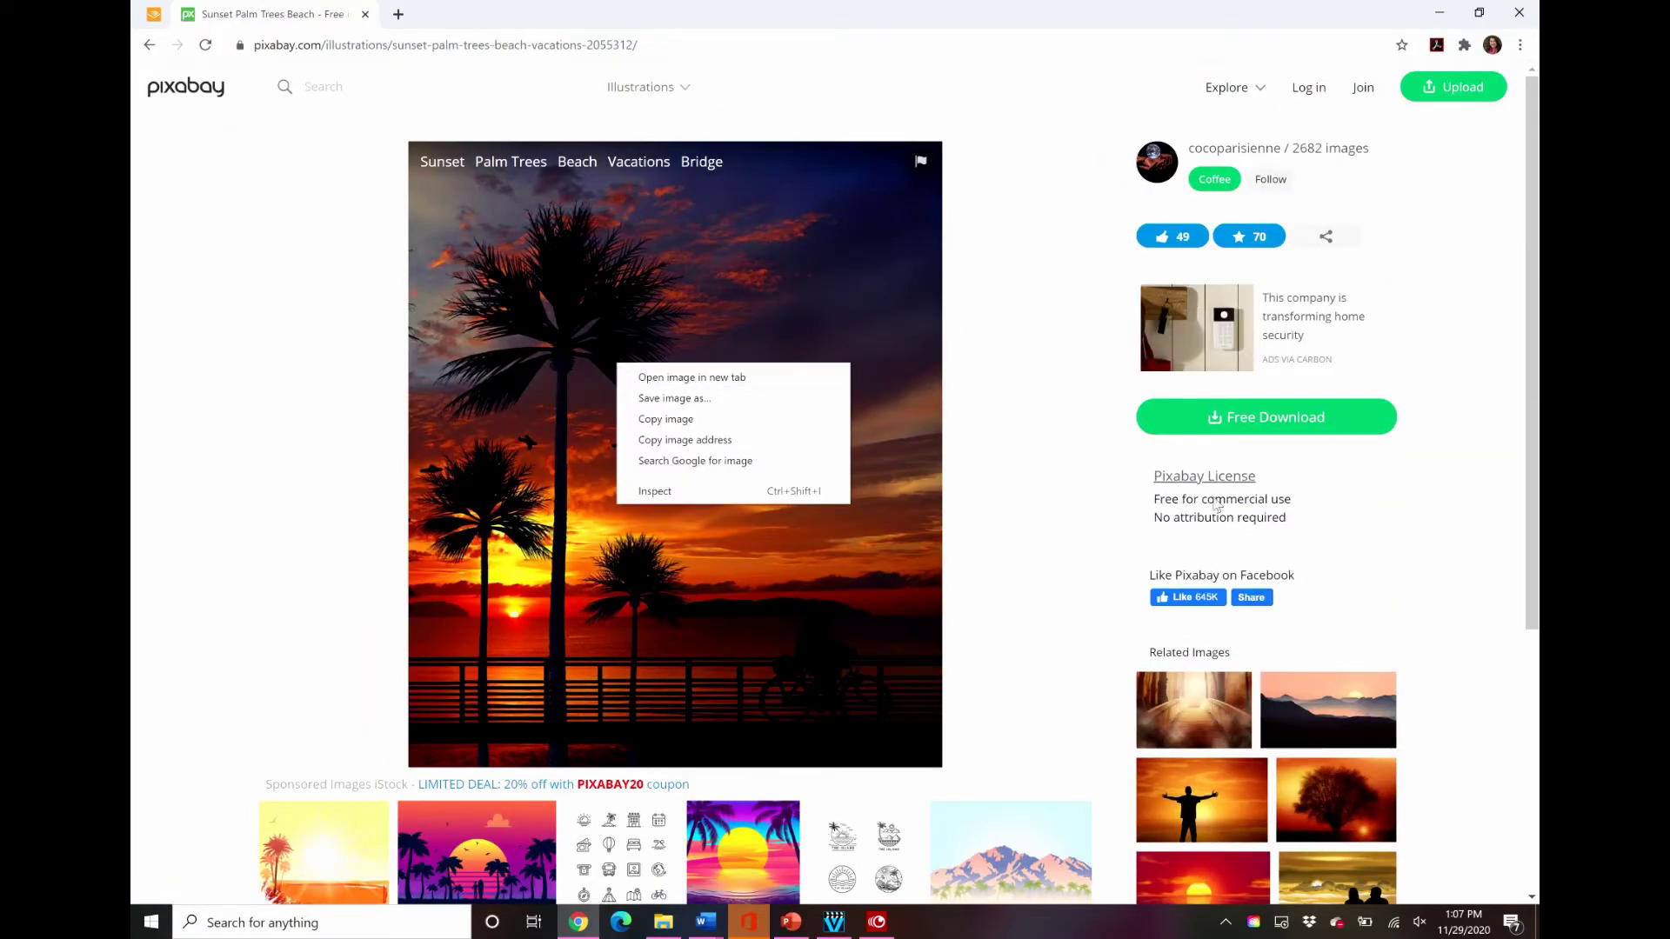
{"action": "left_click", "coordinate": [654, 421]}
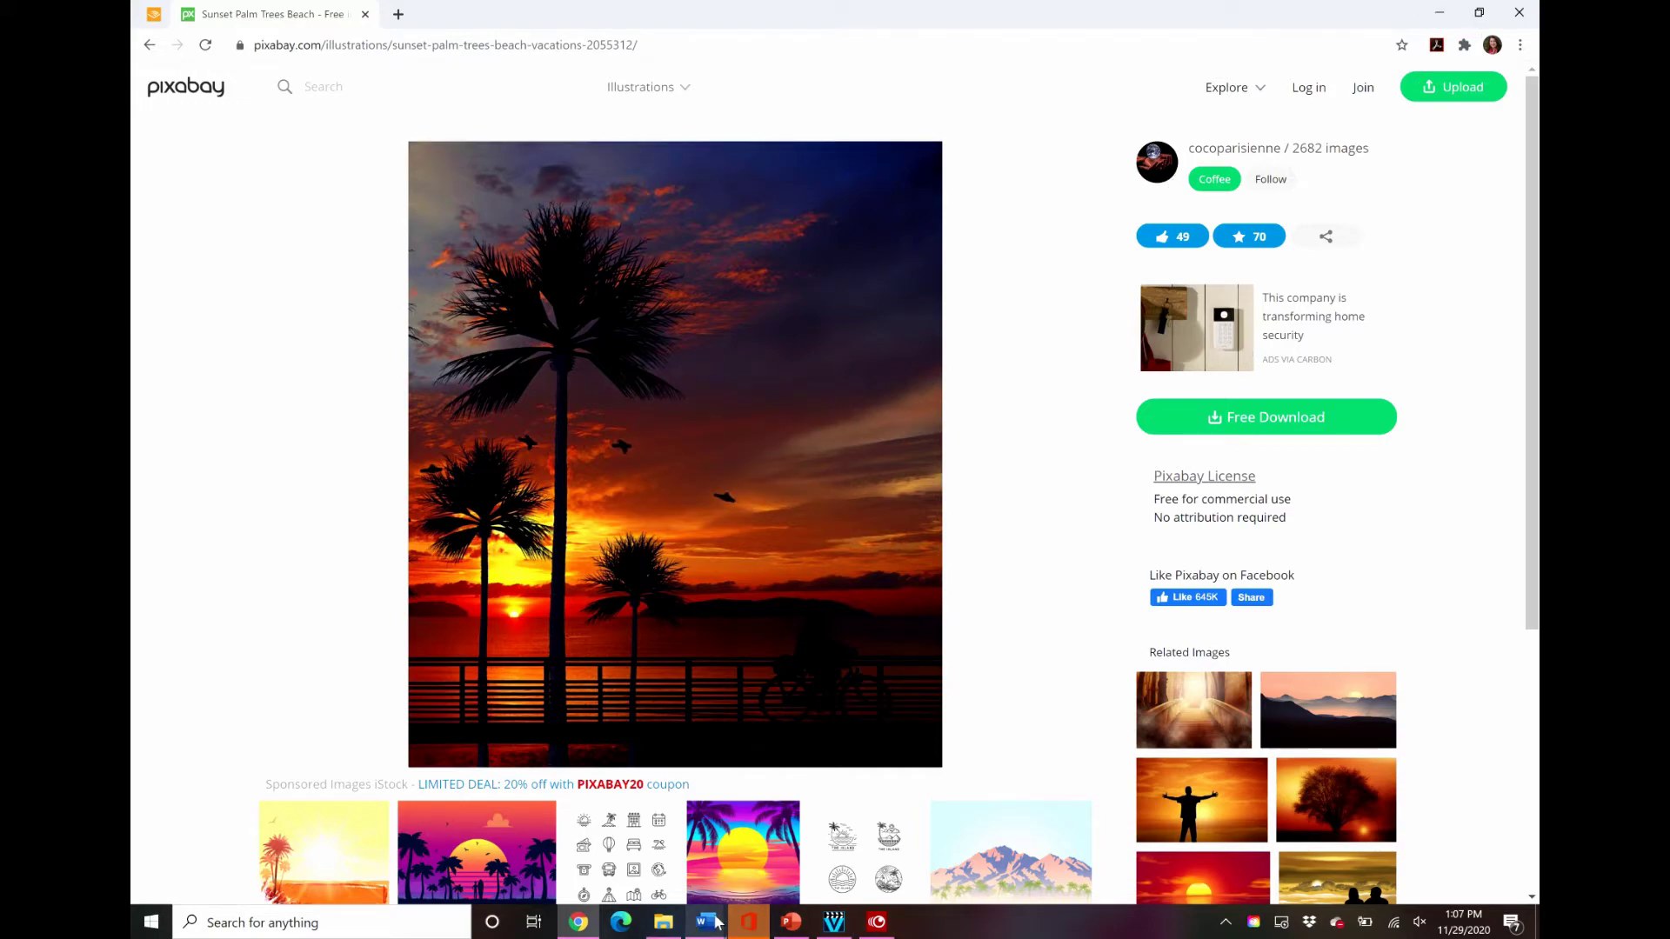
- Paste the copied sunset palm illustration above the Contents heading and select it
{"action": "mouse_move", "coordinate": [699, 933]}
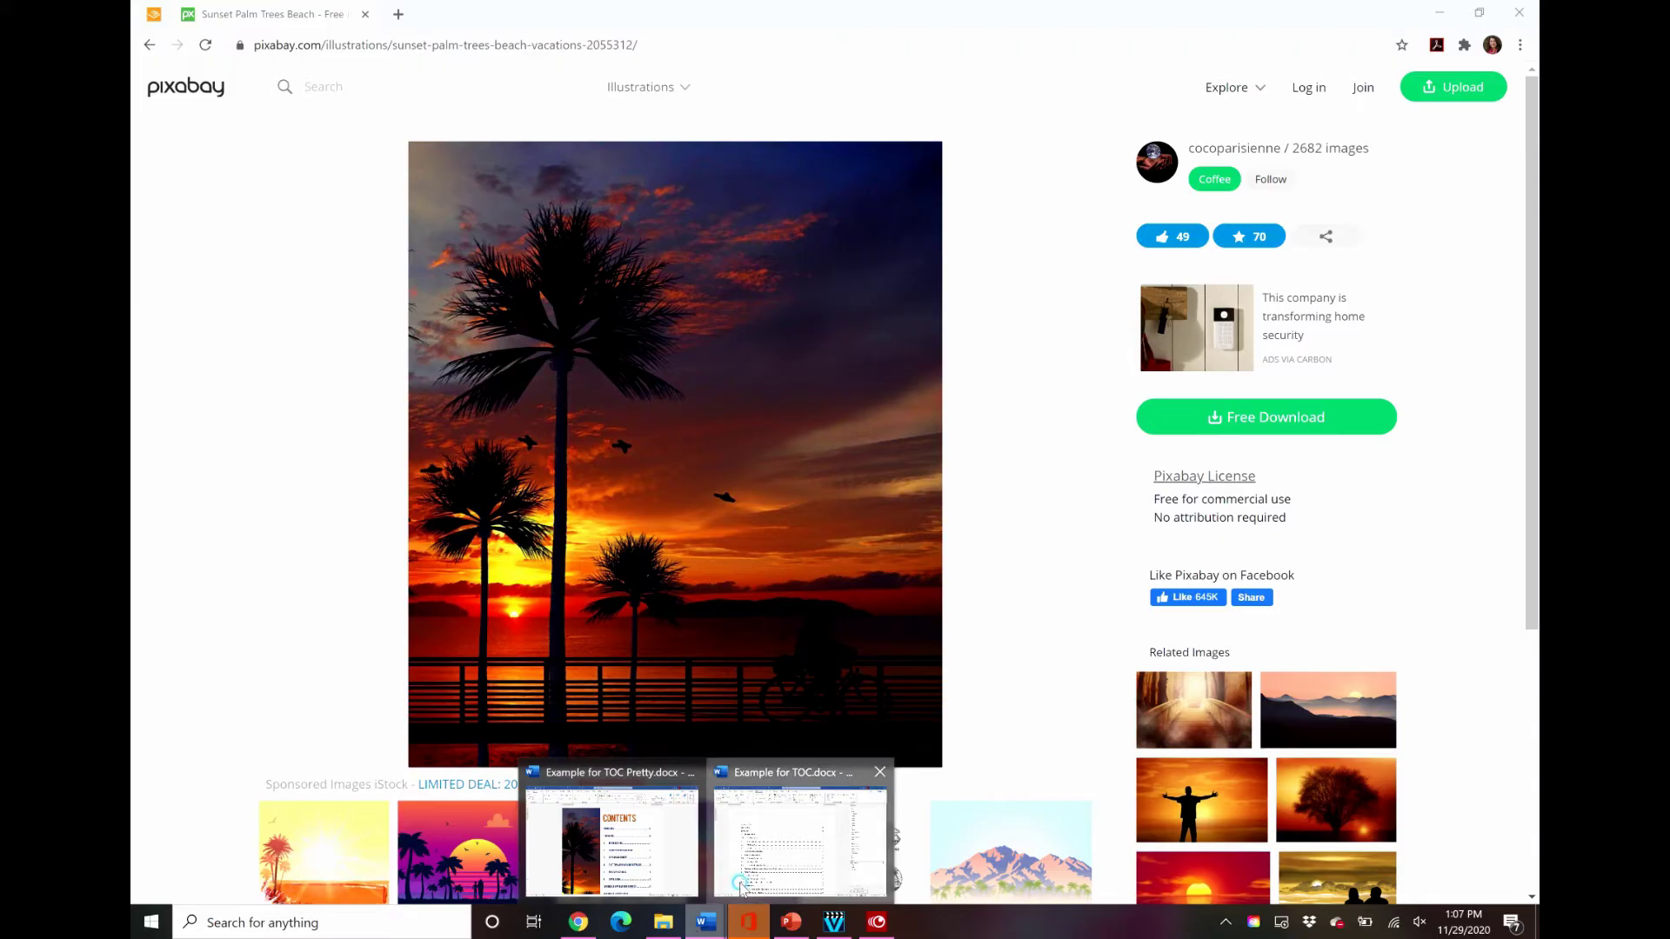
{"action": "left_click", "coordinate": [799, 839]}
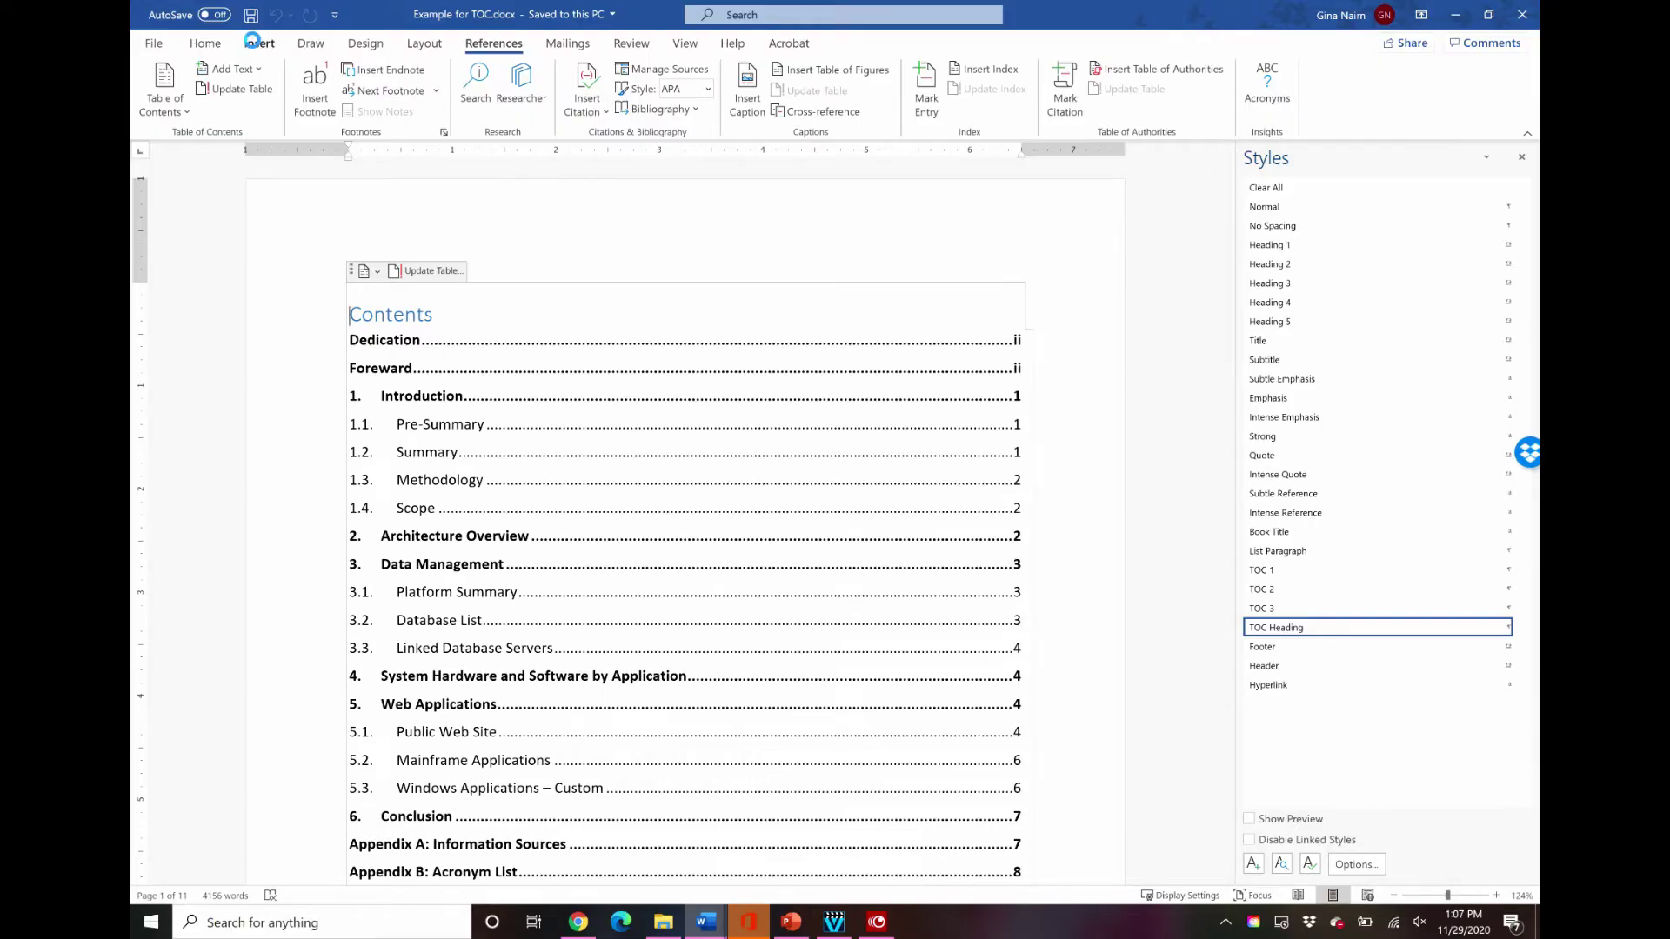
{"action": "key", "text": "ctrl+v"}
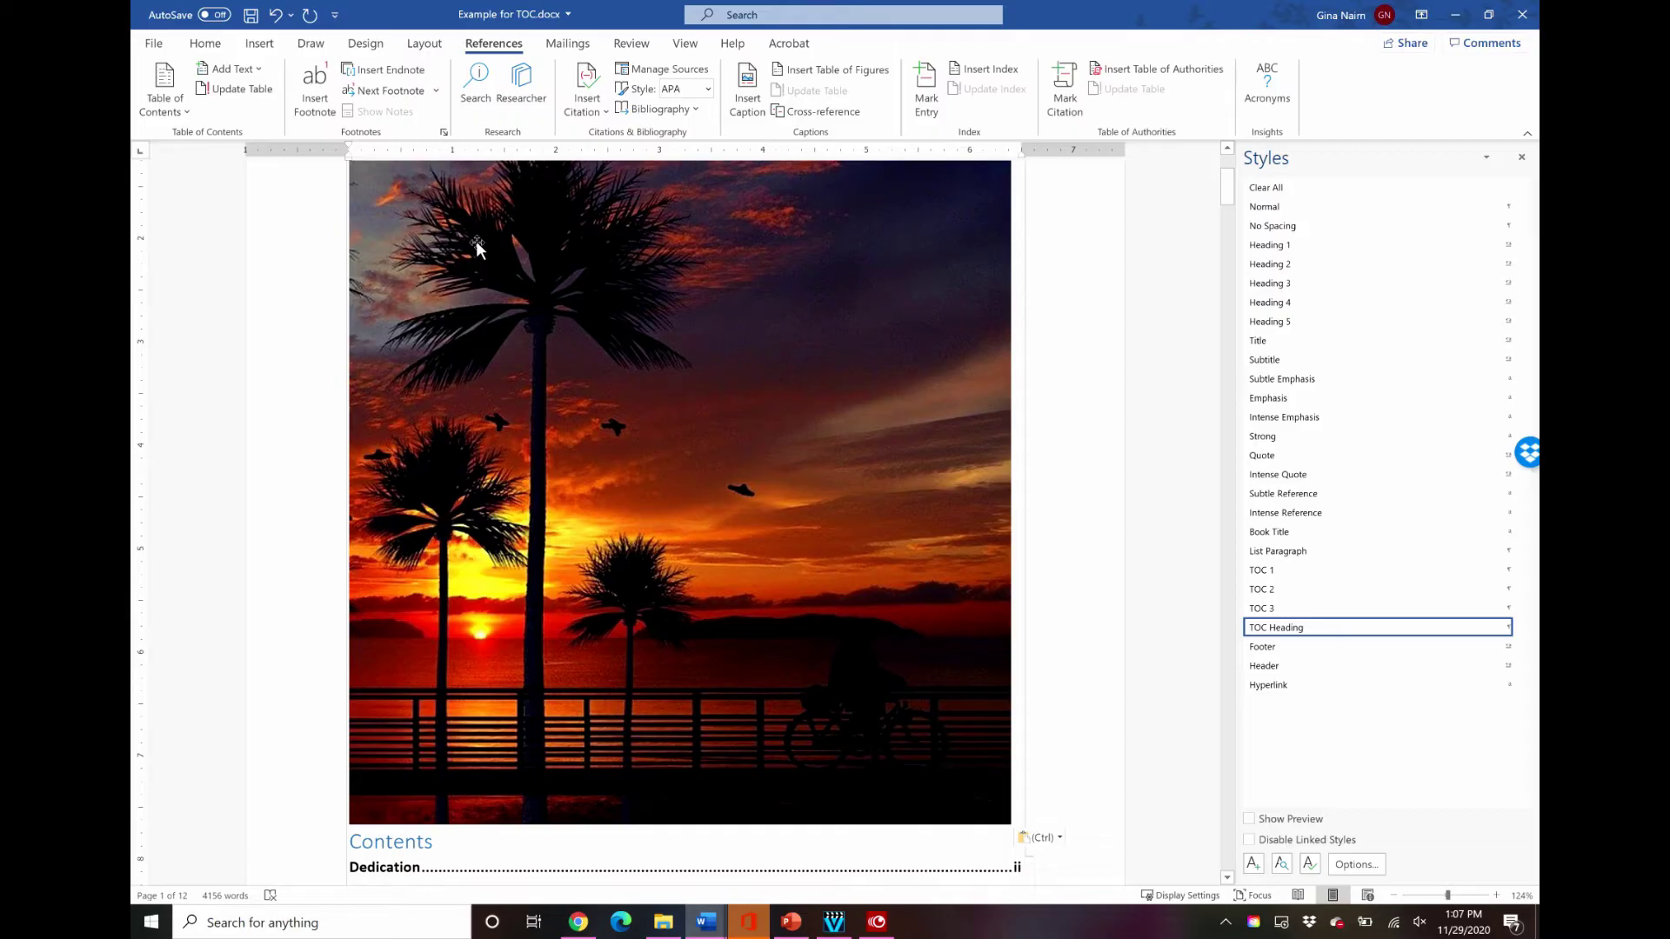
{"action": "left_click", "coordinate": [524, 272]}
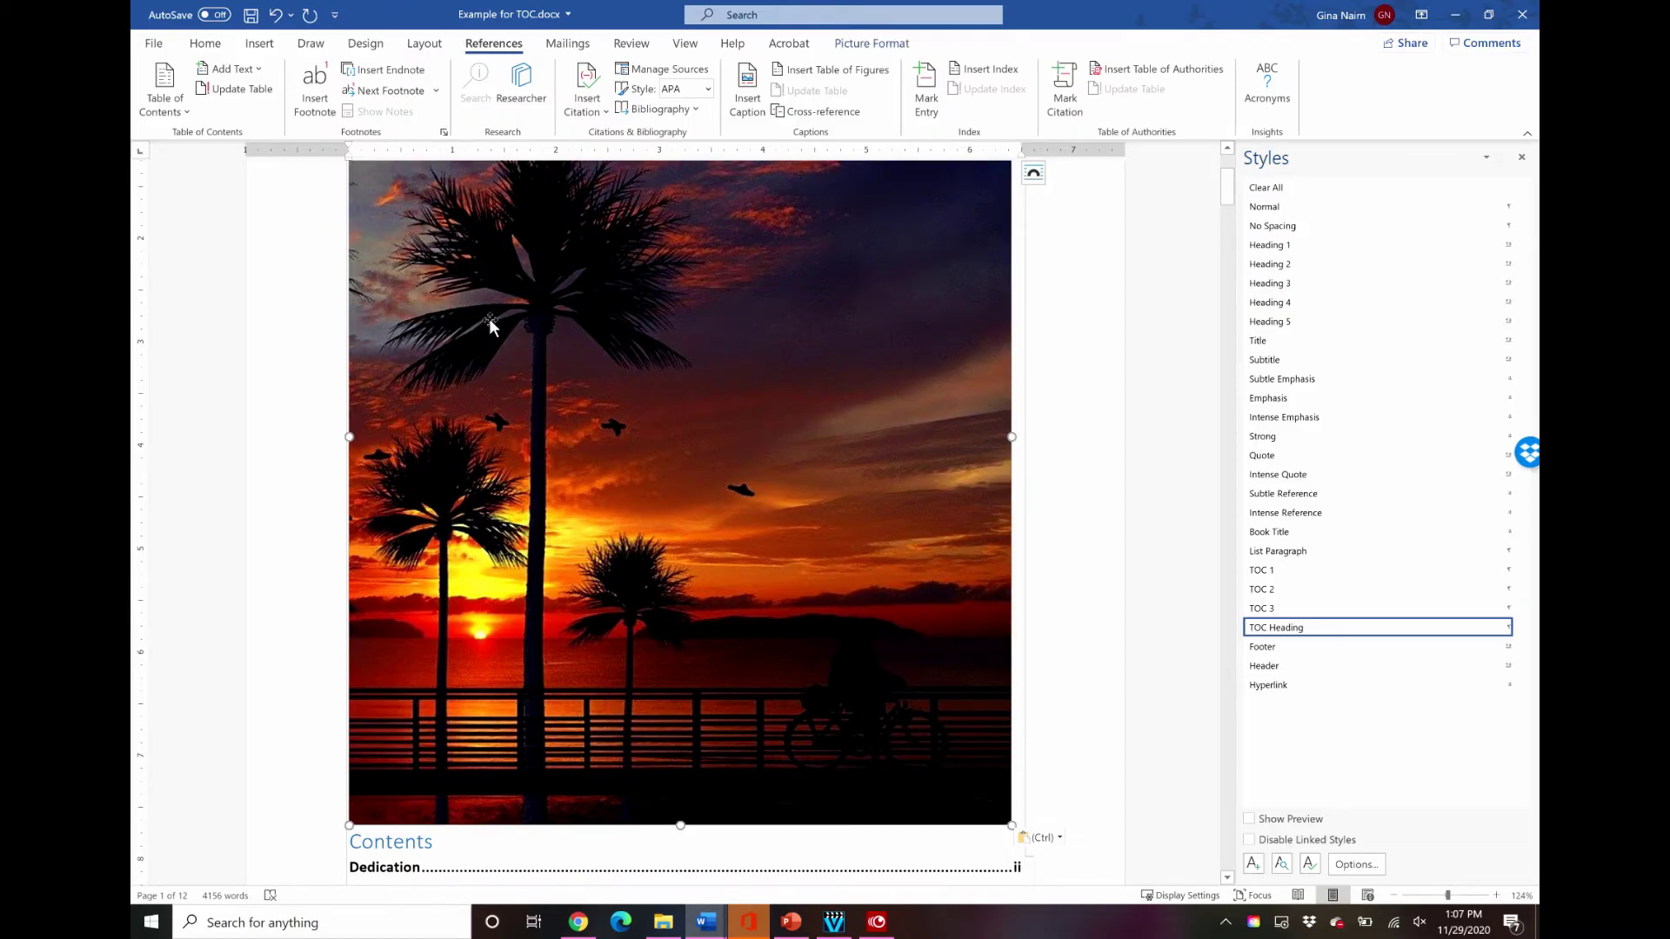
{"action": "scroll", "coordinate": [640, 340], "scroll_direction": "up", "scroll_amount": 3}
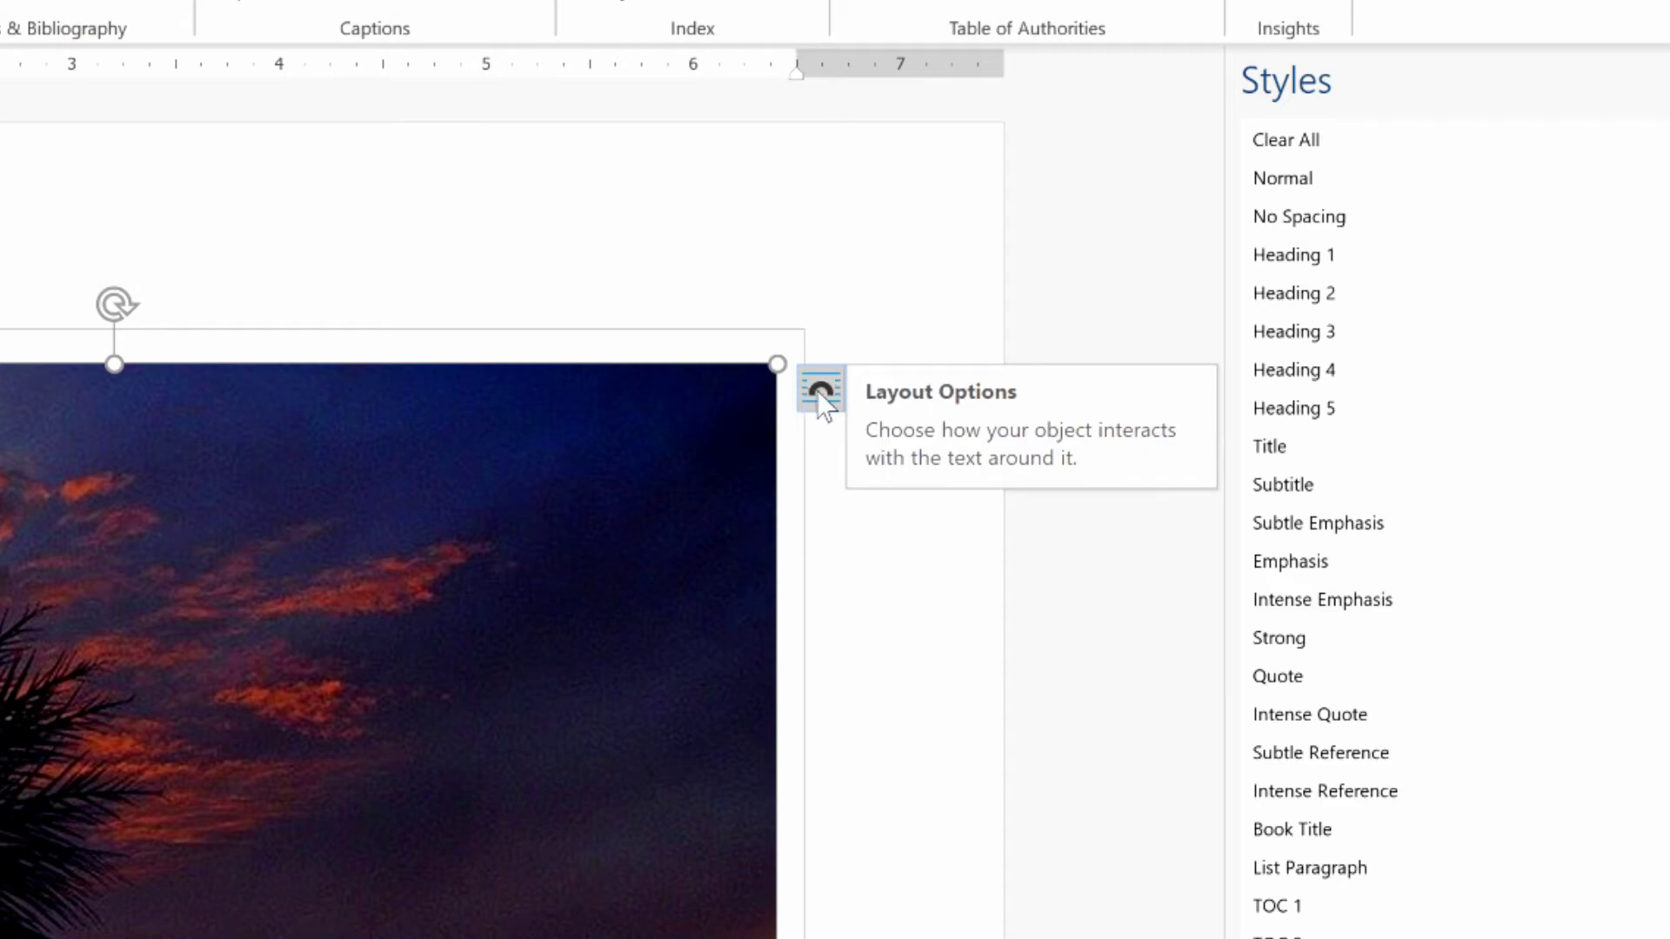
- Wrap the sunset photo In Front of Text, drag it to the top-left and stretch it to full width
{"action": "left_click", "coordinate": [823, 387]}
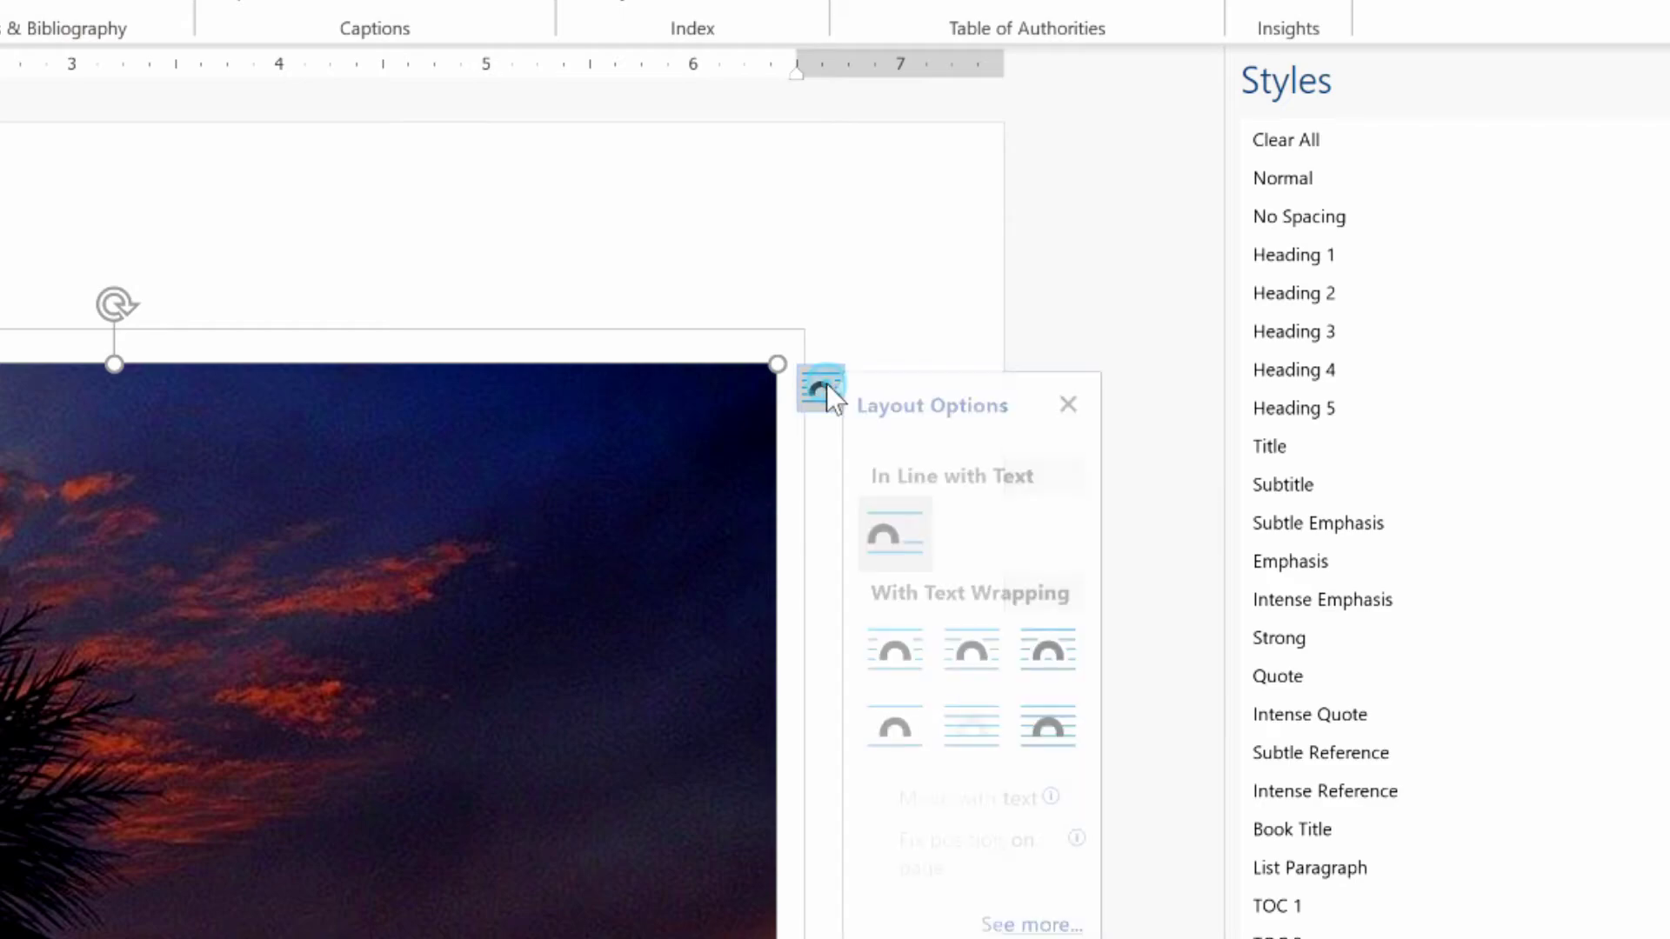
{"action": "left_click", "coordinate": [1070, 733]}
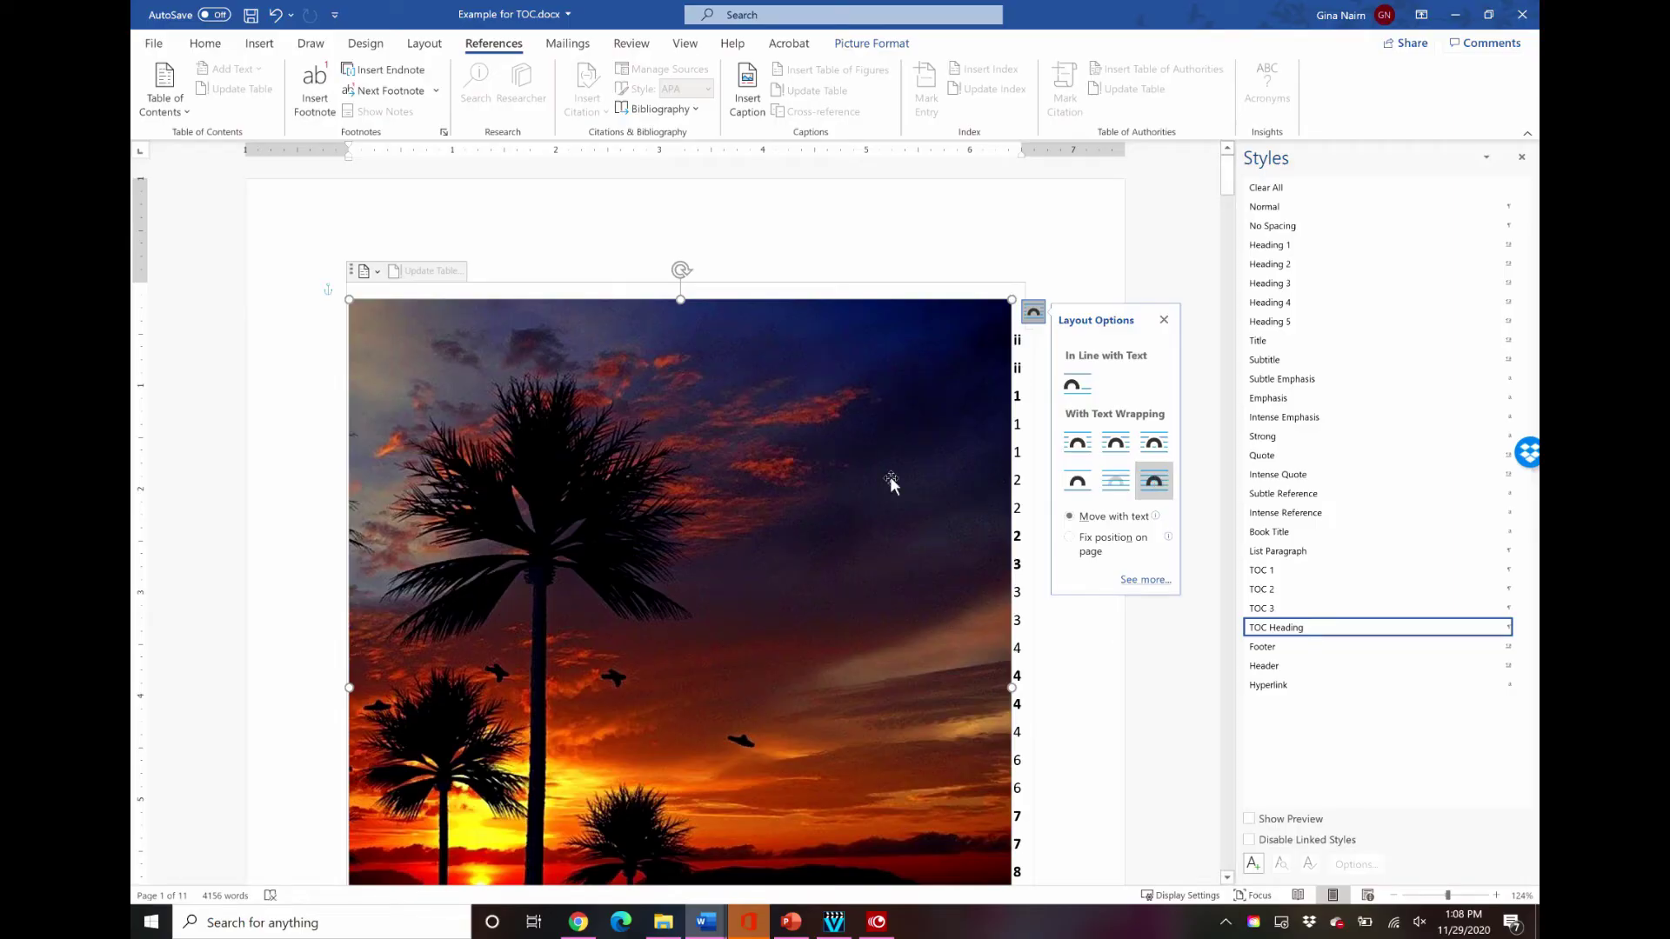
{"action": "left_click_drag", "start_coordinate": [753, 452], "coordinate": [560, 340]}
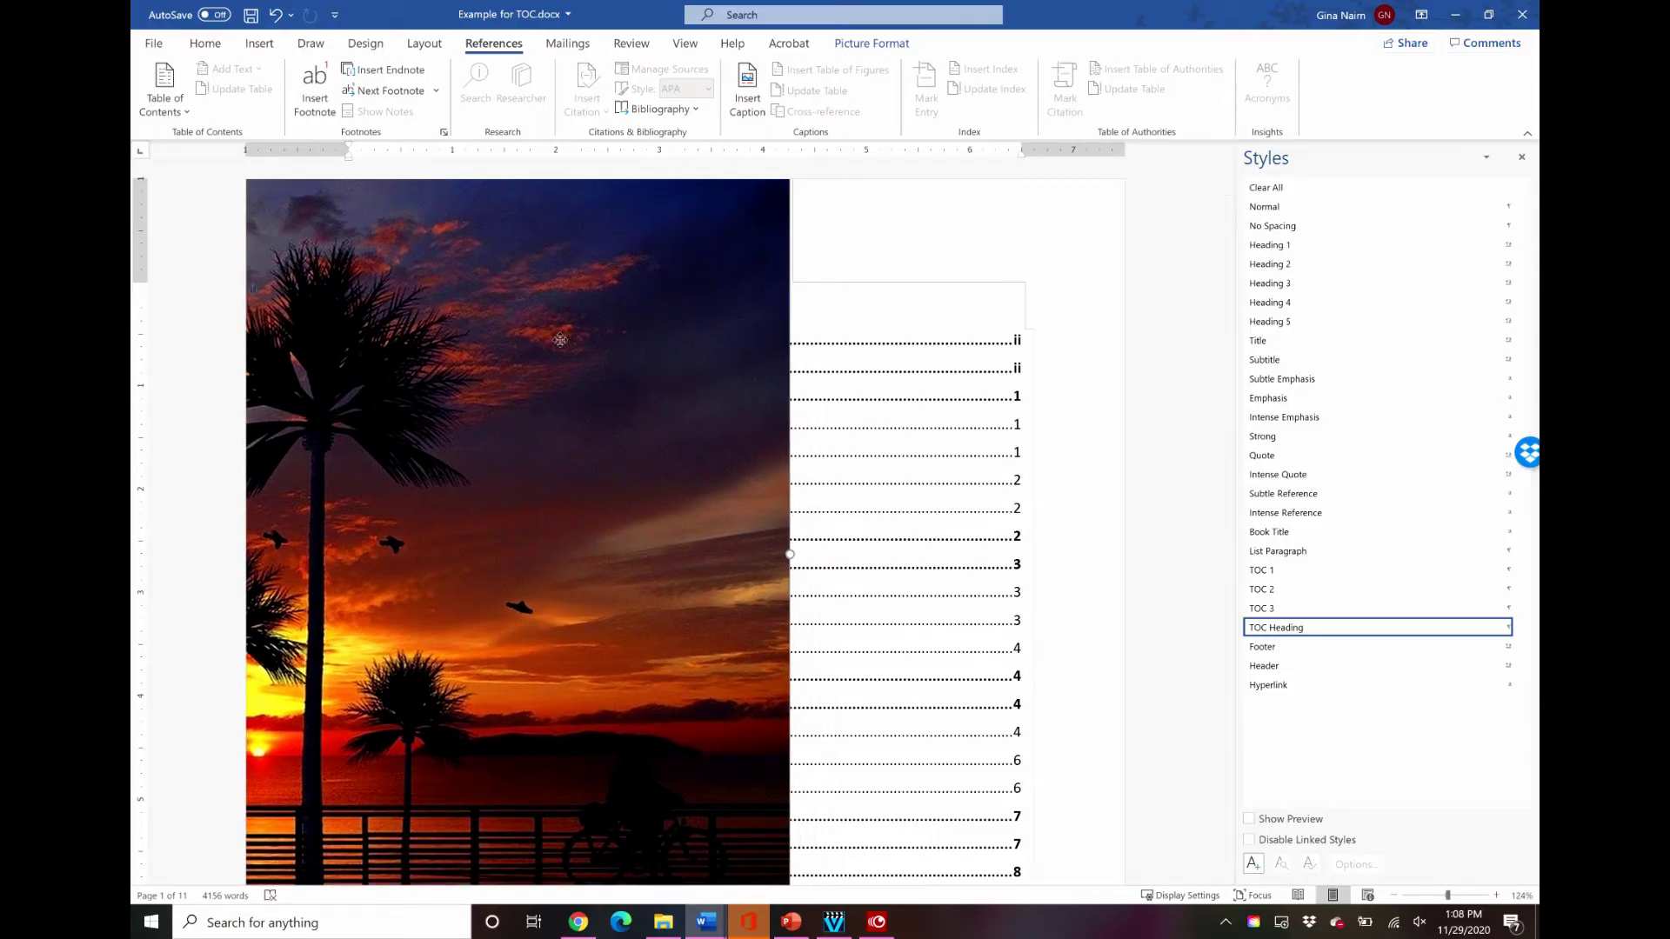
{"action": "scroll", "coordinate": [601, 426], "scroll_direction": "down", "scroll_amount": 5}
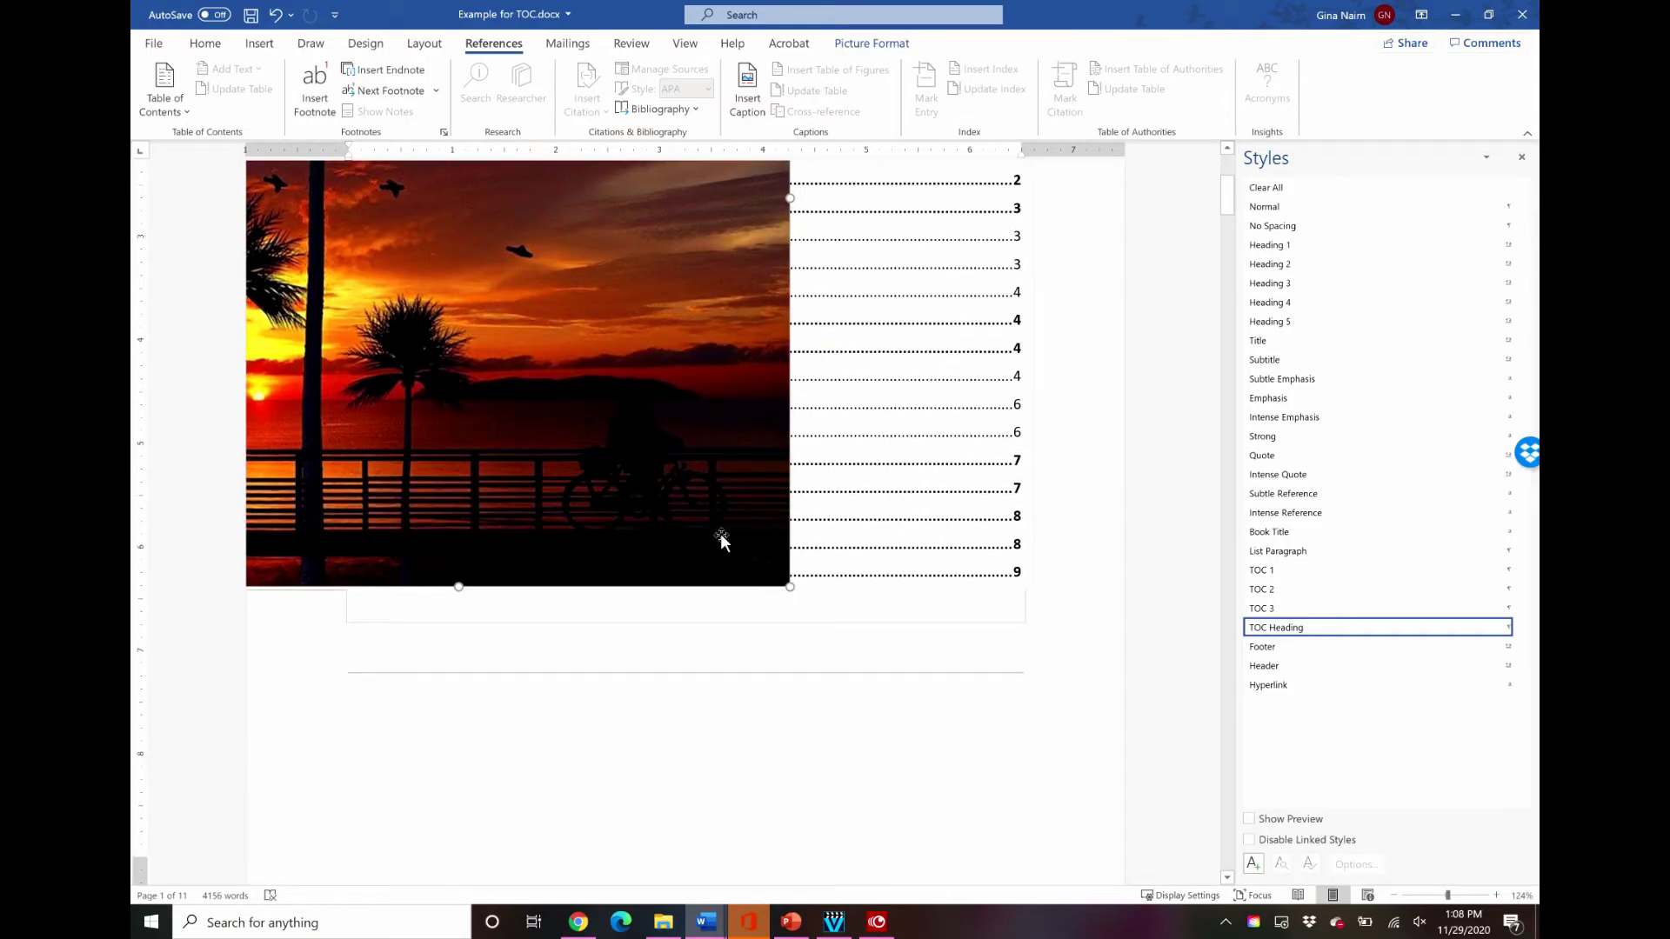
{"action": "scroll", "coordinate": [797, 609], "scroll_direction": "down", "scroll_amount": 4}
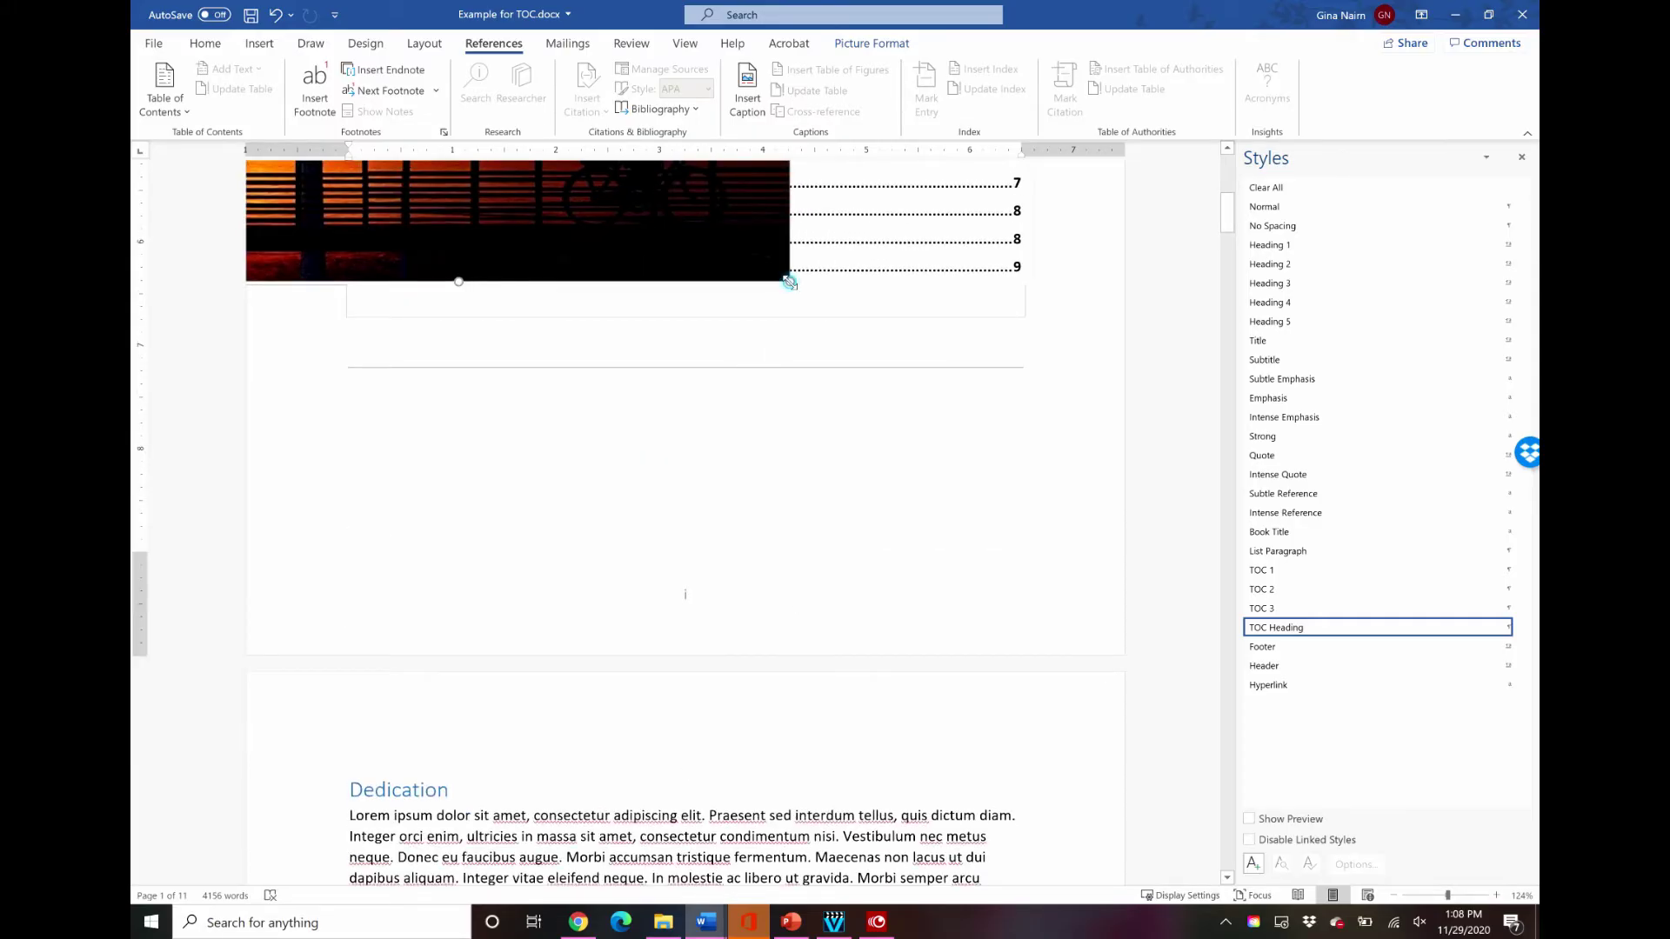
{"action": "left_click_drag", "start_coordinate": [790, 281], "coordinate": [1110, 652]}
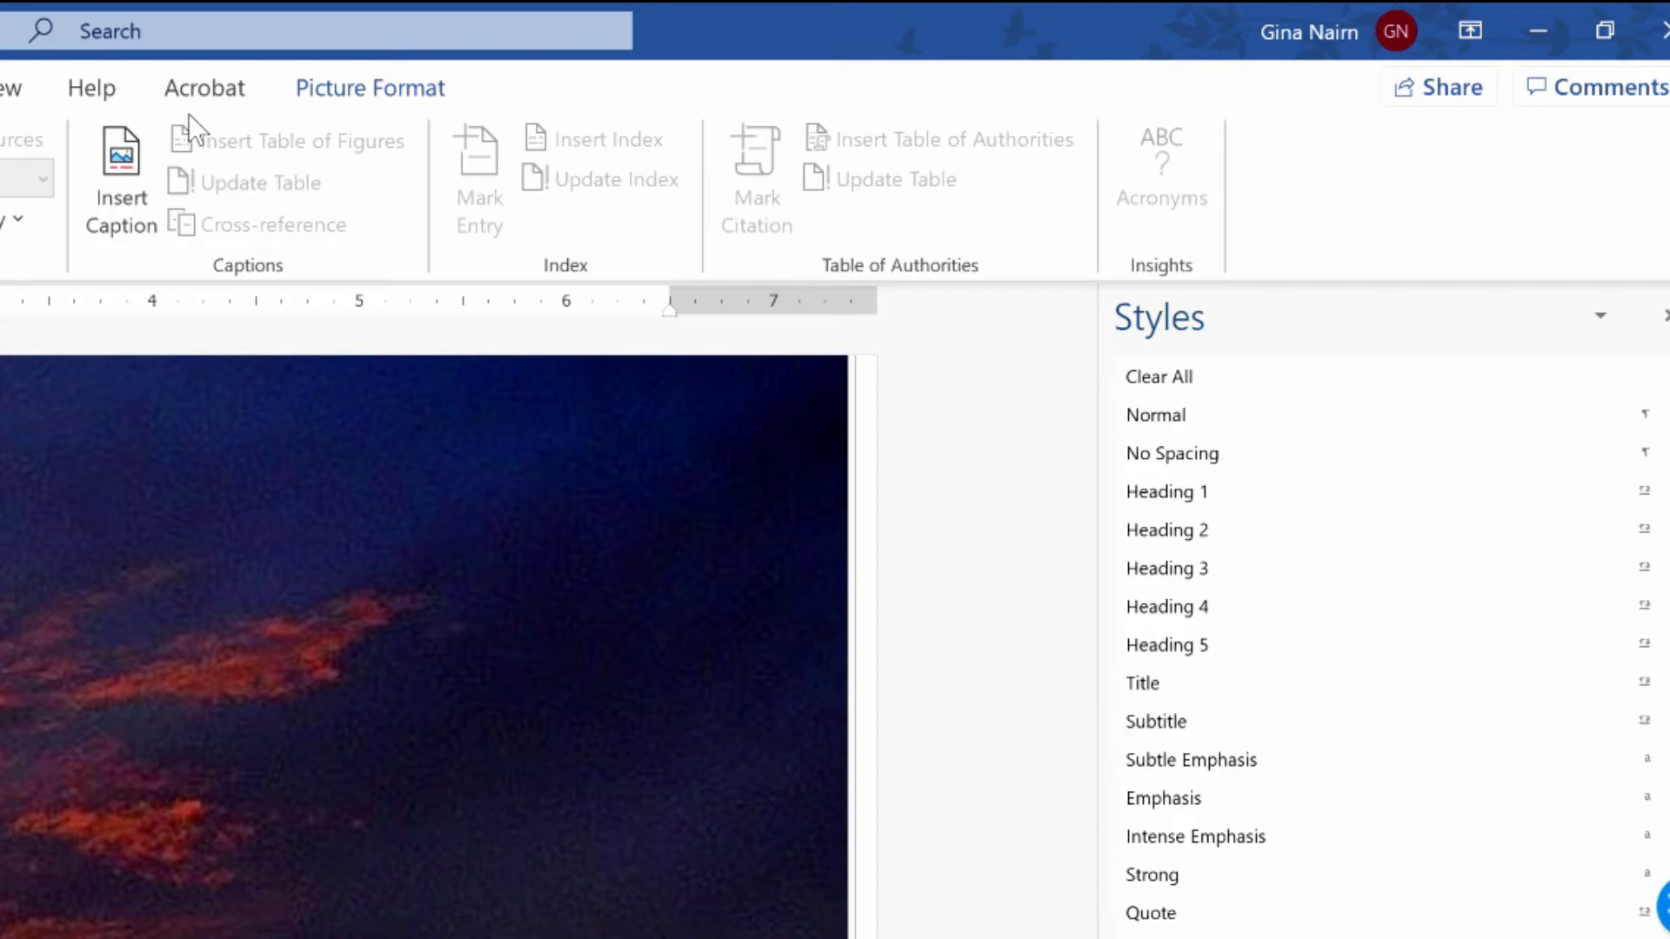
- Crop away the sunset photo's right side, leaving a 4.89-inch-wide vertical strip at left
{"action": "left_click", "coordinate": [357, 91]}
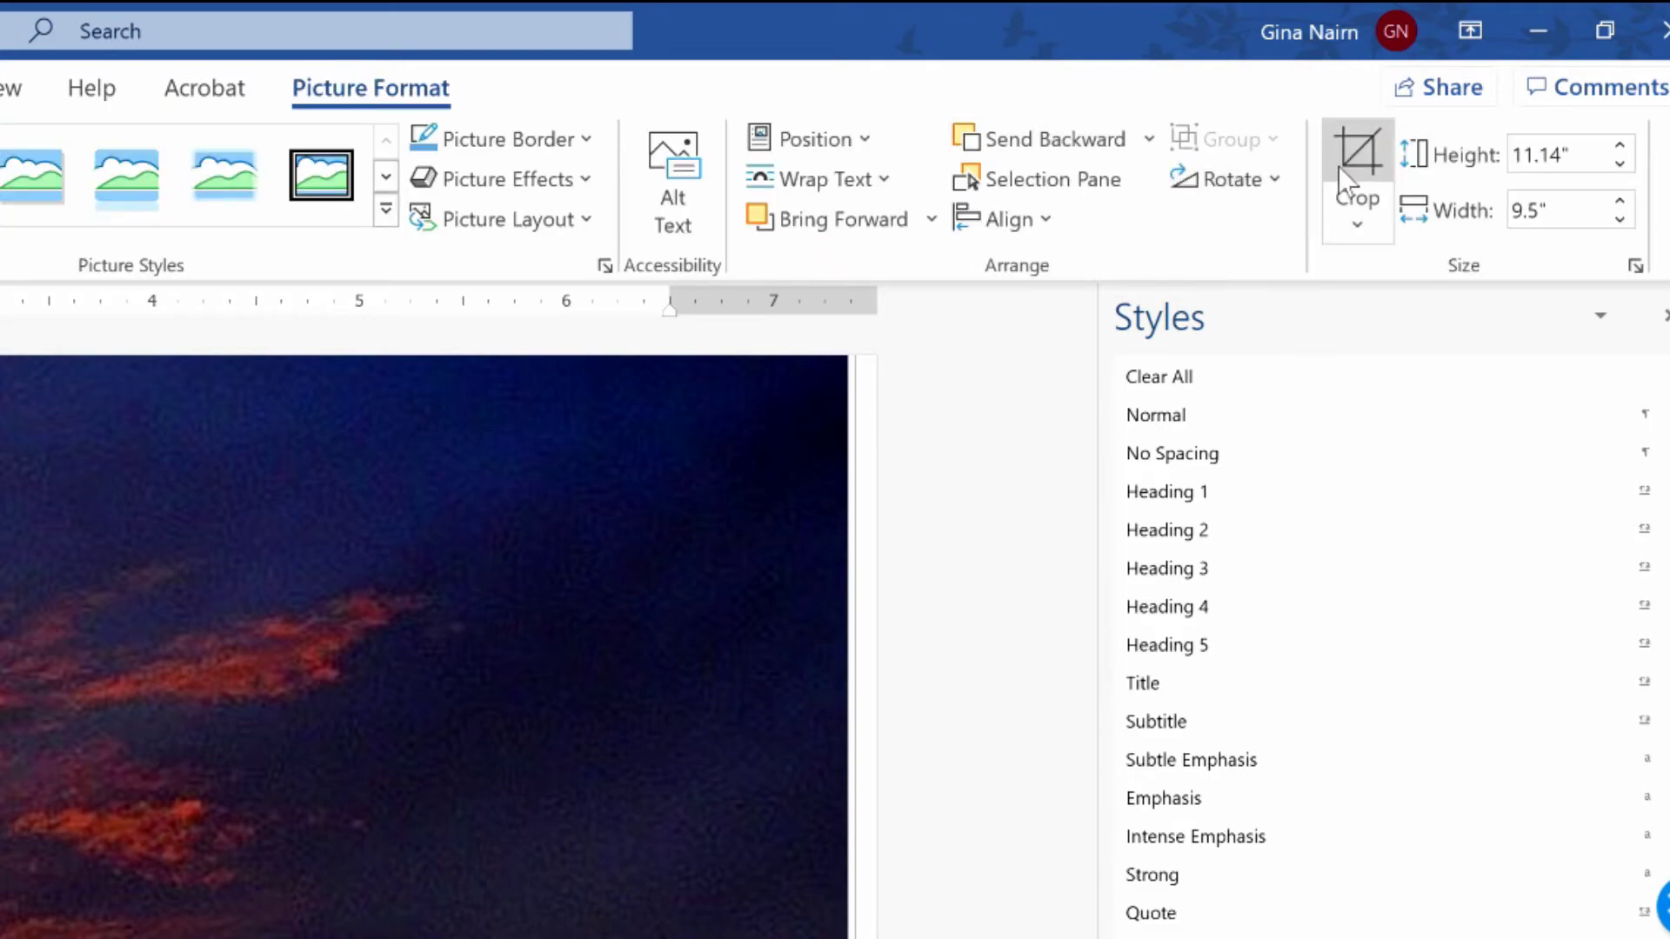
{"action": "left_click", "coordinate": [1344, 169]}
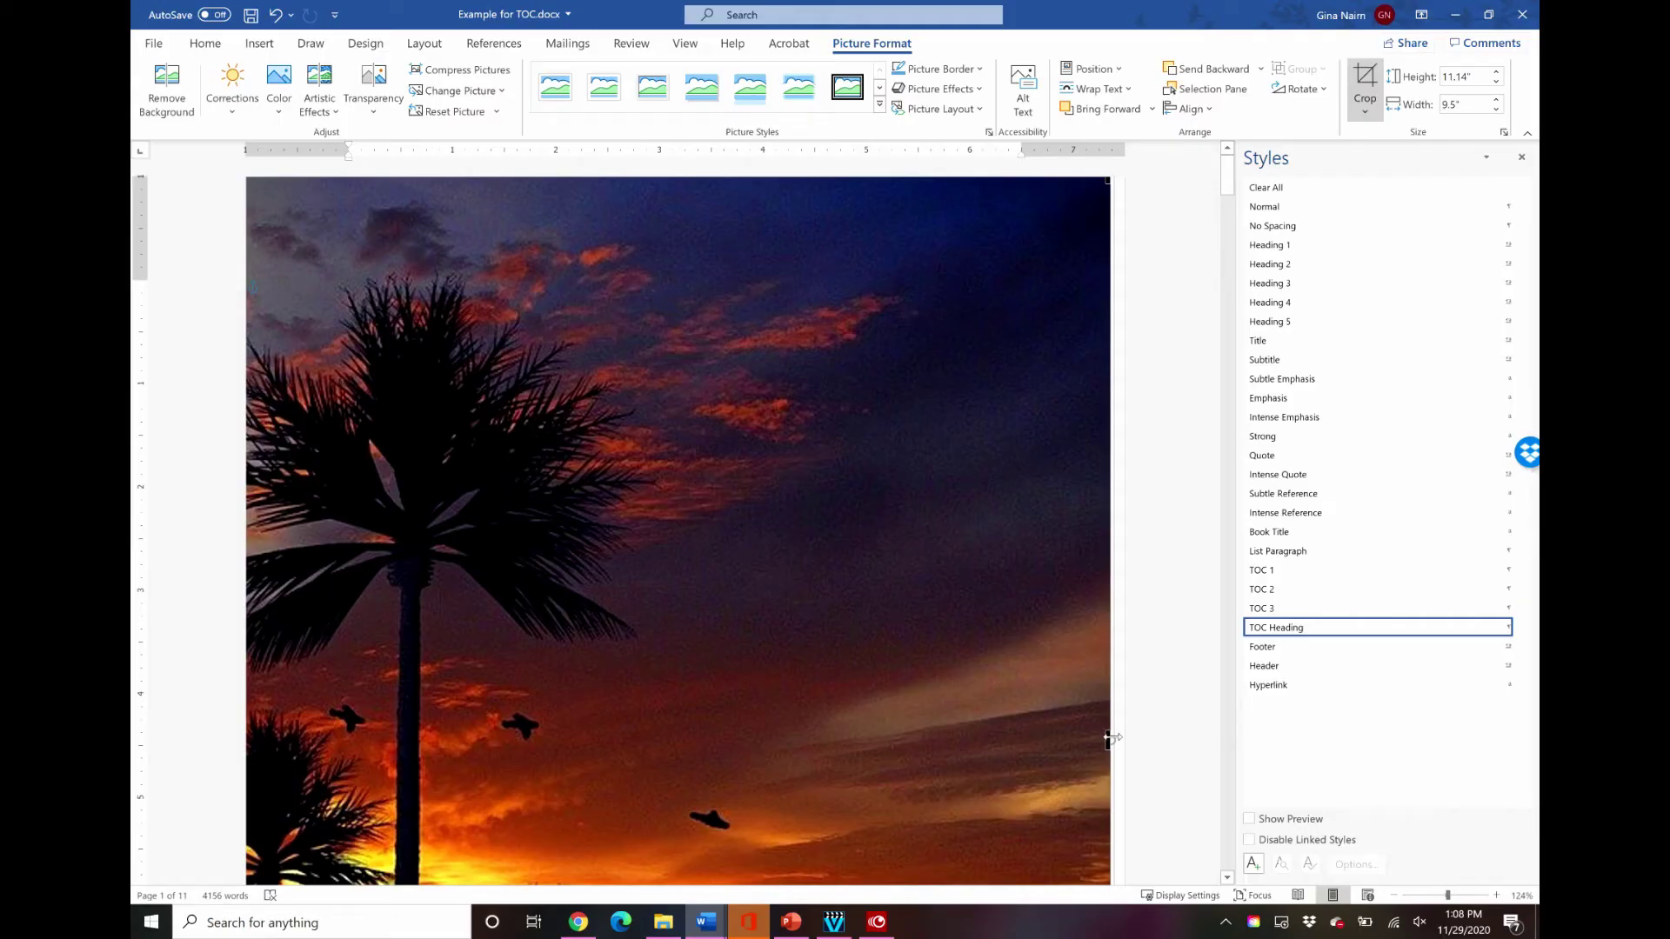
{"action": "left_click_drag", "start_coordinate": [1111, 738], "coordinate": [632, 805]}
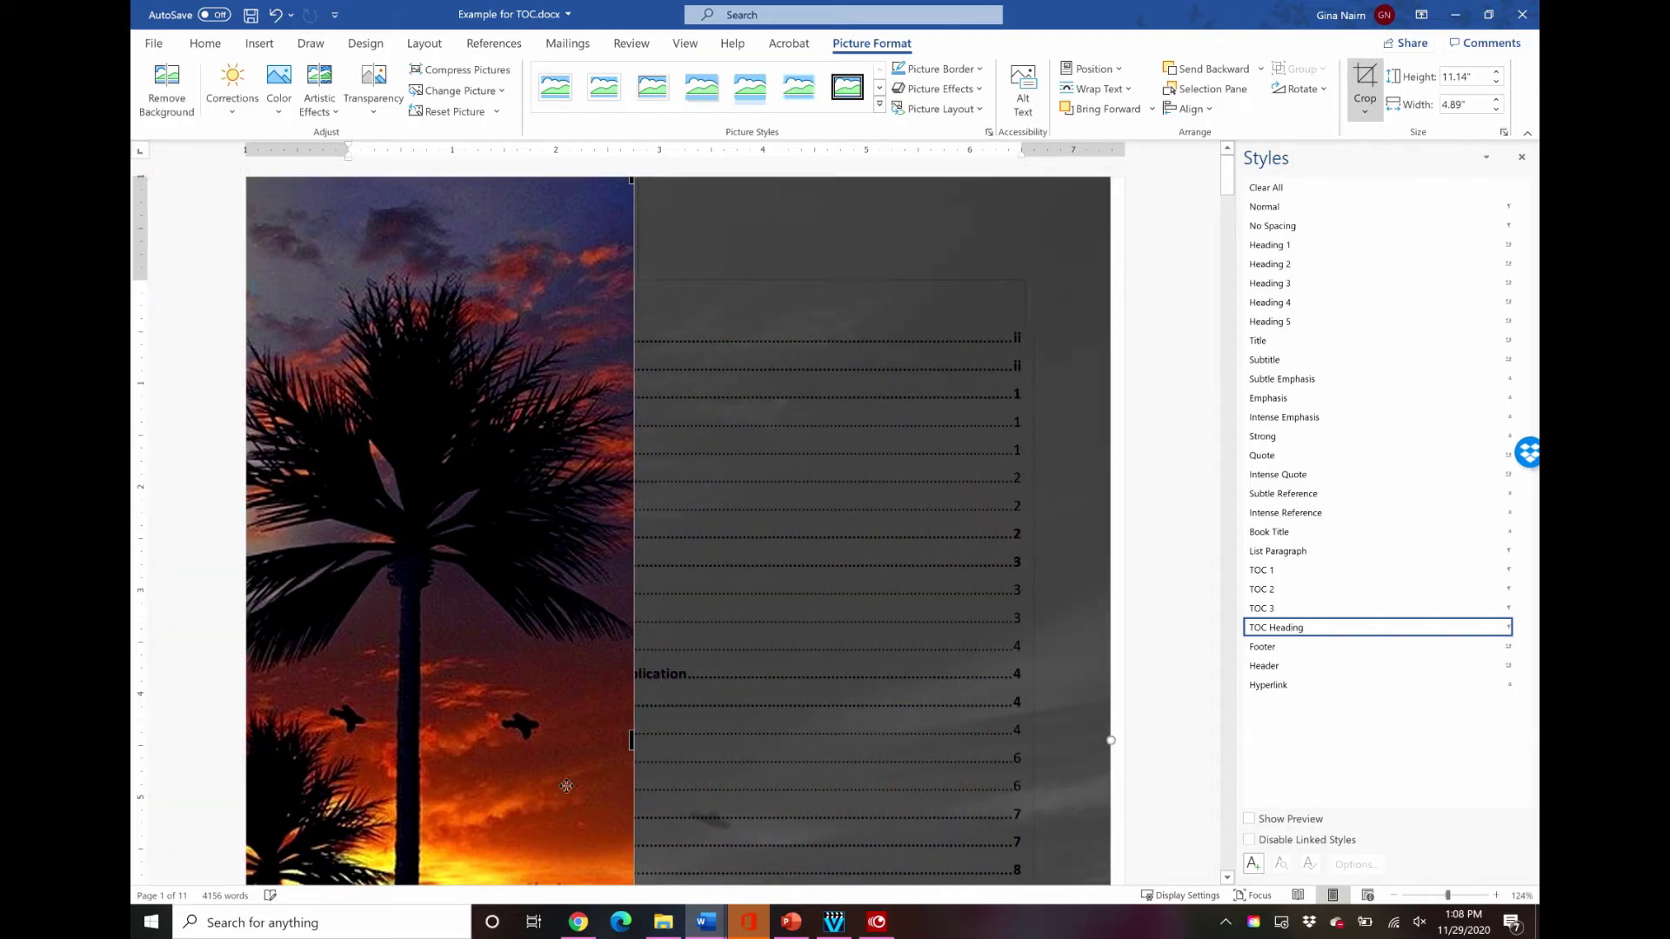
{"action": "scroll", "coordinate": [566, 787], "scroll_direction": "down", "scroll_amount": 2}
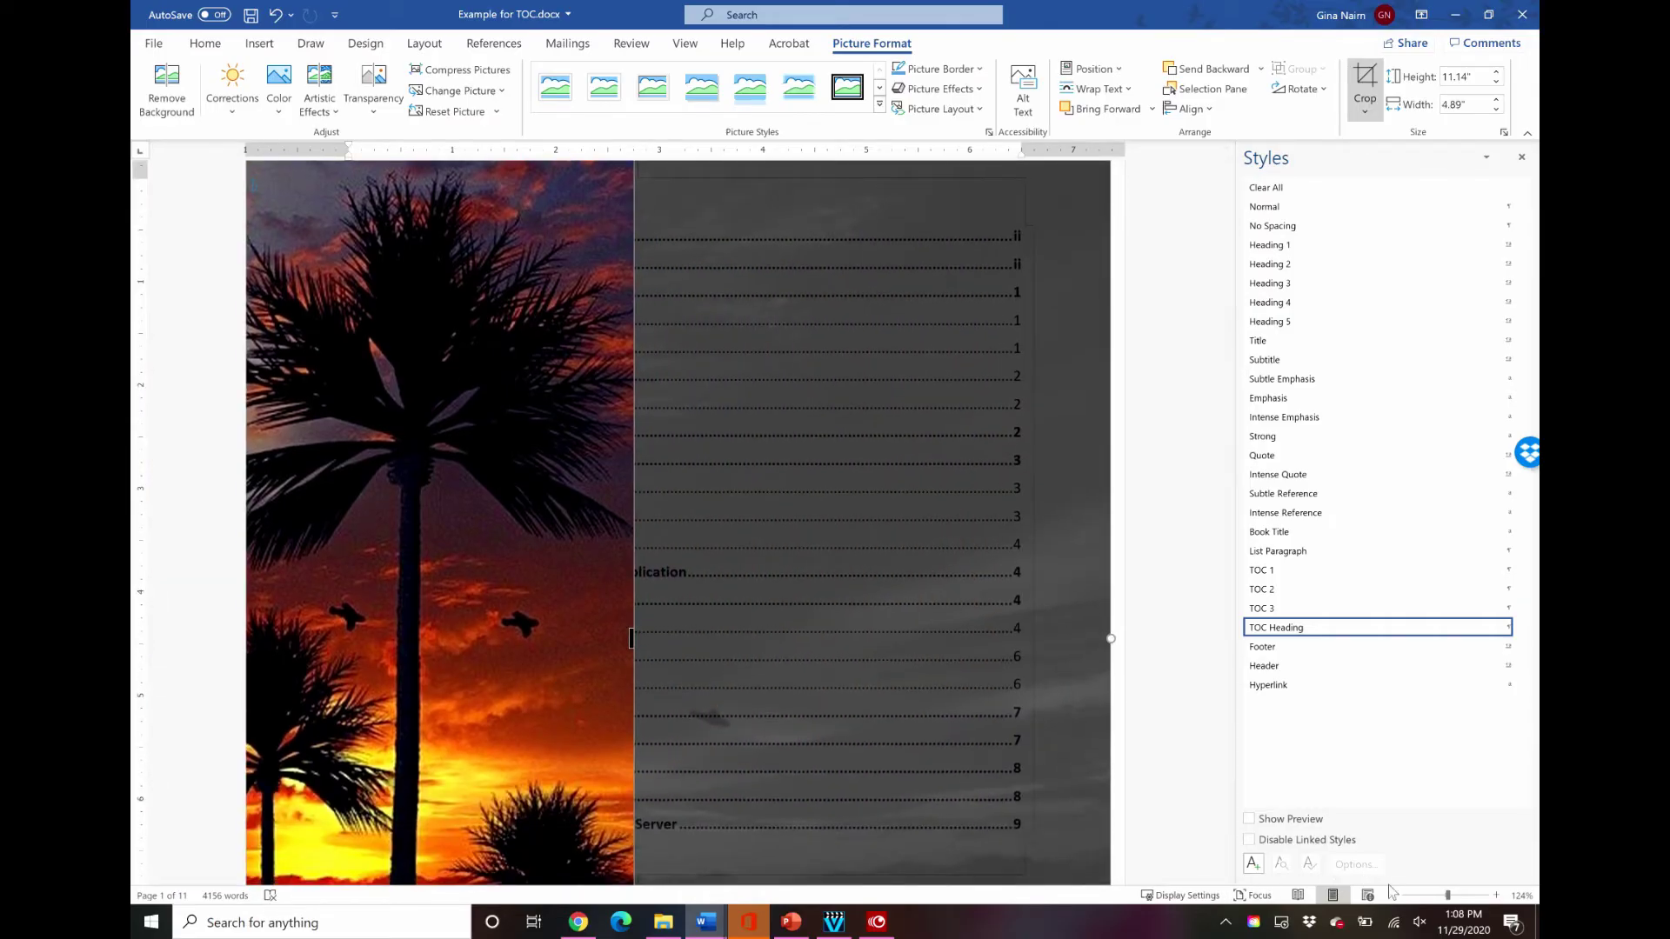
{"action": "left_click", "coordinate": [1394, 896]}
{"action": "left_click", "coordinate": [1394, 896]}
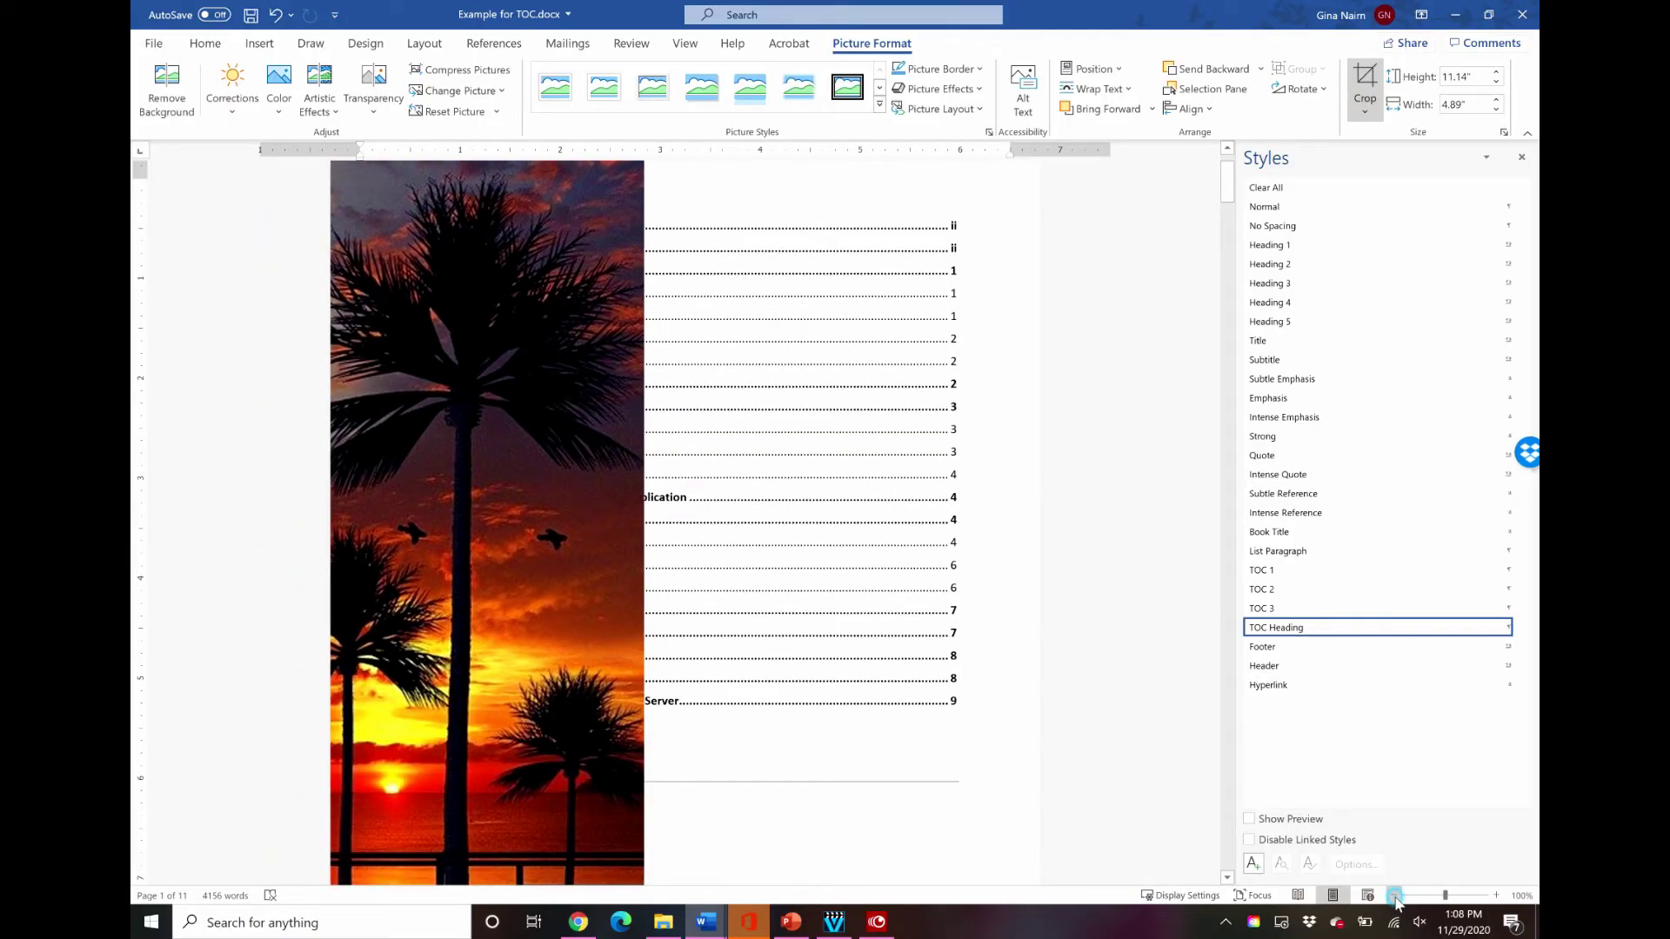
{"action": "left_click", "coordinate": [1394, 896]}
{"action": "left_click", "coordinate": [1394, 896]}
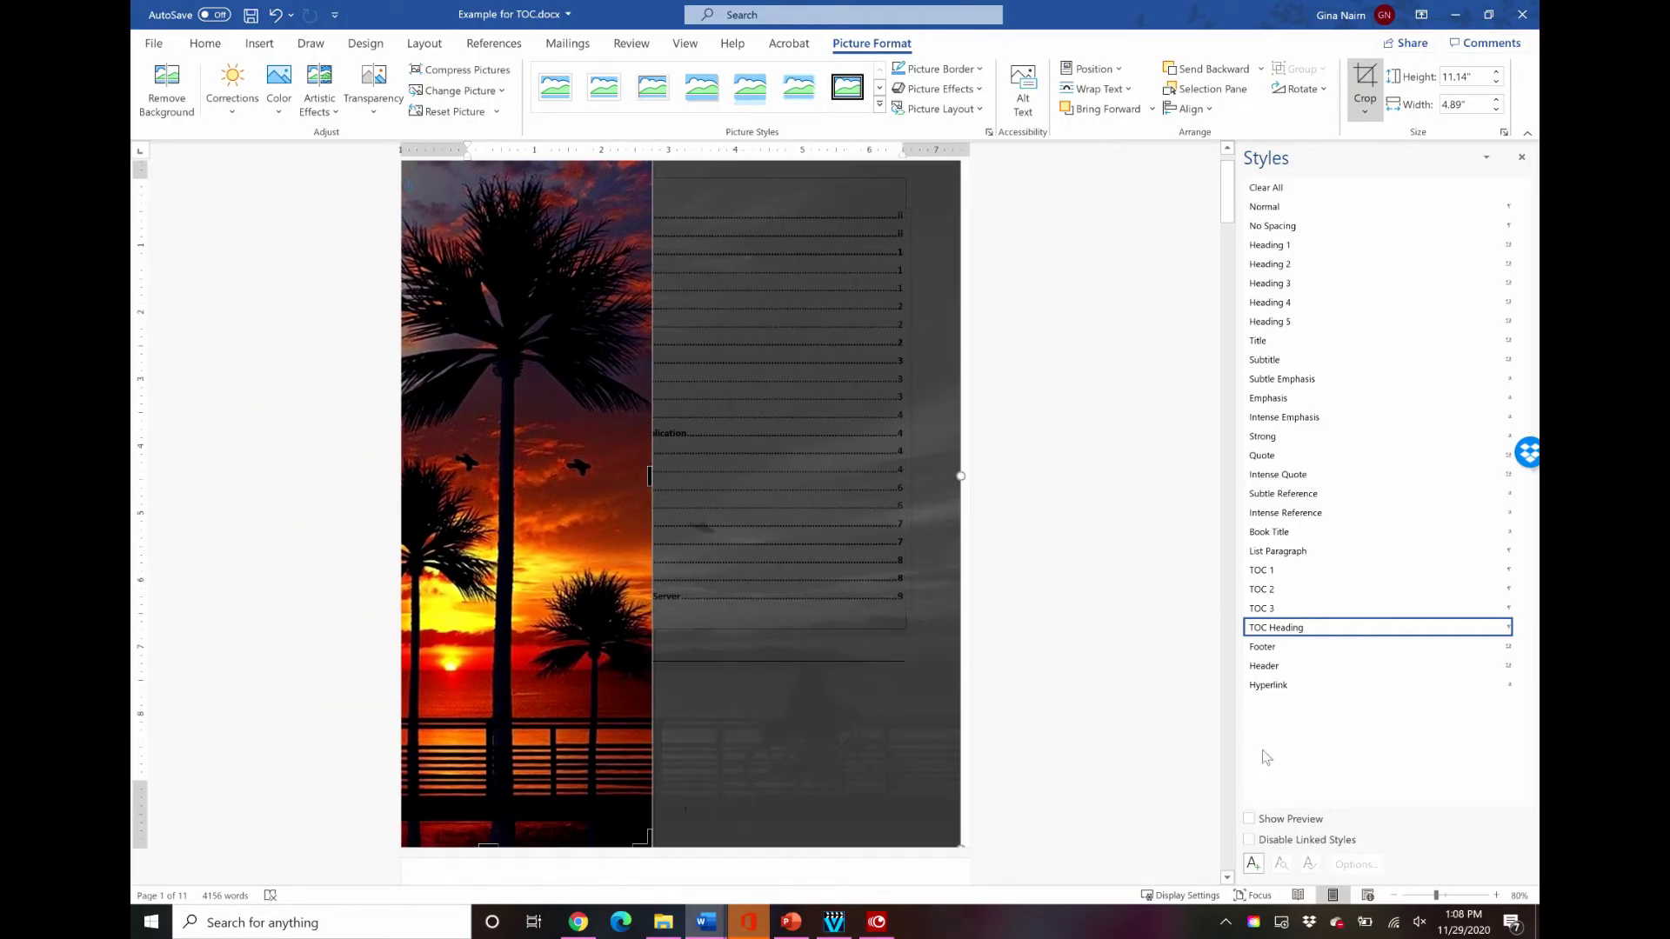
- Finish the crop and nudge the palm photo slightly to the left
{"action": "left_click", "coordinate": [1157, 688]}
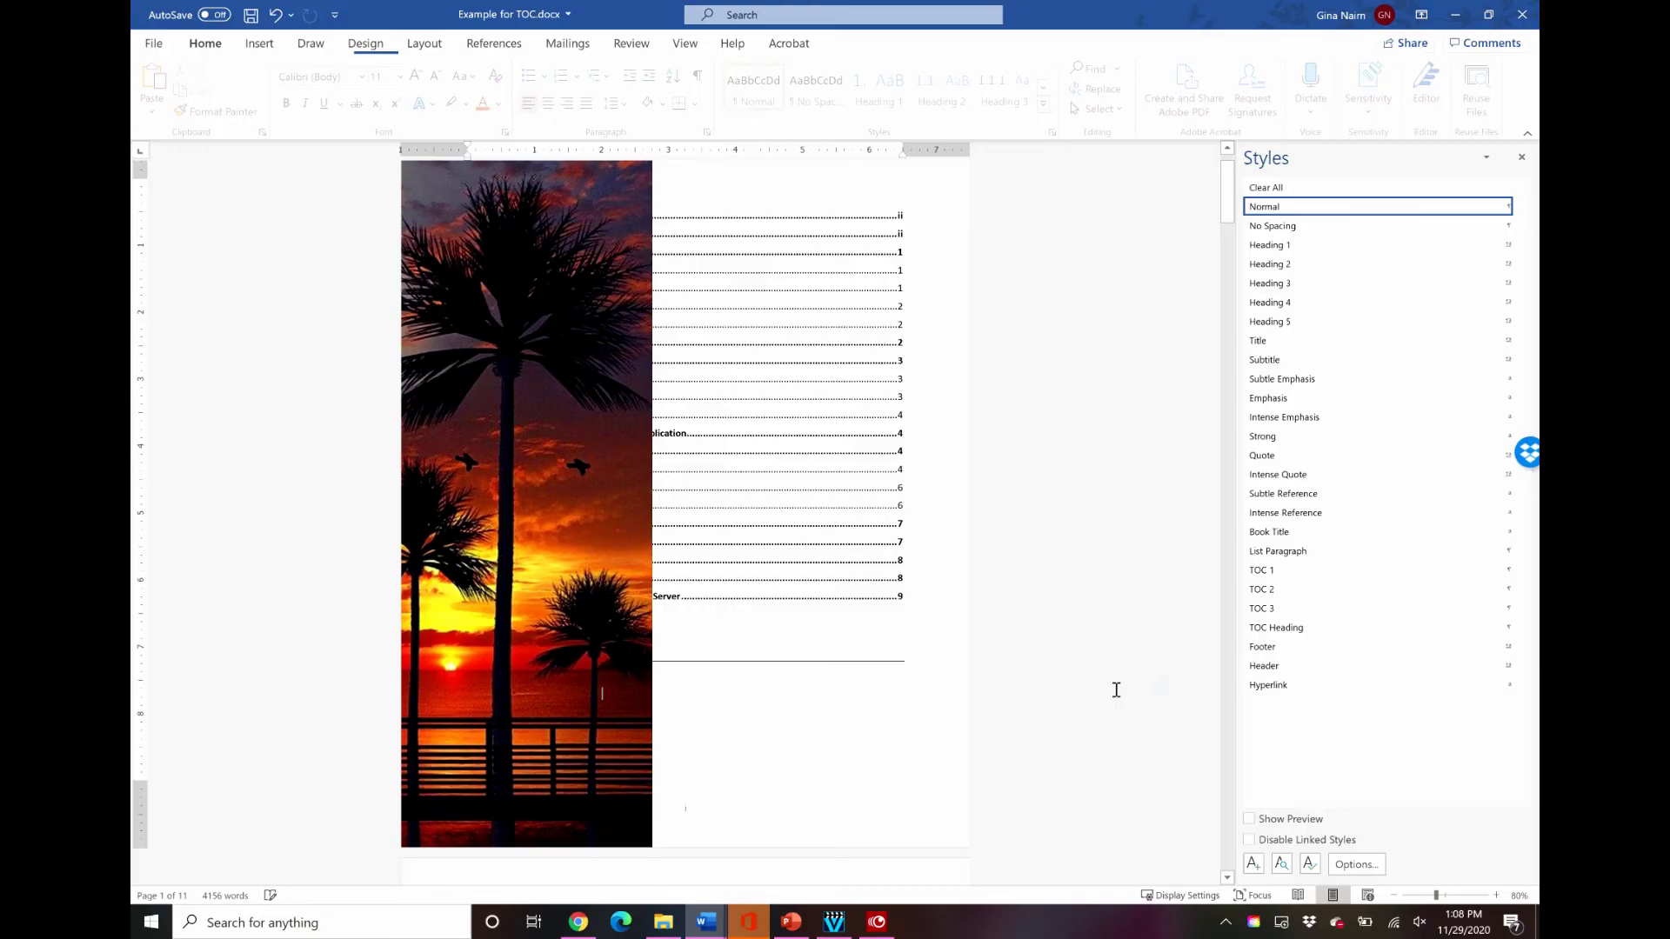
{"action": "scroll", "coordinate": [978, 667], "scroll_direction": "up", "scroll_amount": 1}
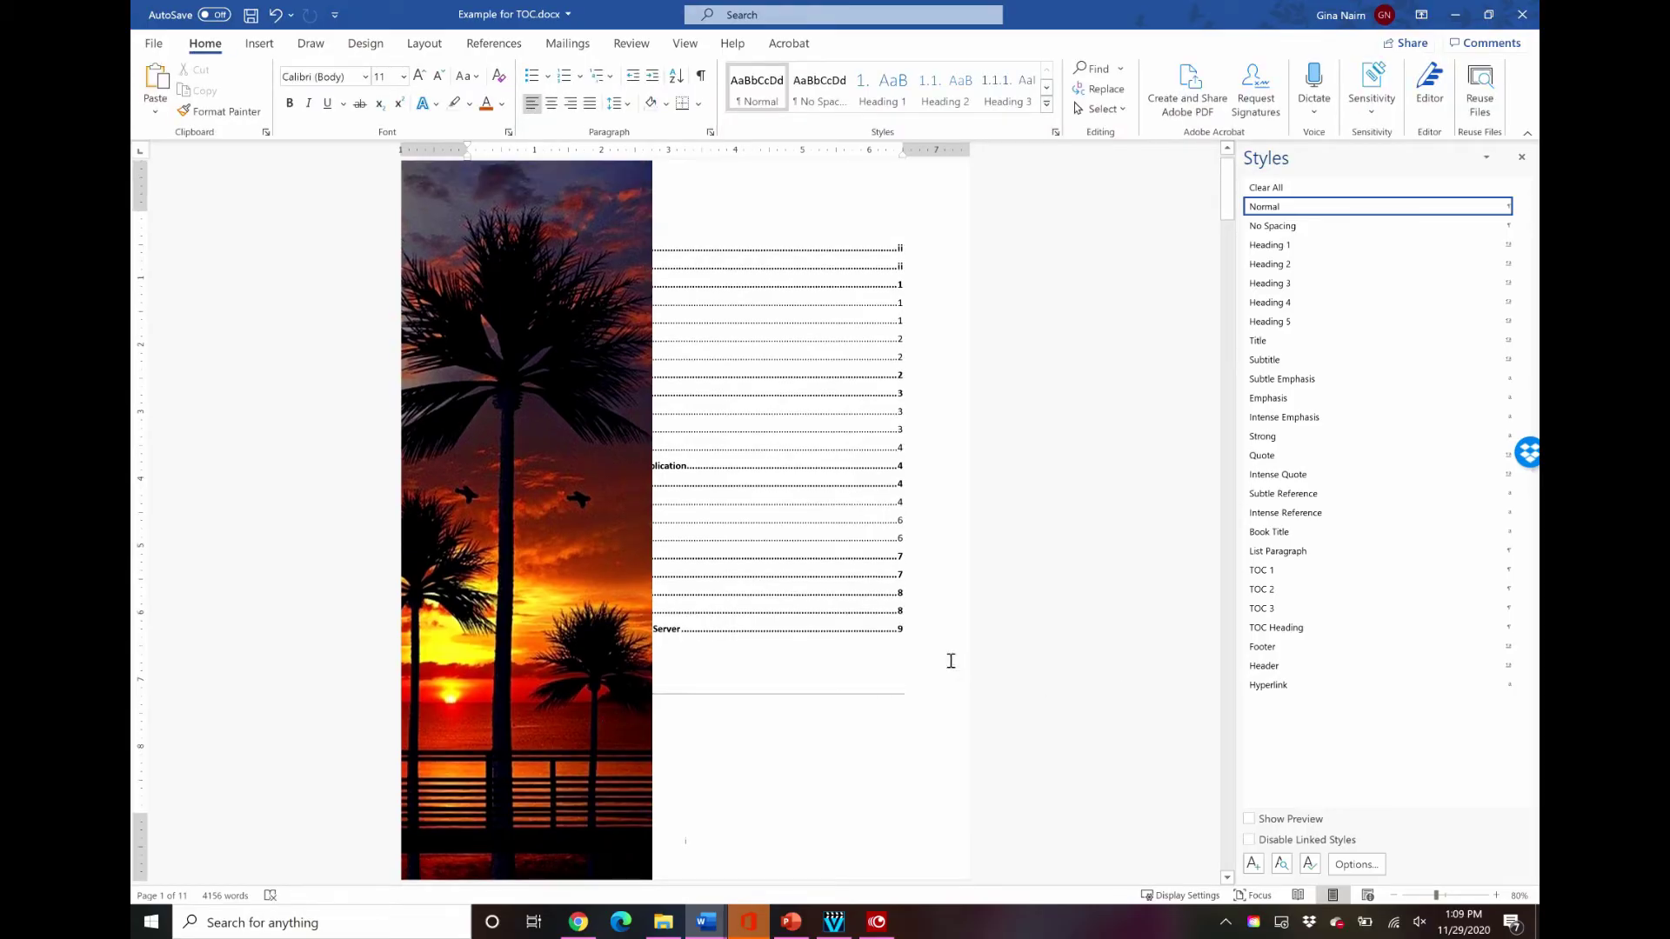
{"action": "left_click_drag", "start_coordinate": [513, 503], "coordinate": [450, 504]}
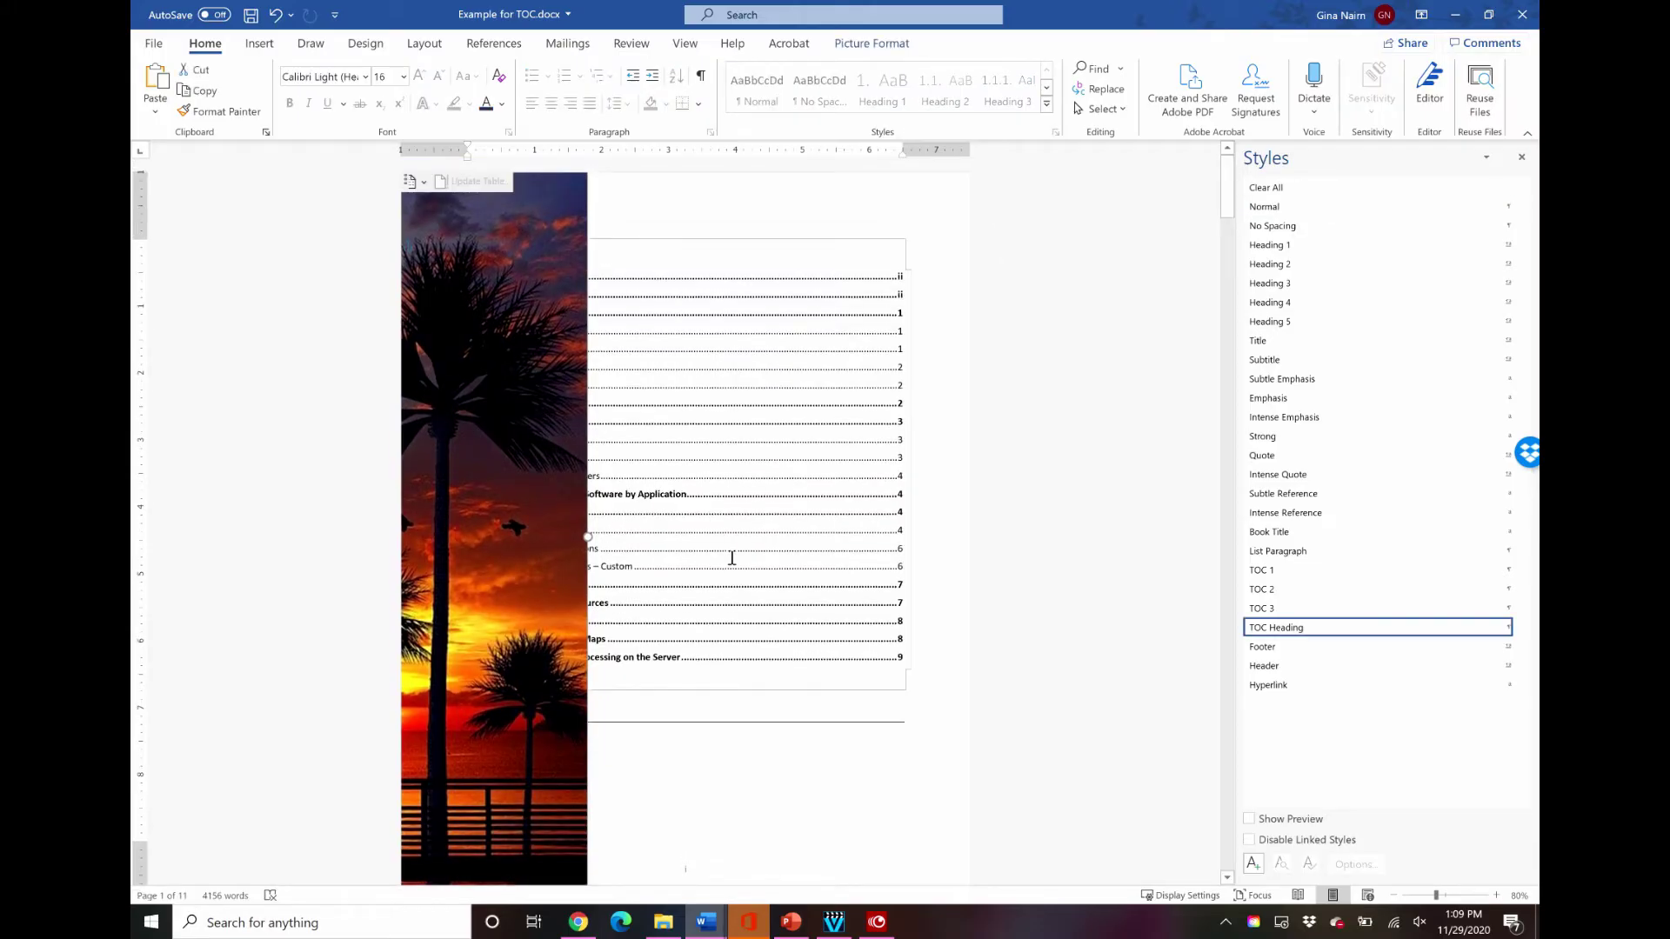
- Place the caret at the first TOC entry and open the References Table of Contents gallery
{"action": "left_click", "coordinate": [702, 306]}
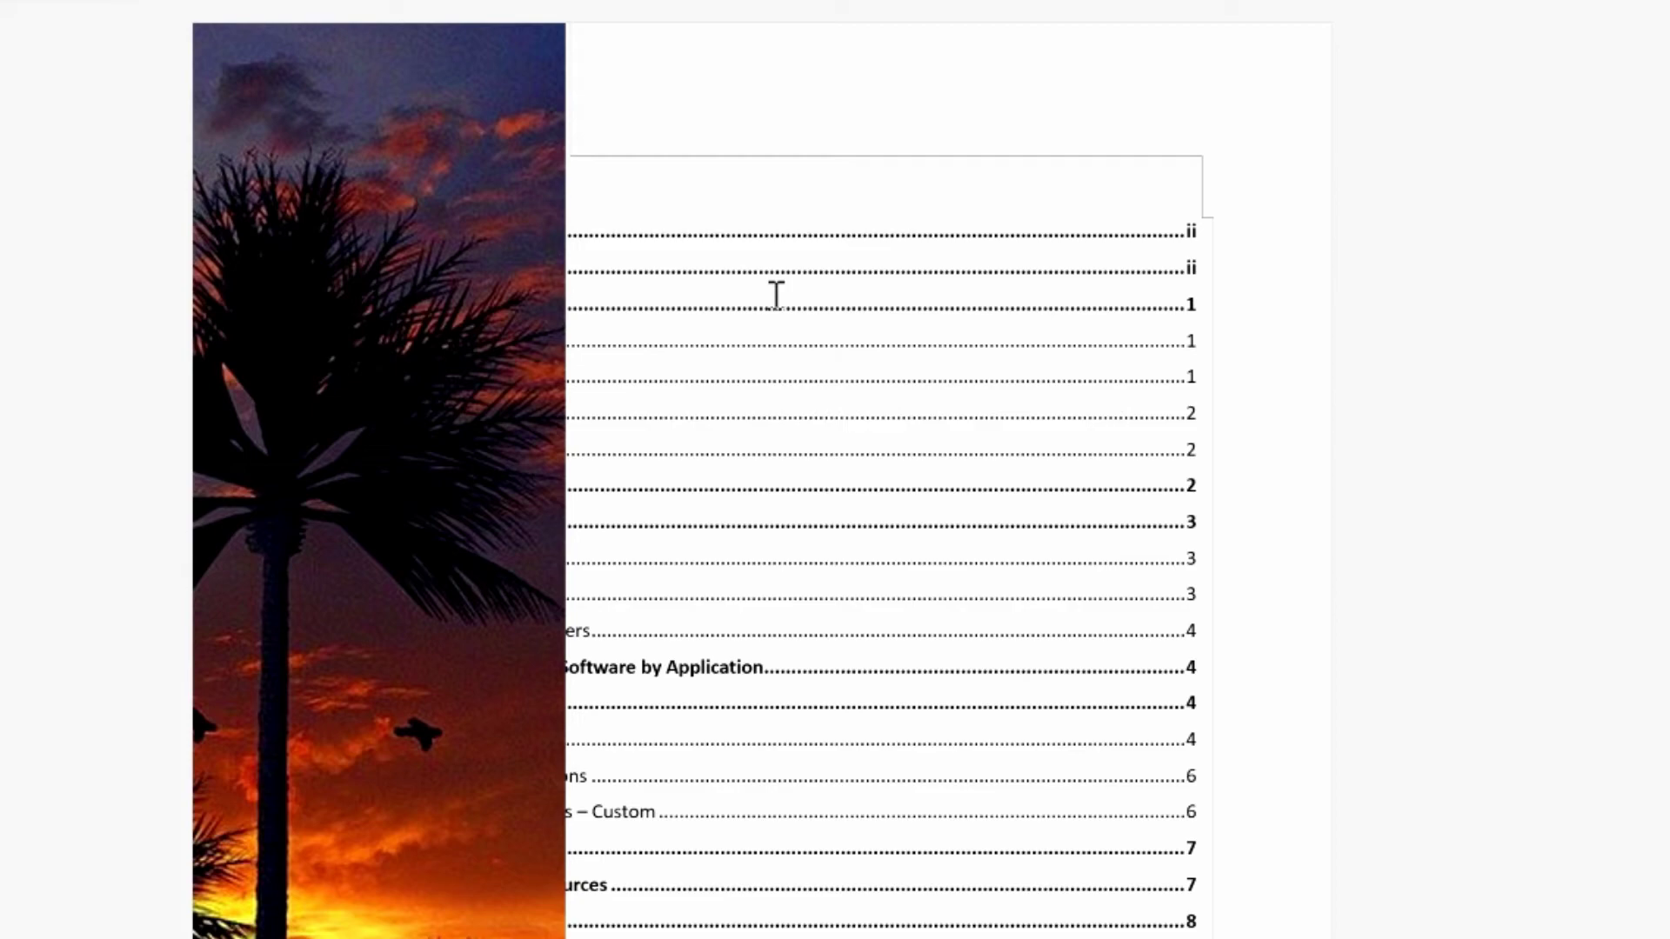
{"action": "left_click", "coordinate": [776, 296]}
{"action": "left_click", "coordinate": [674, 241]}
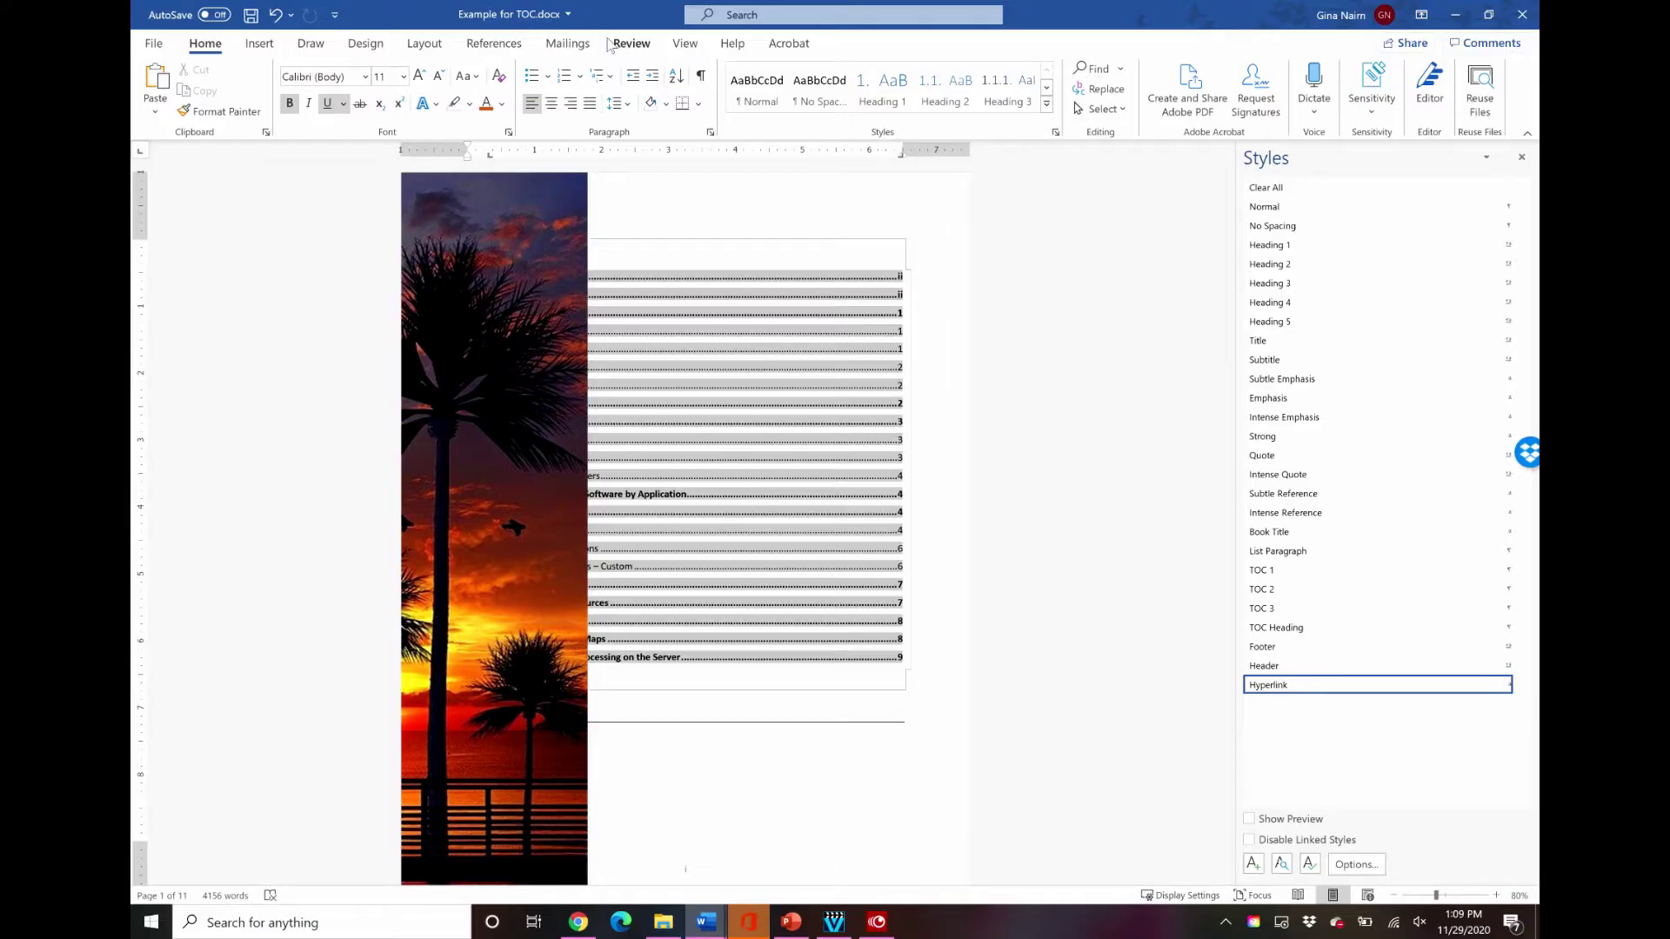
{"action": "left_click", "coordinate": [494, 43]}
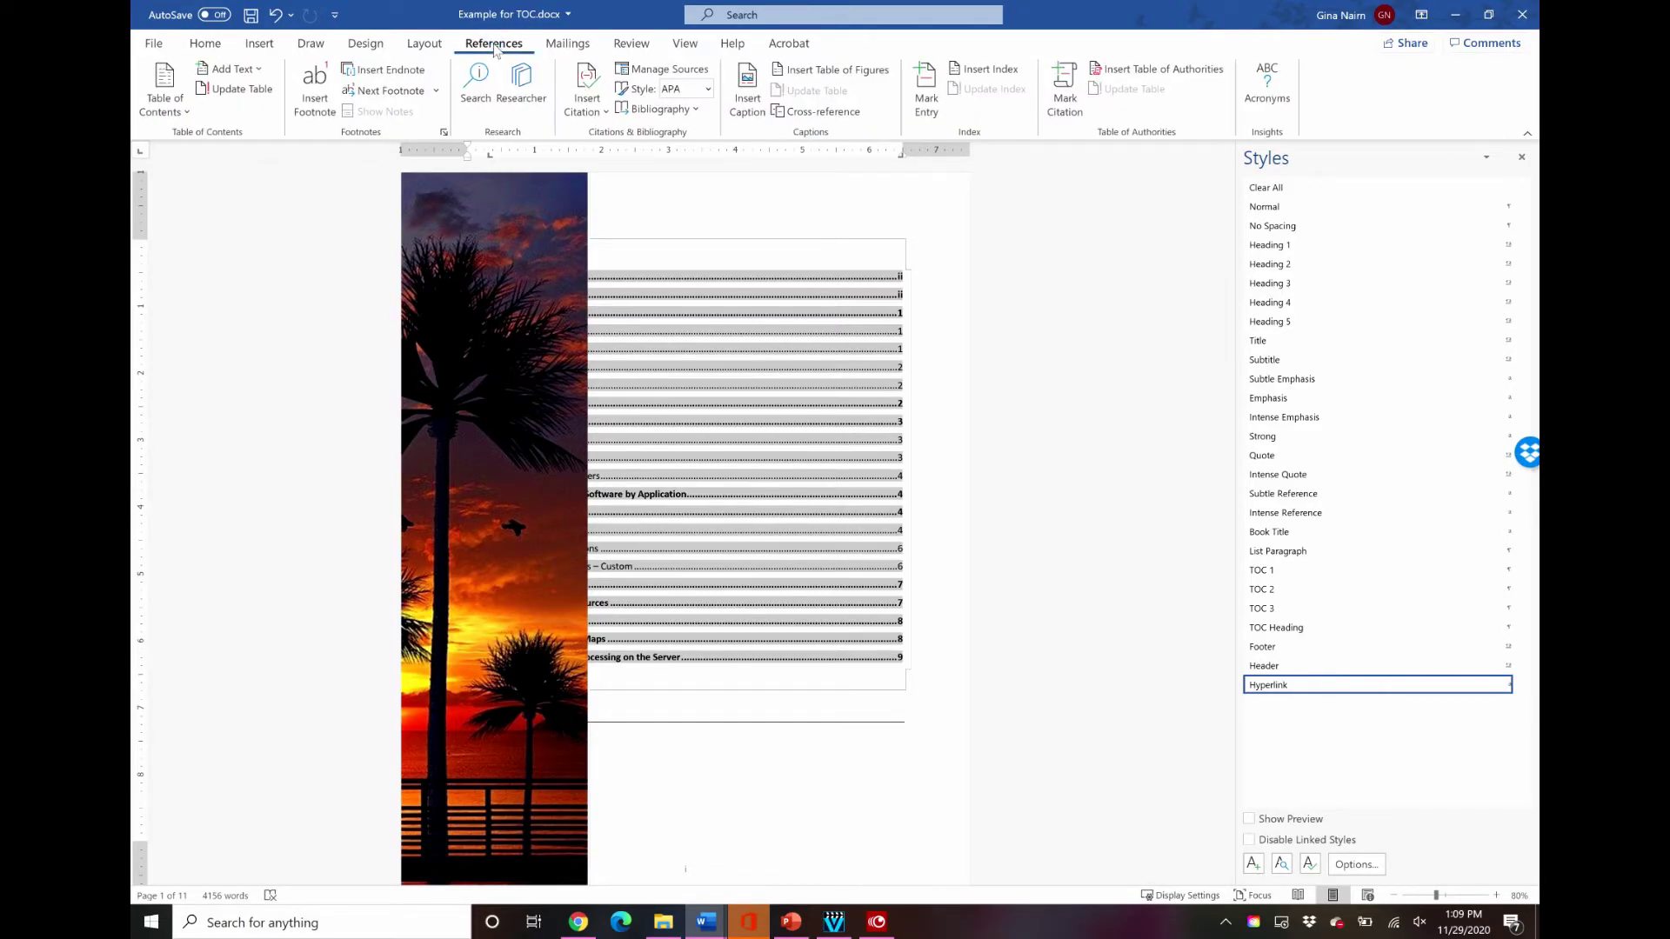
{"action": "left_click", "coordinate": [164, 111]}
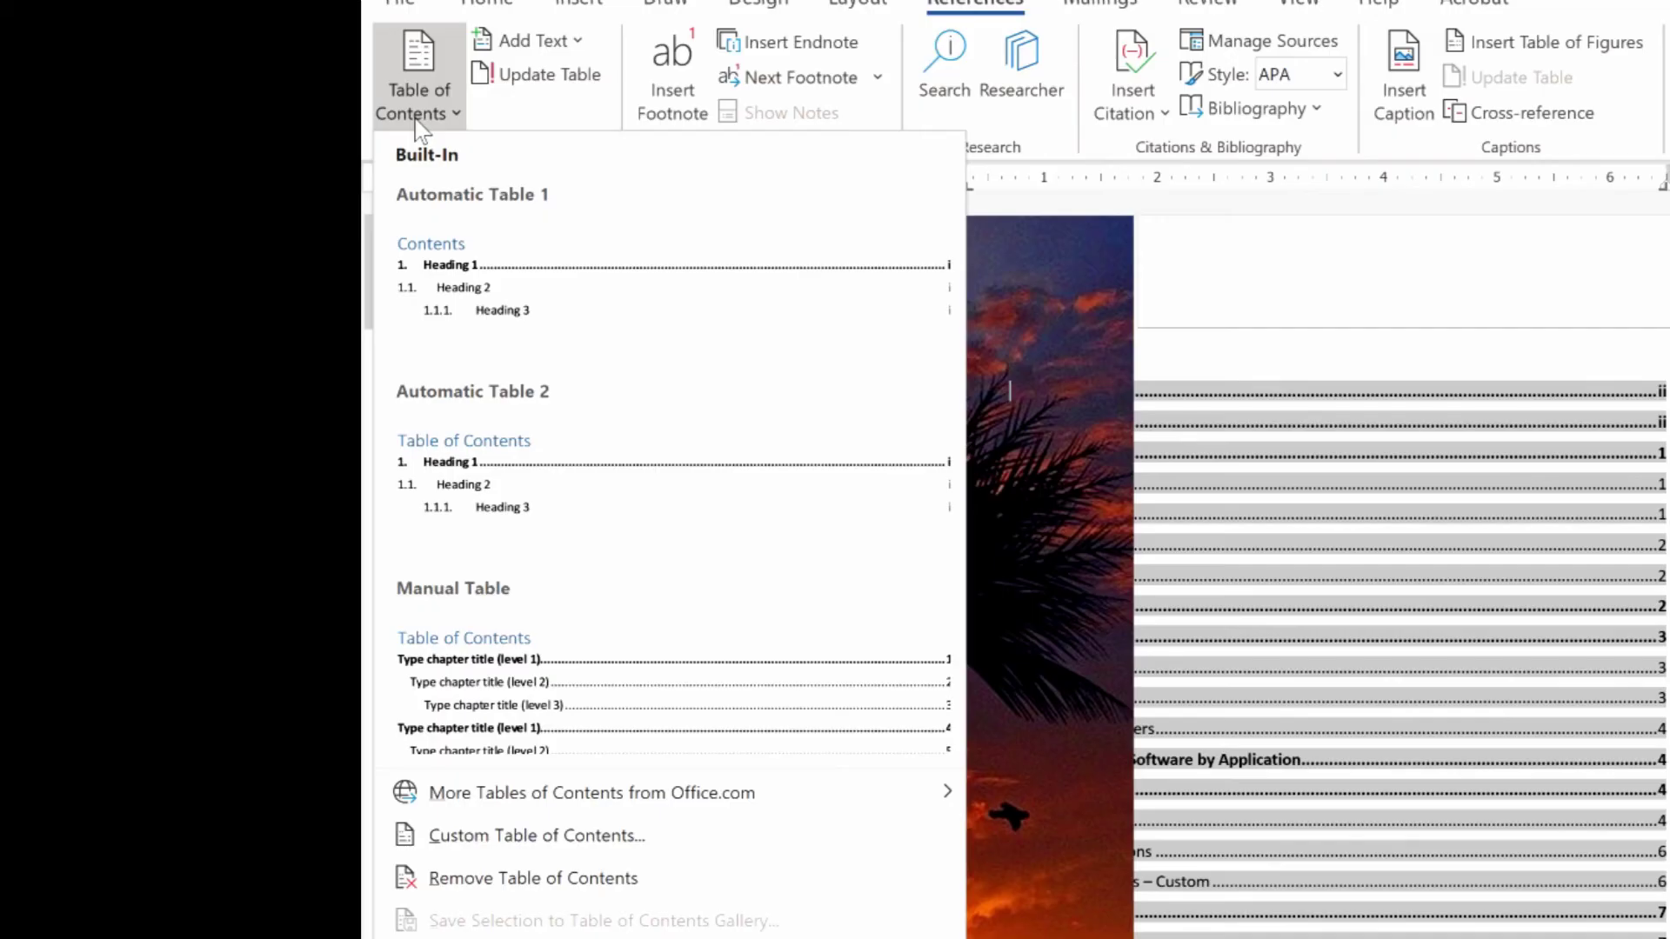
- In Custom Table of Contents, set Show levels to 1 and open the TOC styles via Modify
{"action": "left_click", "coordinate": [503, 837]}
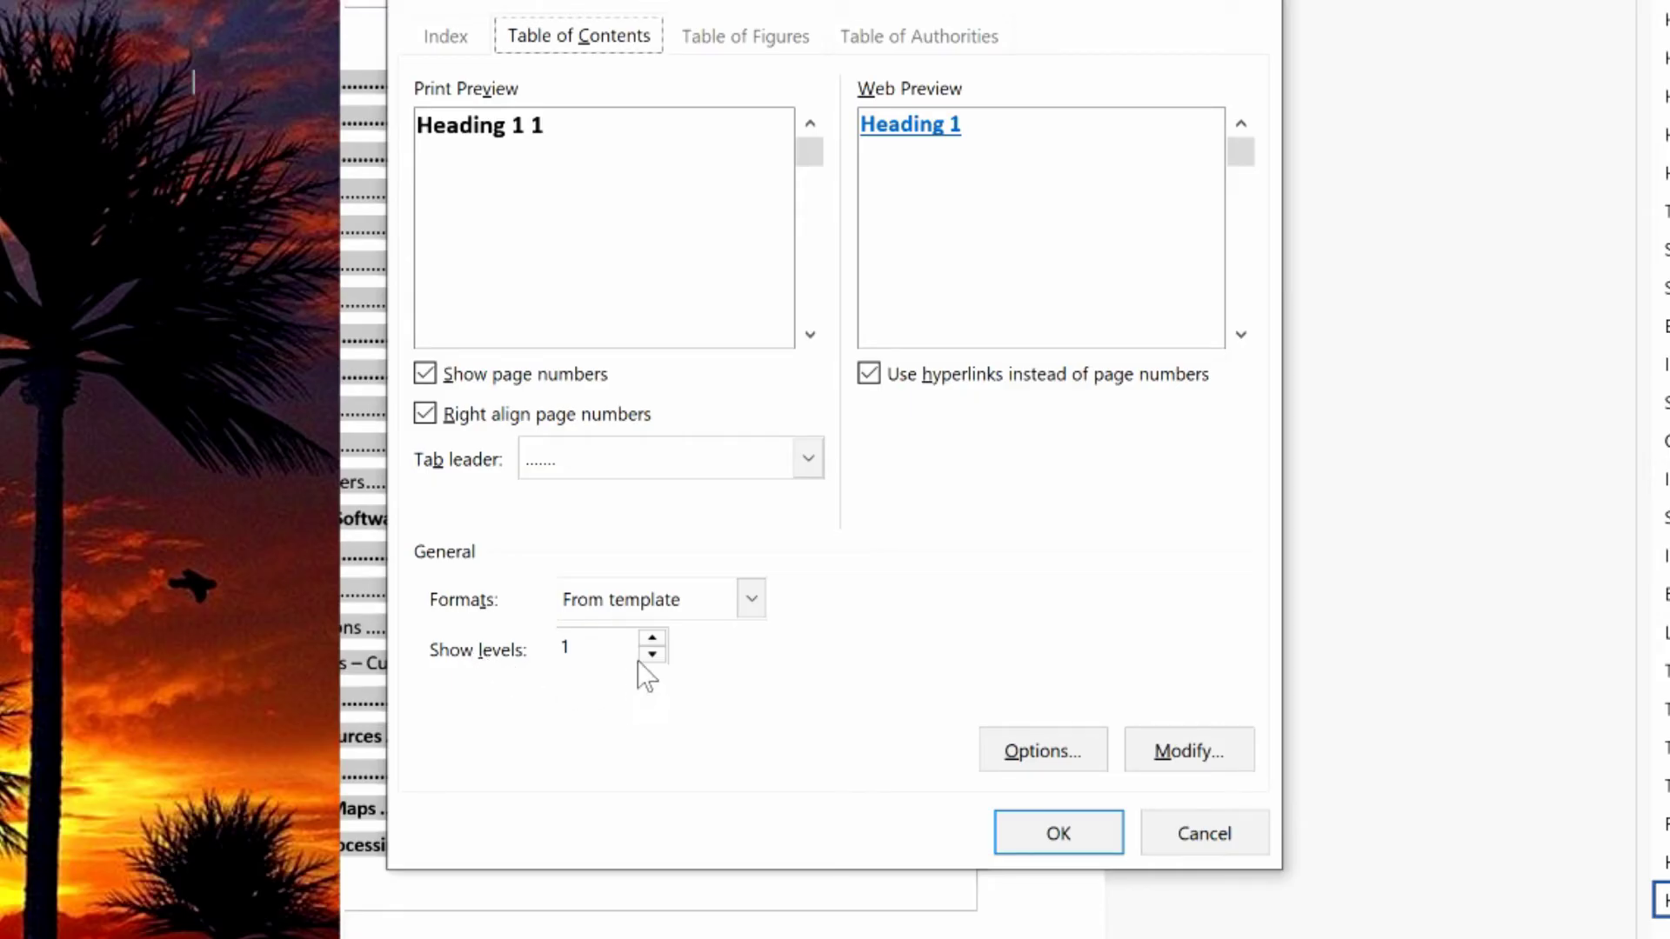
{"action": "left_click", "coordinate": [652, 638]}
{"action": "left_click", "coordinate": [664, 640]}
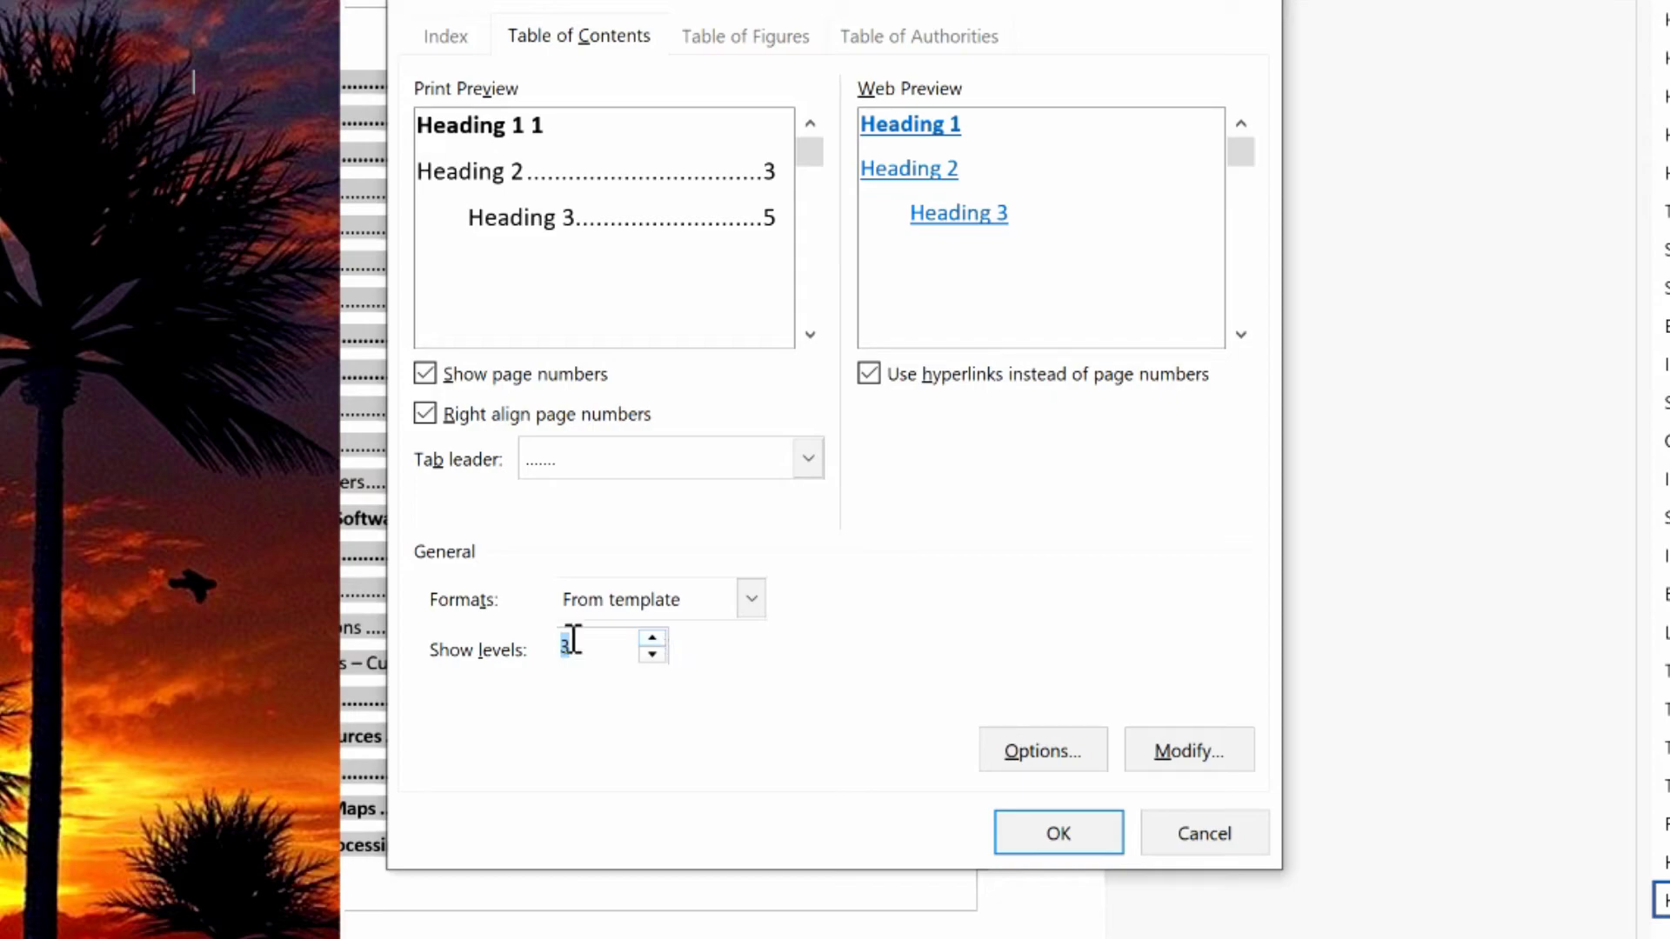
{"action": "left_click", "coordinate": [645, 658]}
{"action": "left_click", "coordinate": [645, 658]}
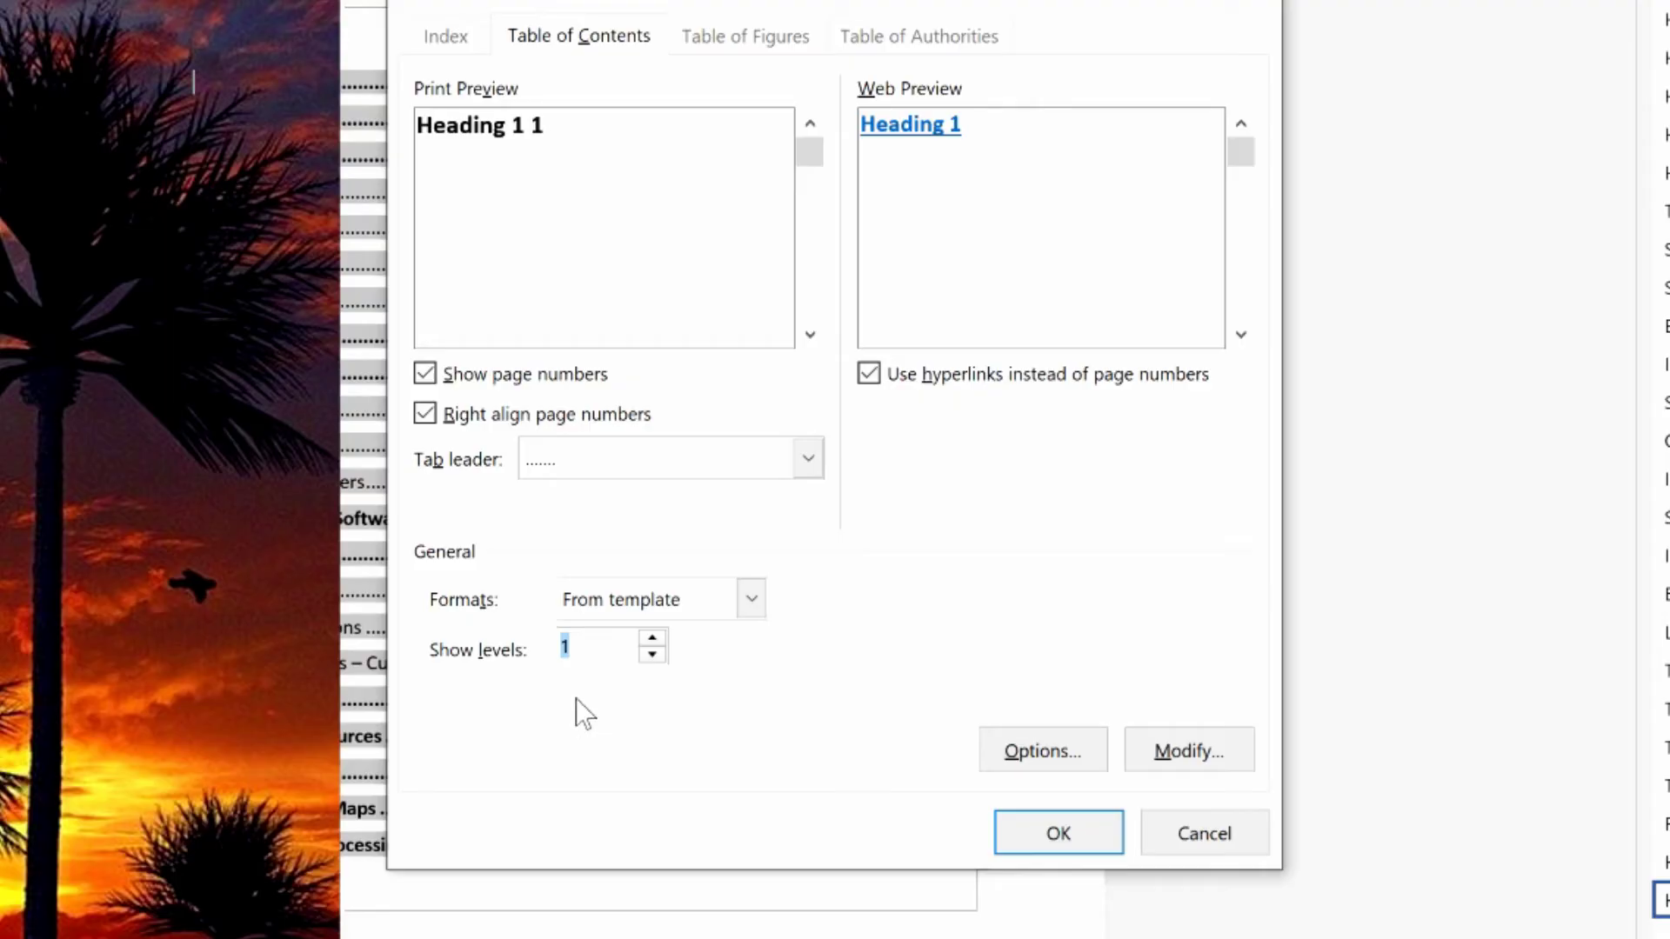
{"action": "left_click", "coordinate": [1196, 753]}
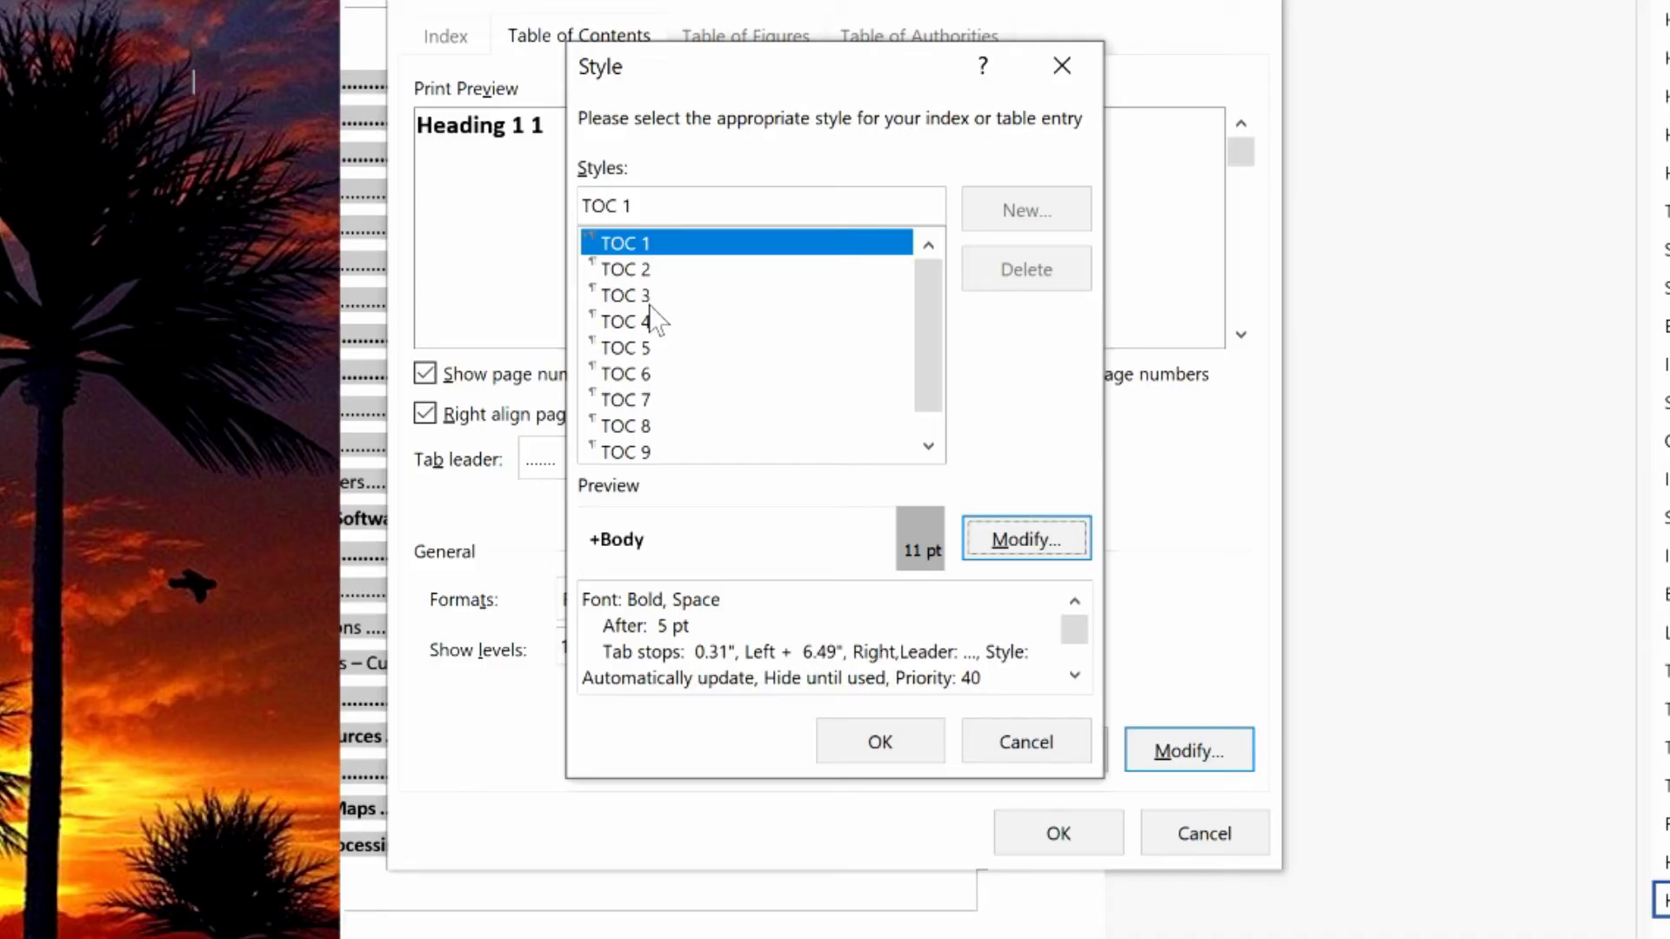
- Set the TOC 1 style's font to Bebas at 14 pt
{"action": "left_click", "coordinate": [1026, 540]}
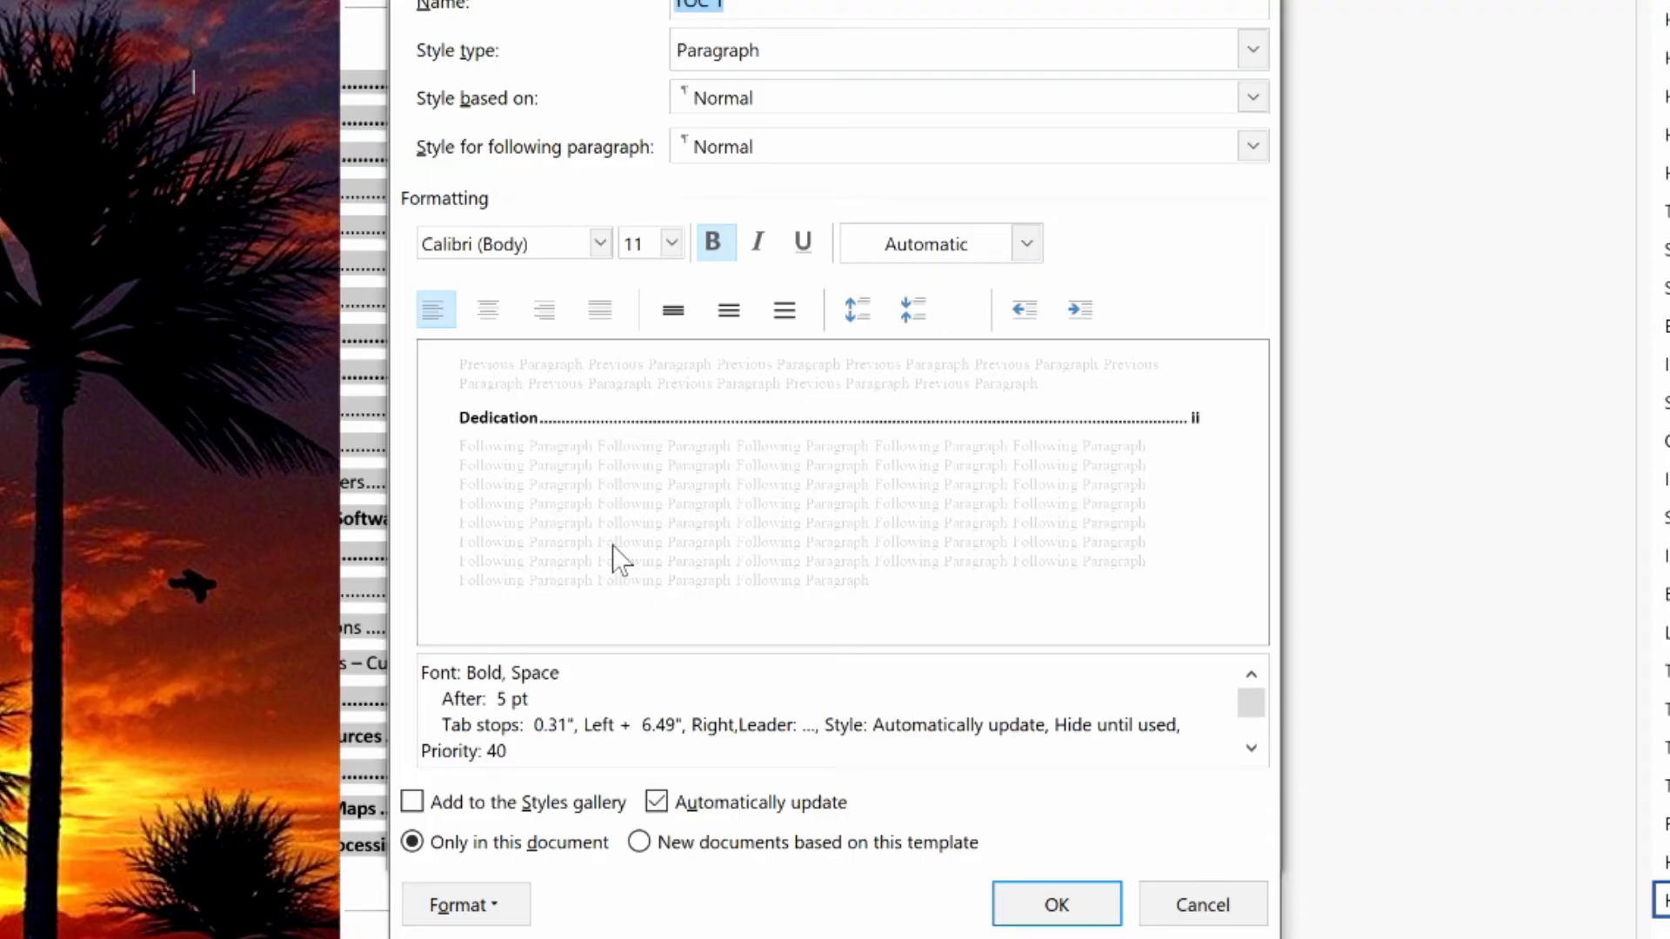
{"action": "left_click", "coordinate": [600, 244]}
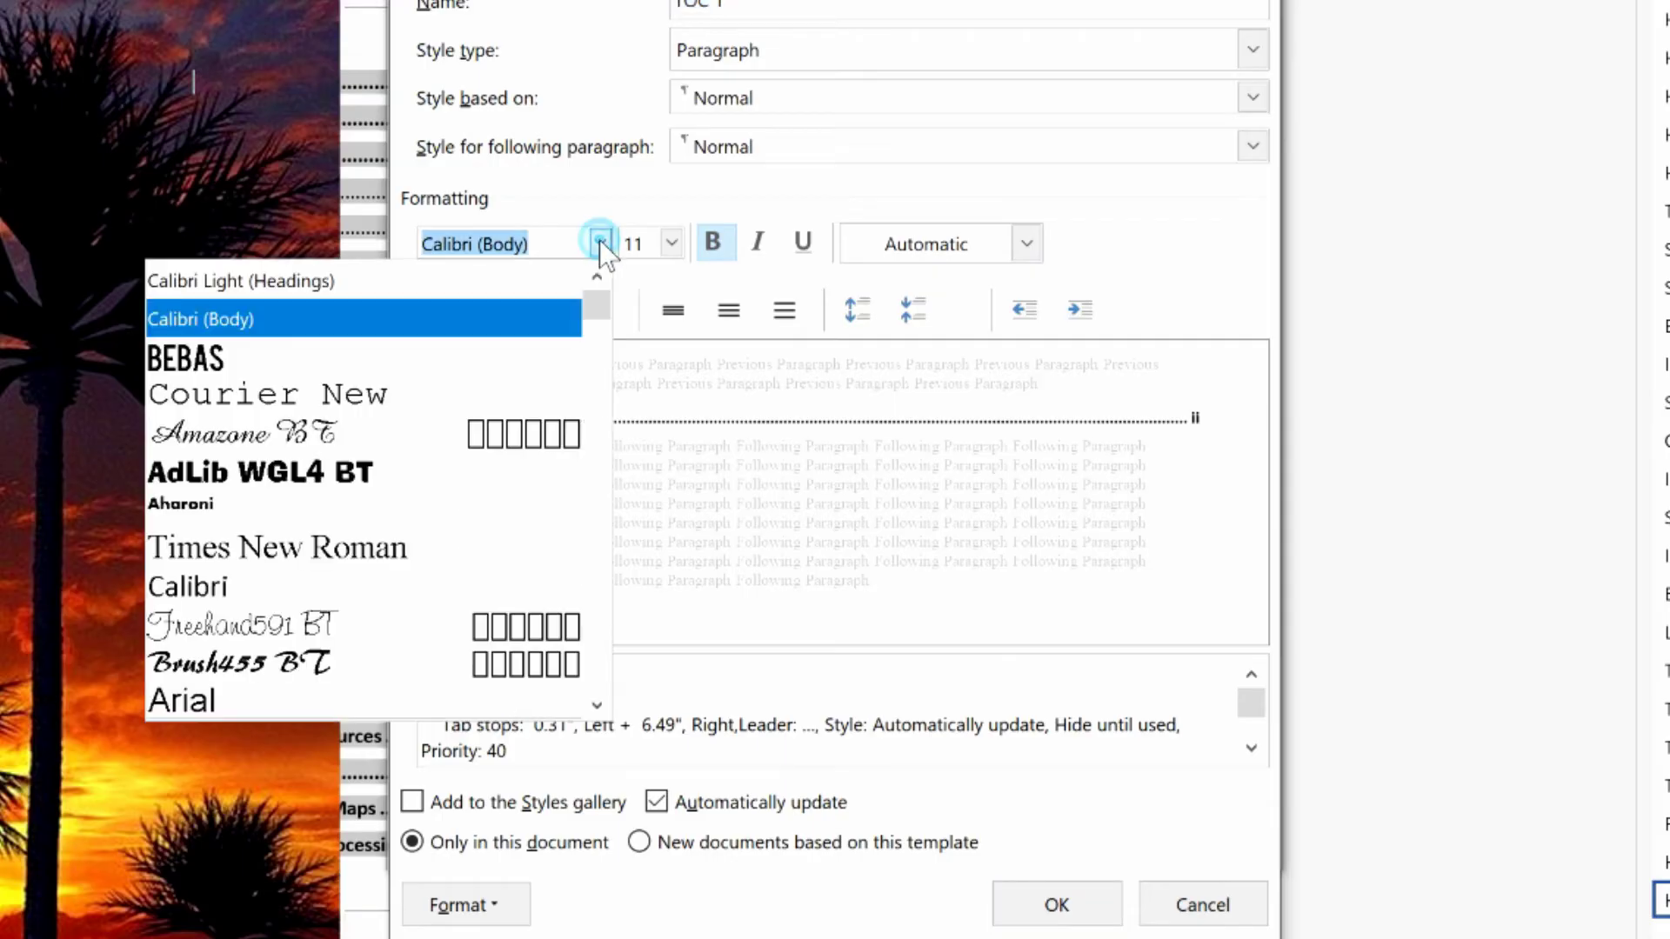
{"action": "left_click", "coordinate": [470, 356]}
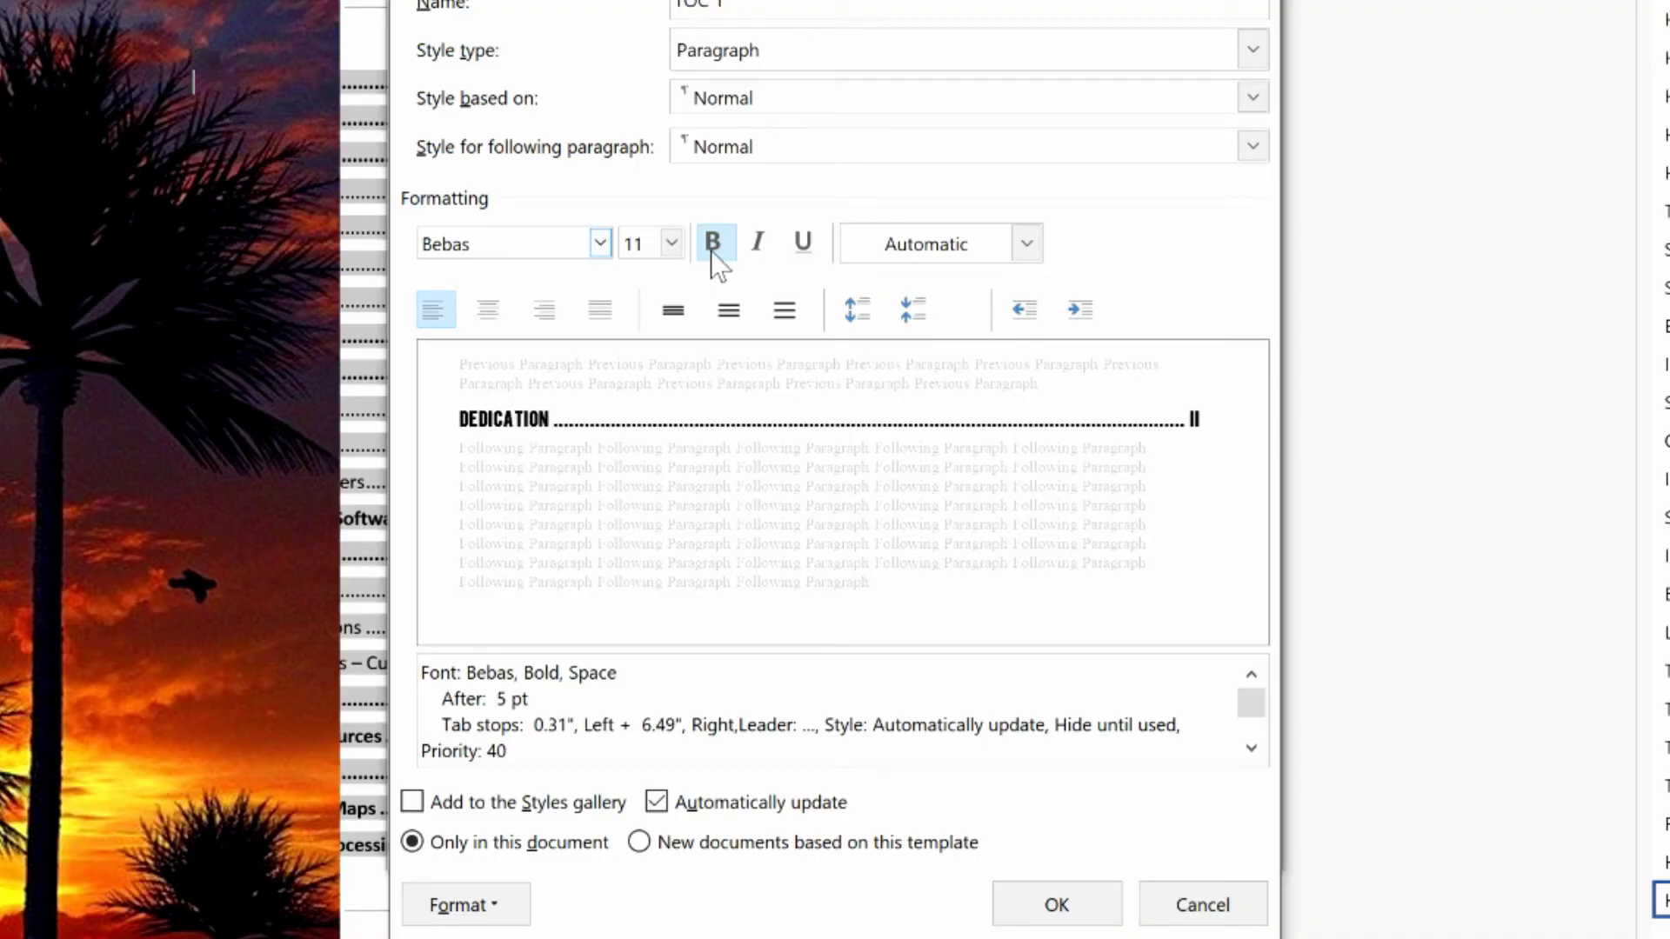
{"action": "left_click", "coordinate": [671, 243]}
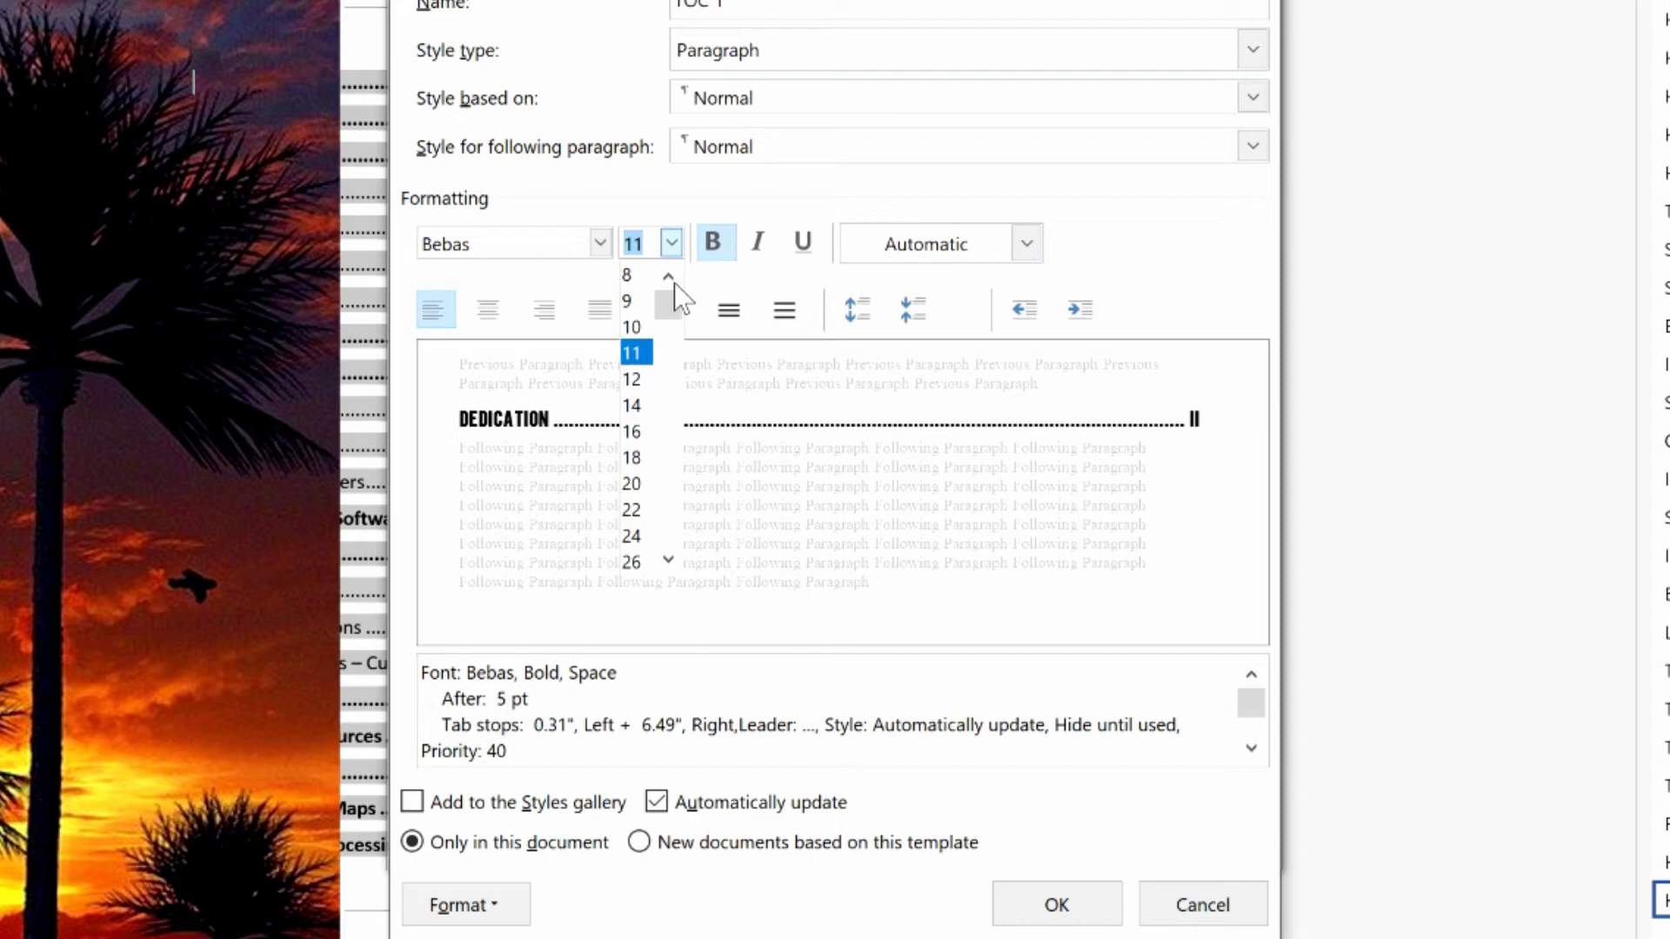
{"action": "left_click", "coordinate": [638, 407]}
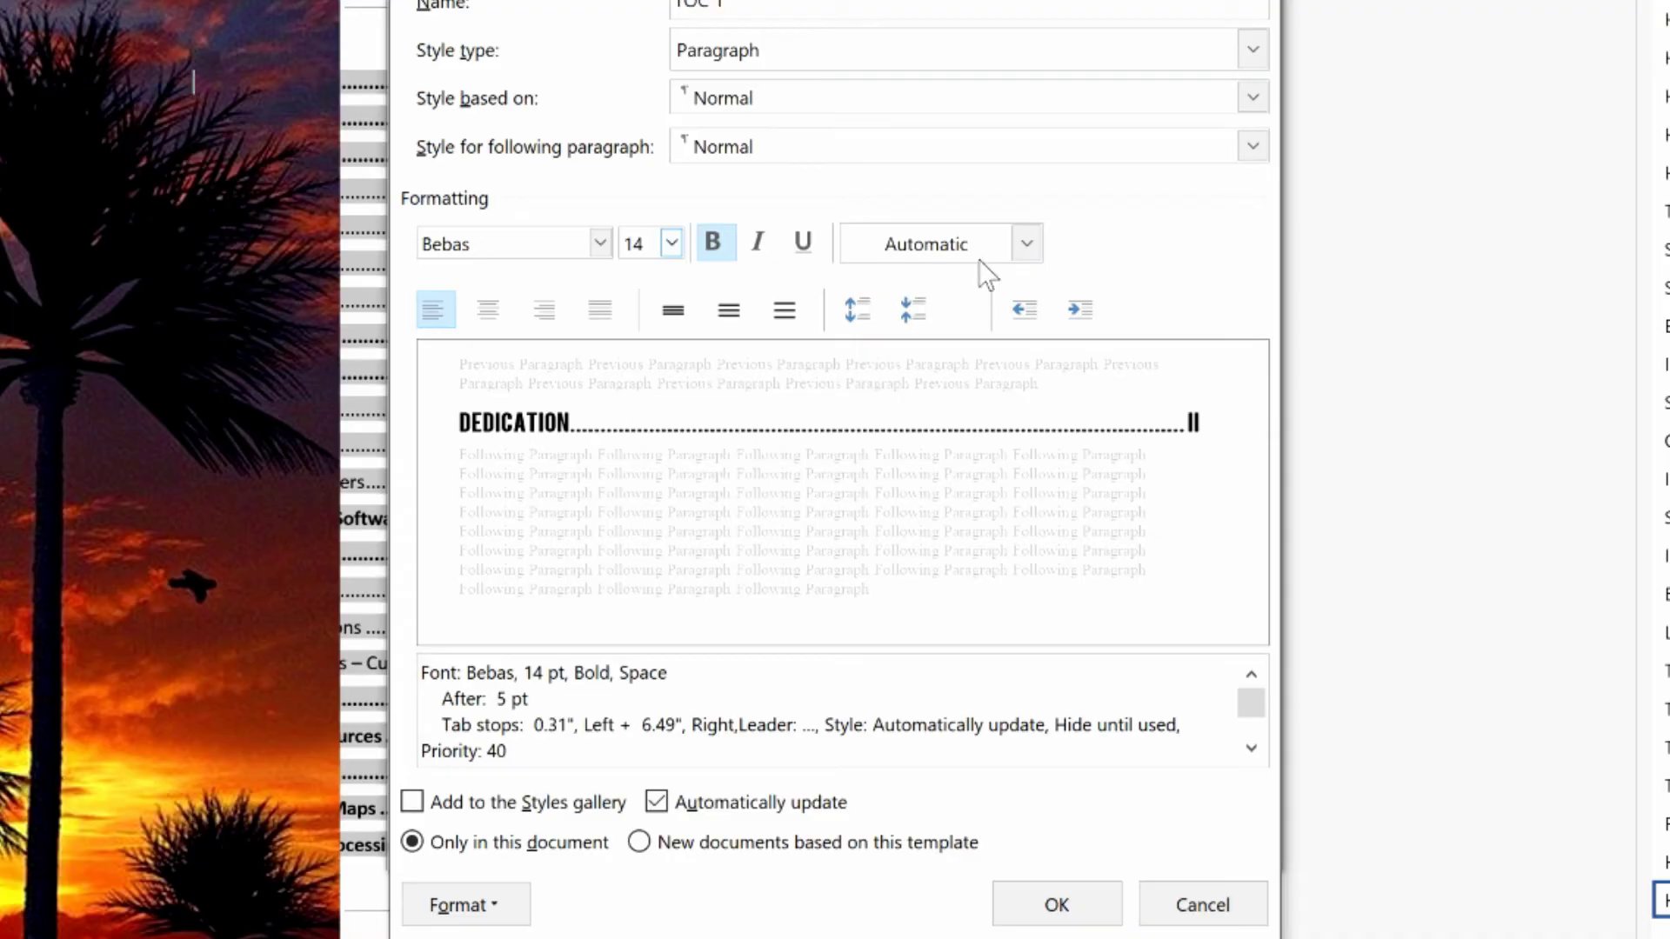
- Give TOC 1 a custom navy font colour, RGB 34/36/98, and save the style
{"action": "left_click", "coordinate": [1026, 245]}
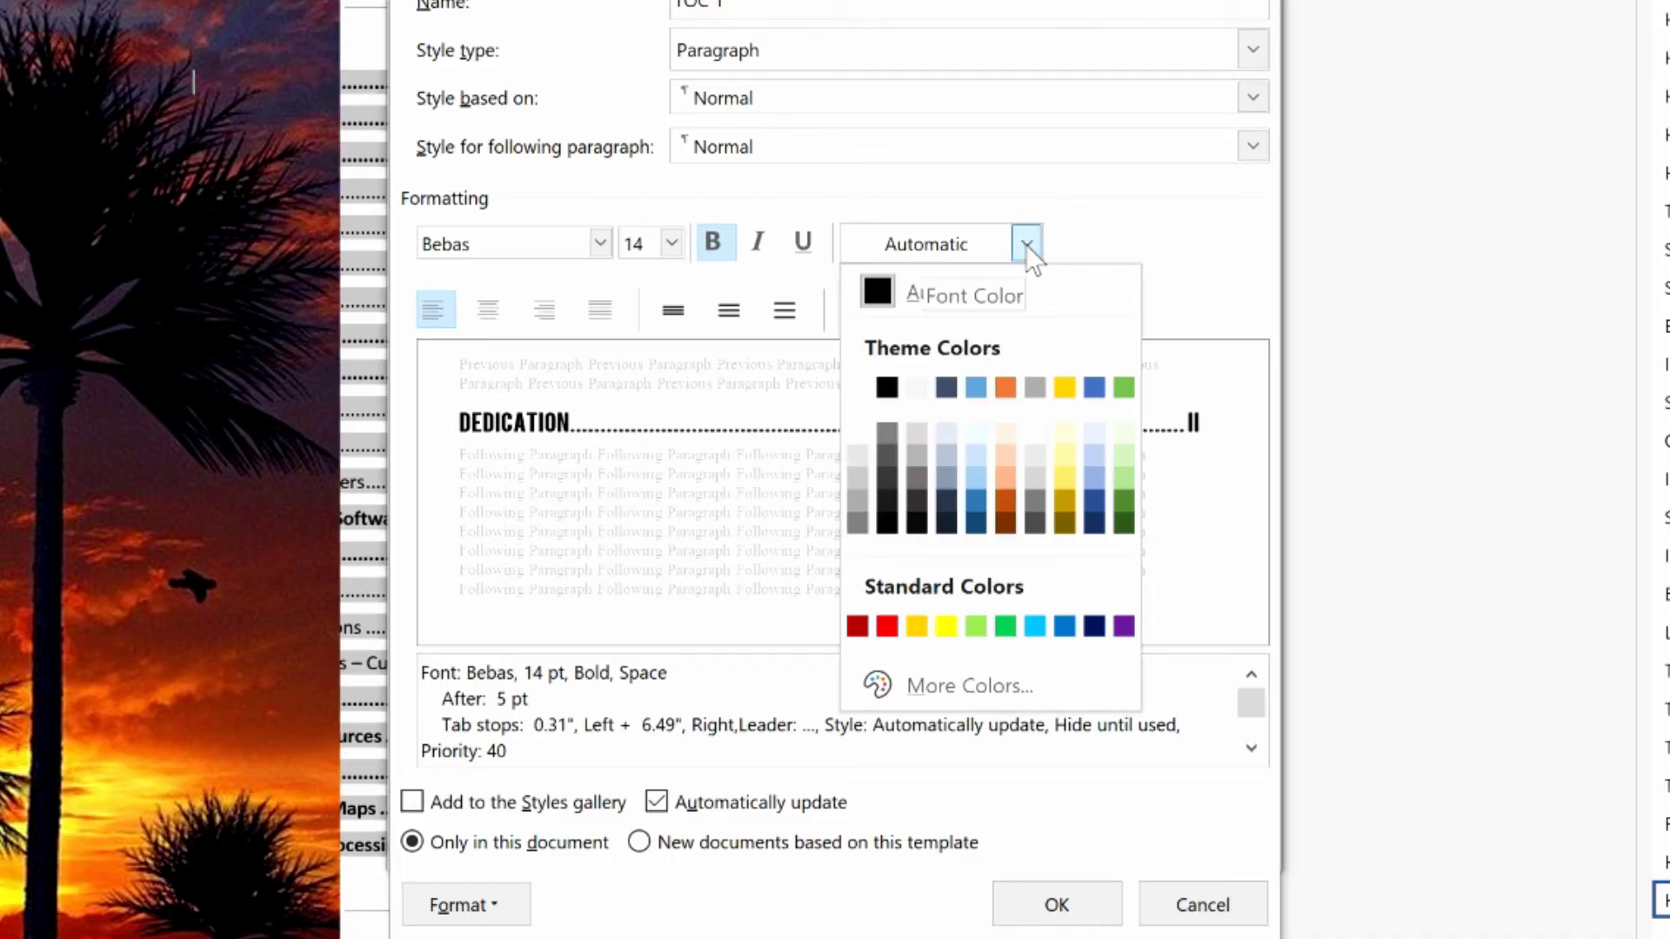
{"action": "left_click", "coordinate": [1095, 523]}
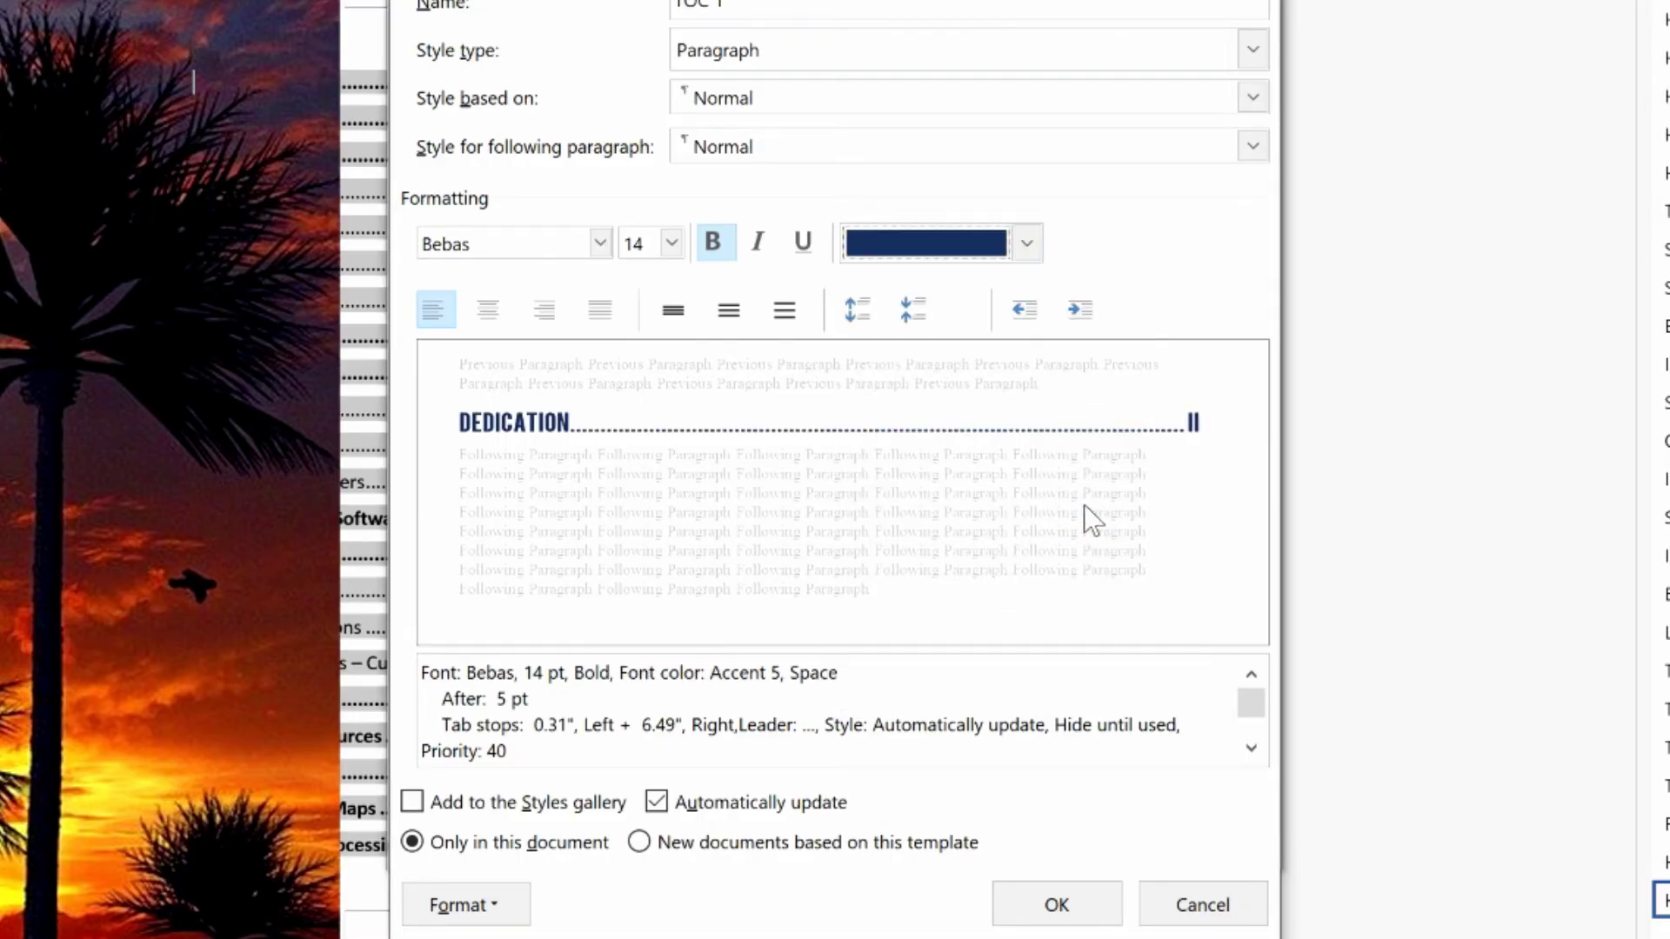
{"action": "left_click", "coordinate": [1024, 244]}
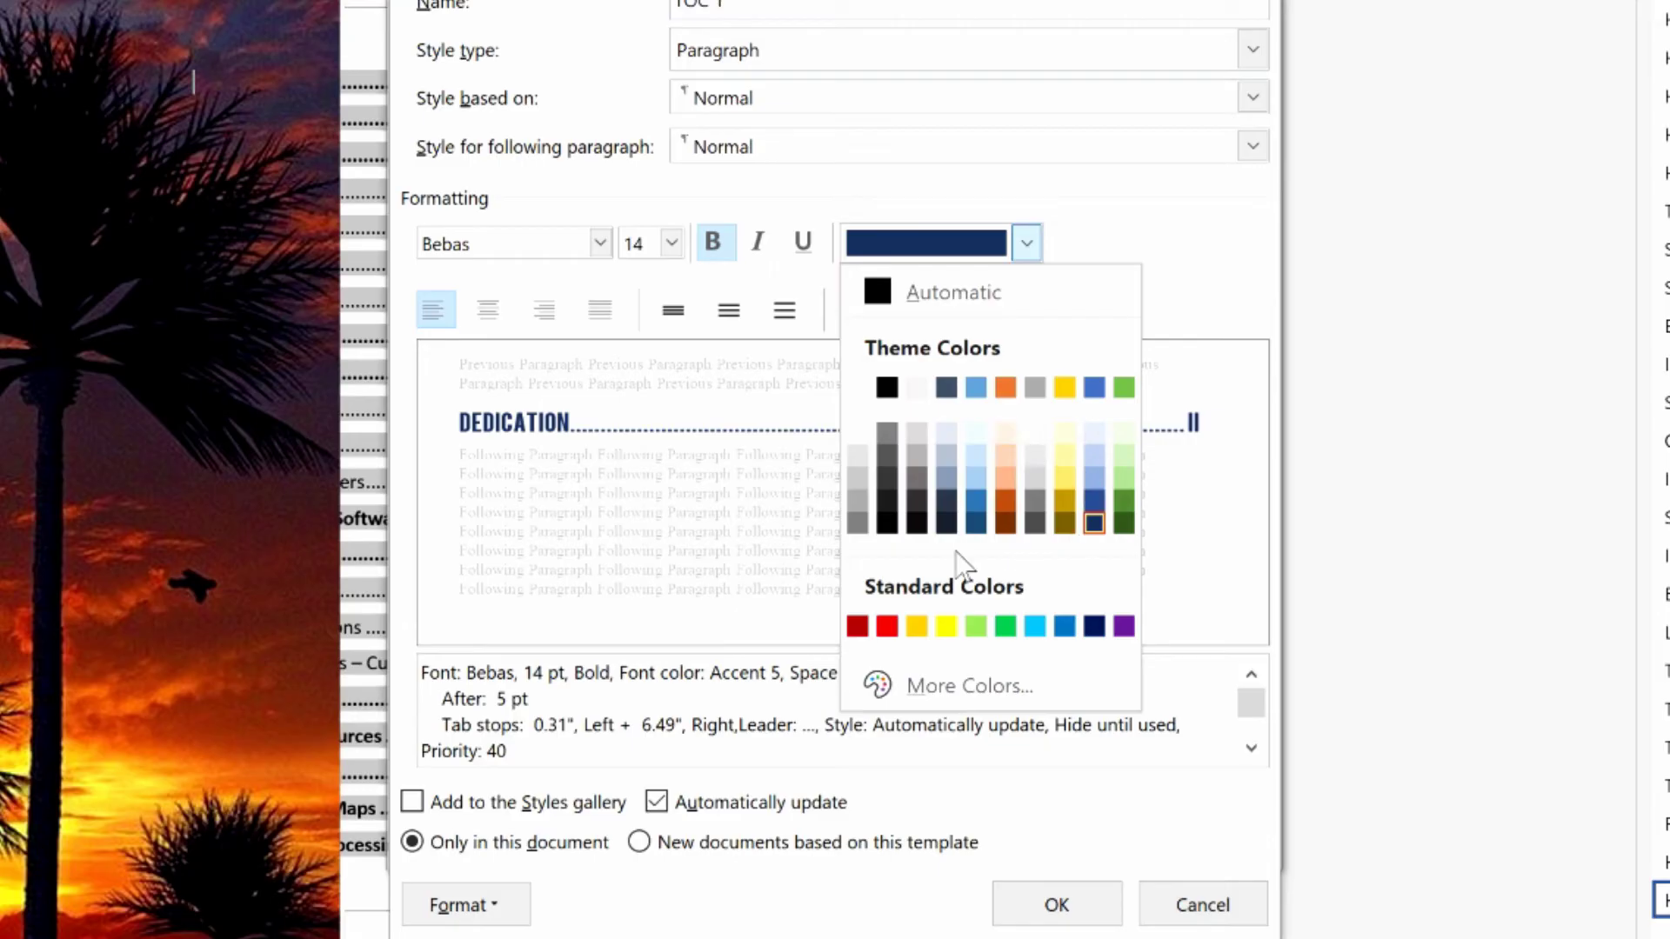
{"action": "left_click", "coordinate": [969, 683]}
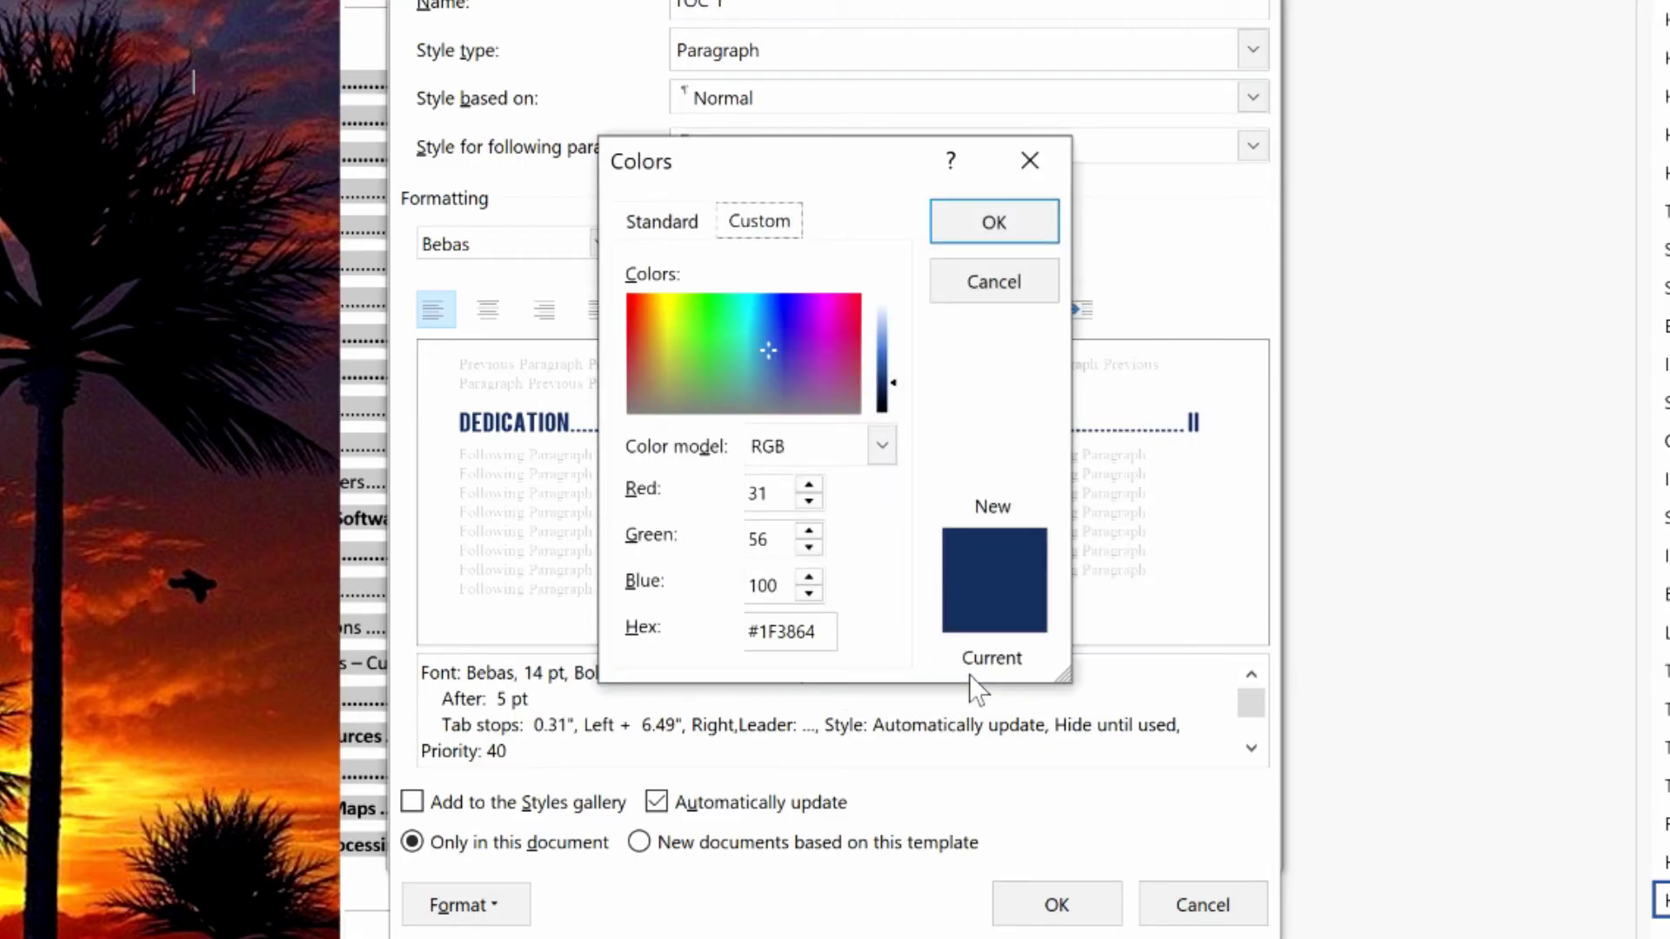
{"action": "left_click", "coordinate": [781, 352]}
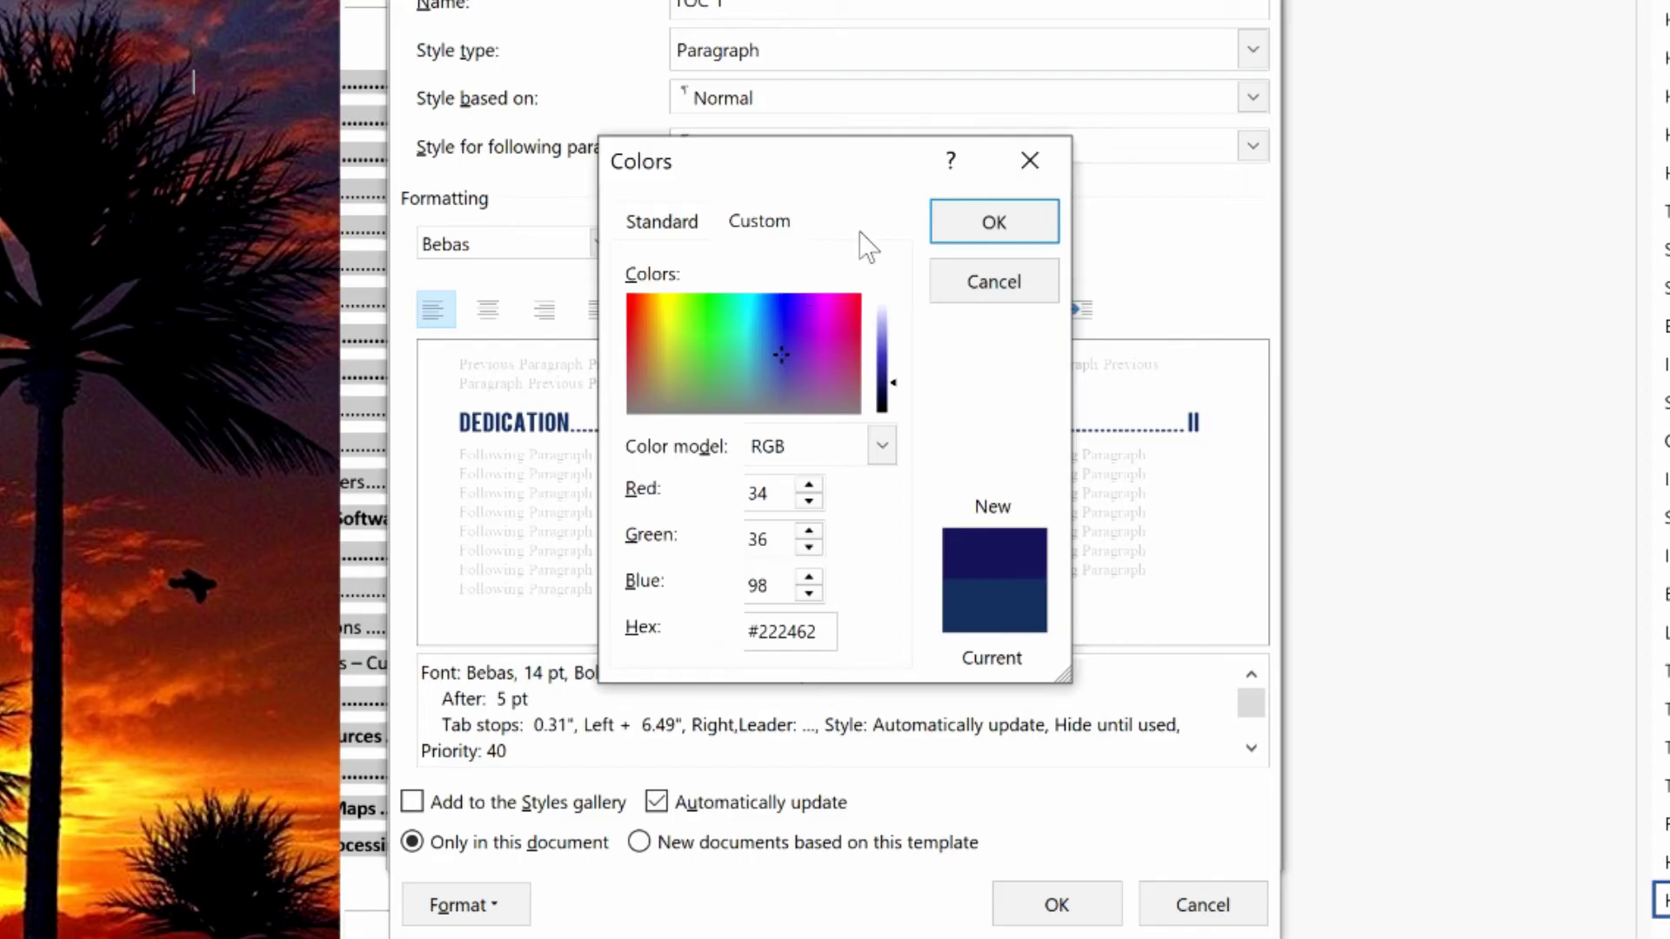
{"action": "left_click", "coordinate": [996, 222]}
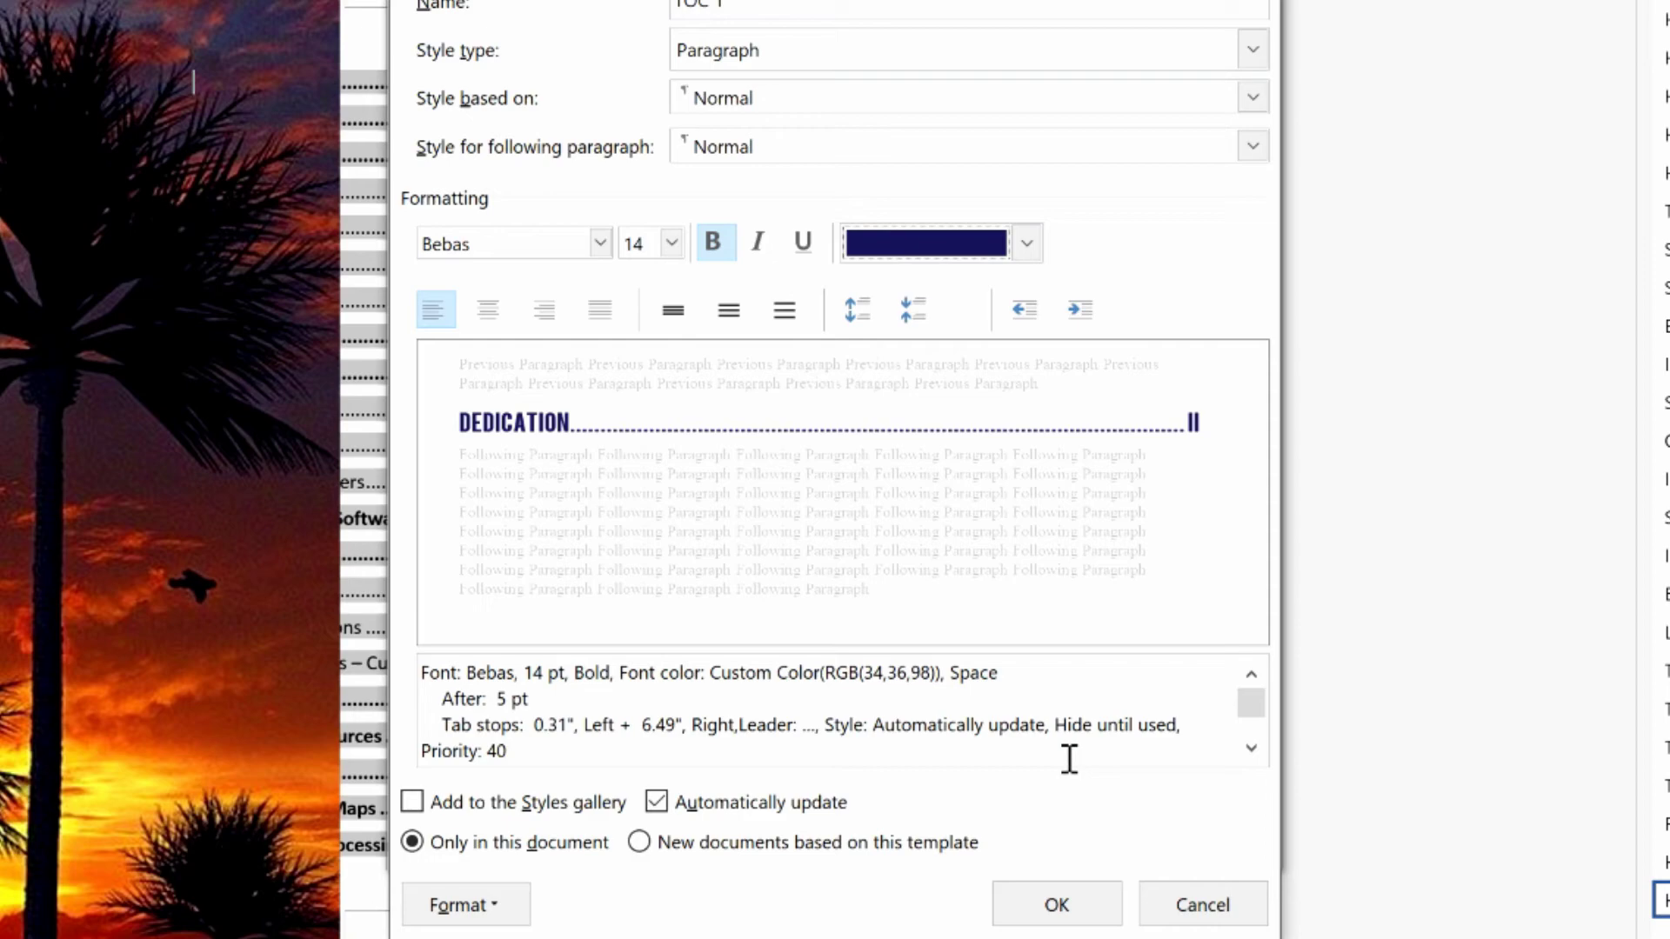
{"action": "left_click", "coordinate": [1063, 897]}
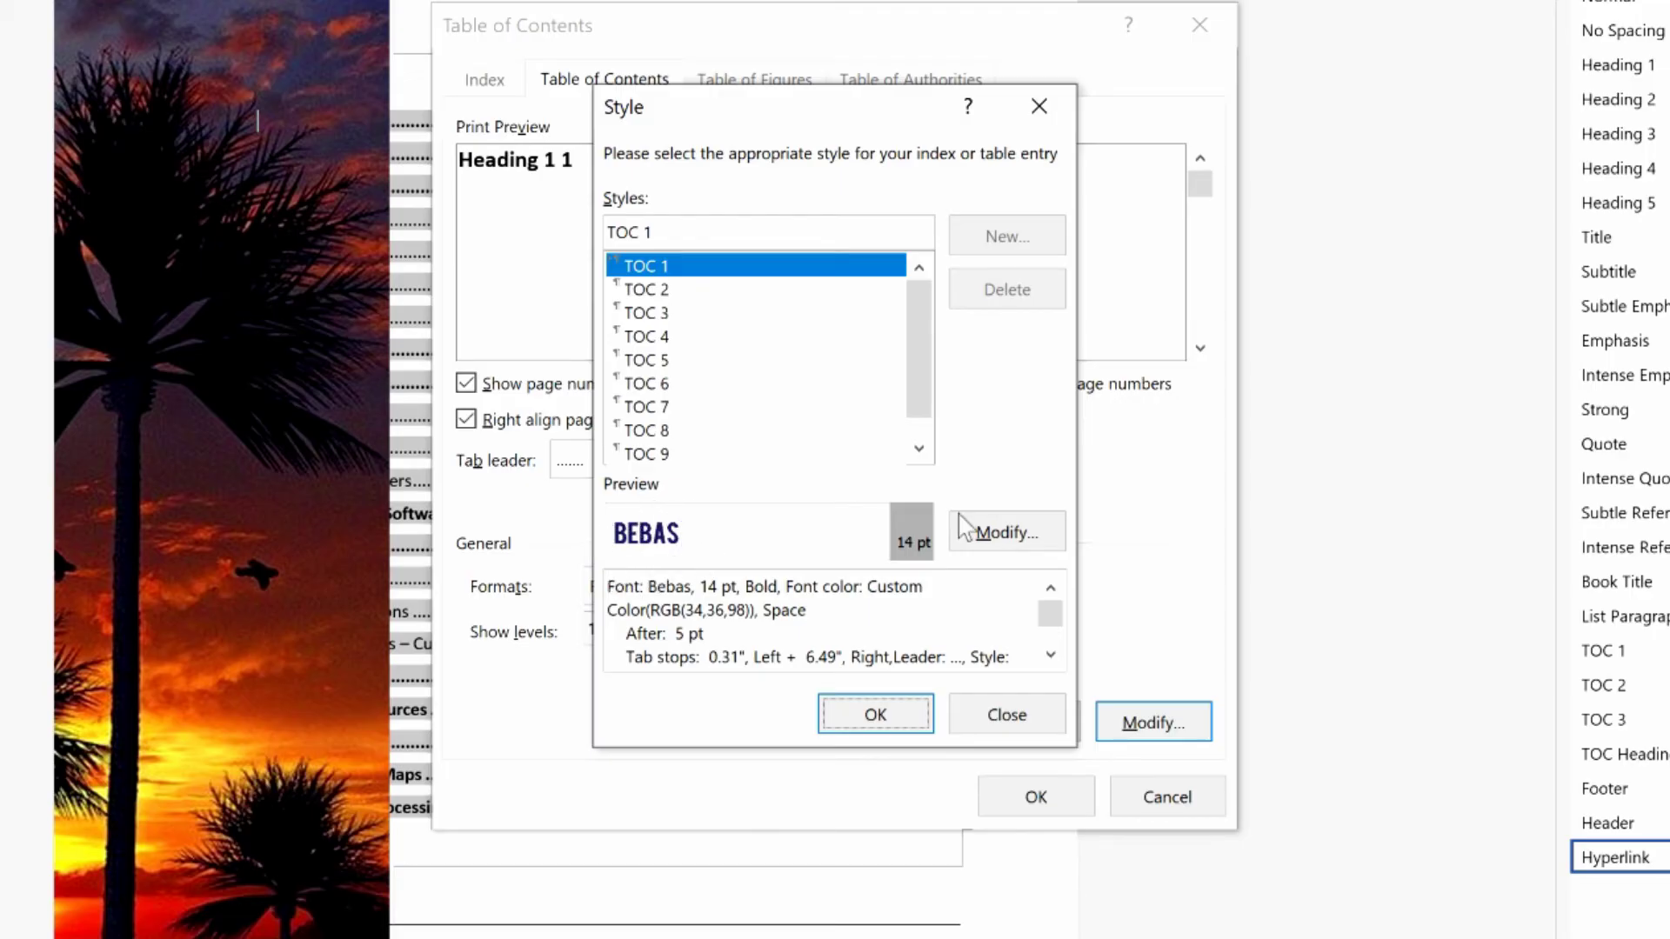
{"action": "left_click", "coordinate": [1009, 532]}
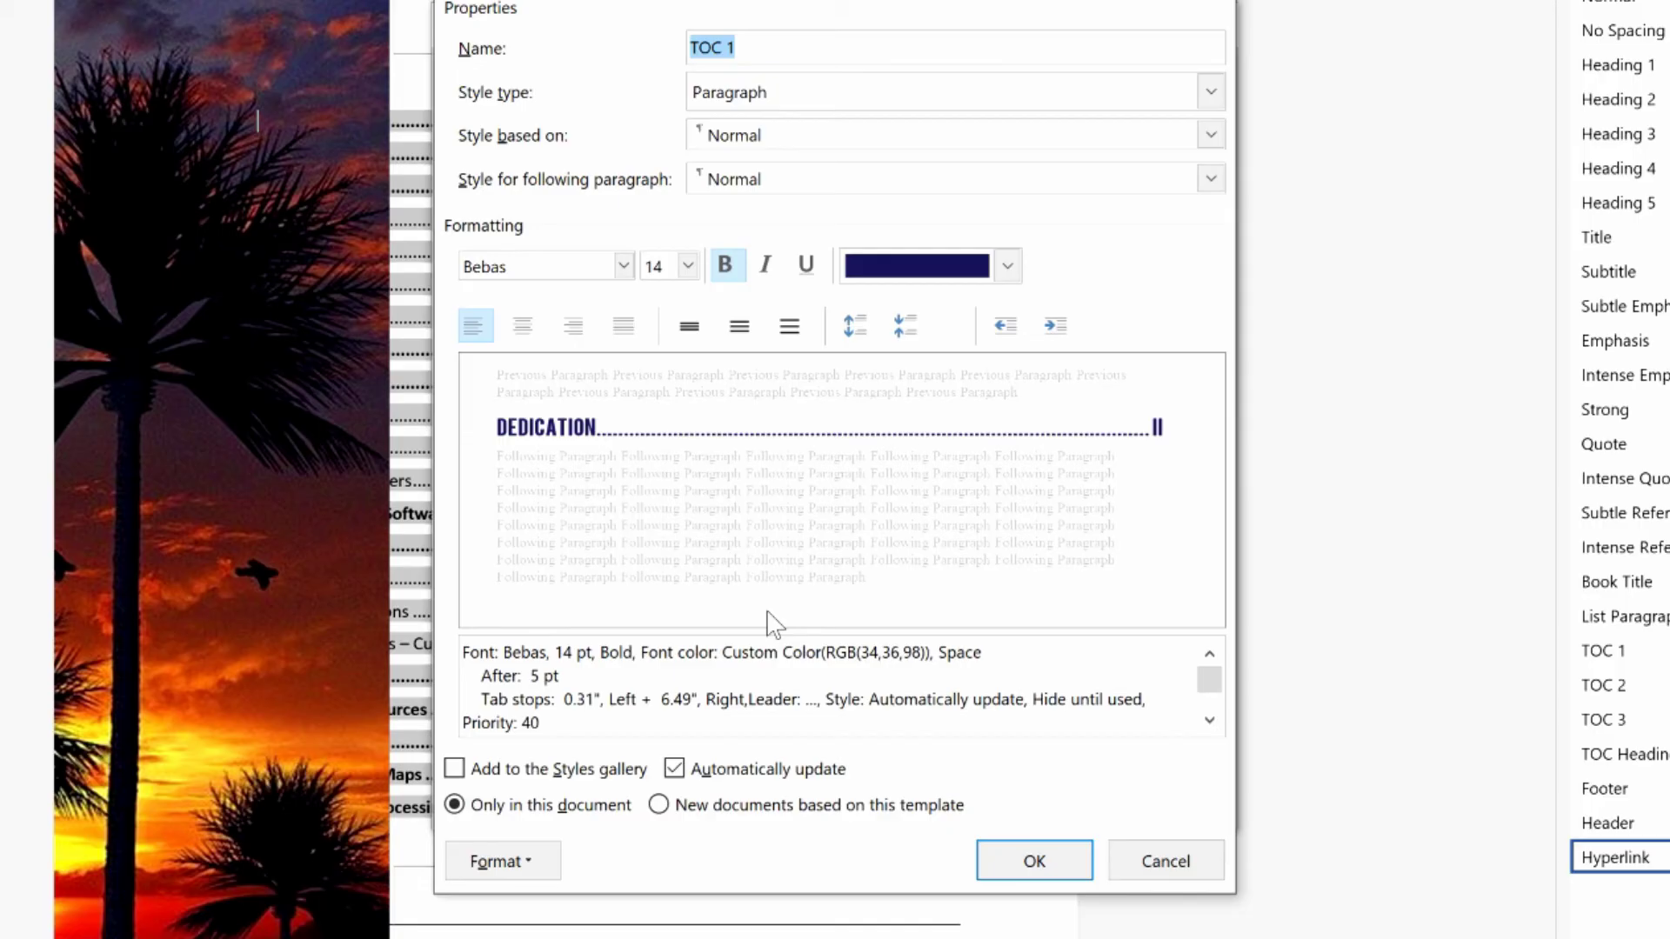
- Set the TOC 1 paragraph left indentation to 2.5 inches
{"action": "left_click", "coordinate": [527, 865]}
{"action": "left_click", "coordinate": [502, 931]}
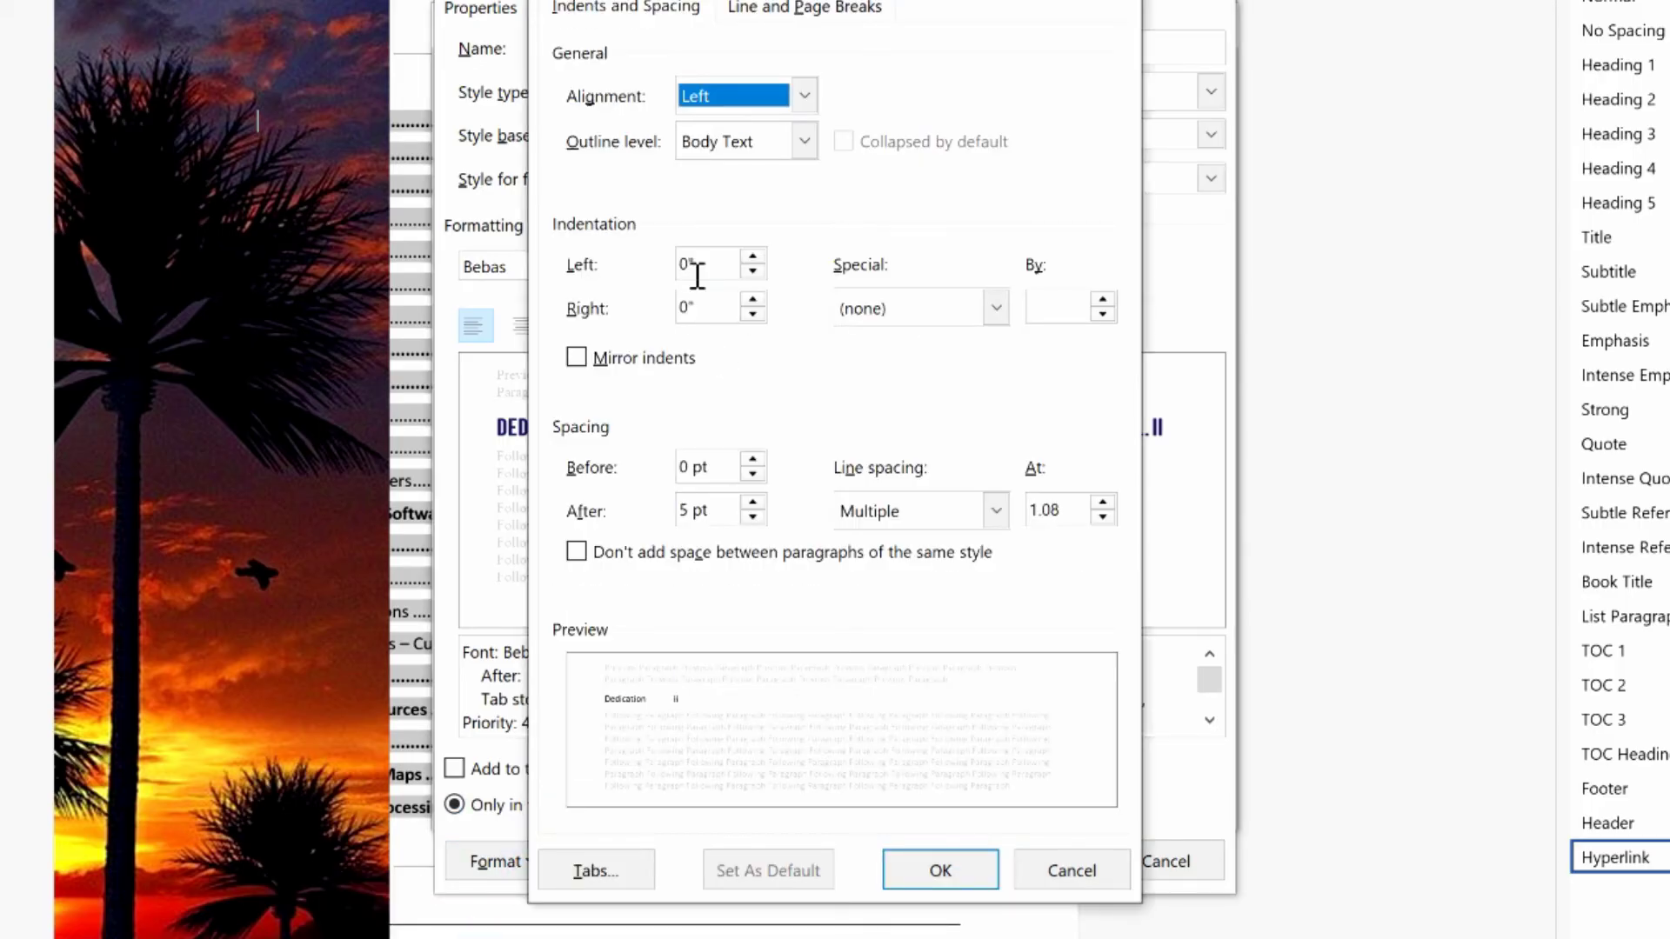
{"action": "left_click_drag", "start_coordinate": [686, 264], "coordinate": [664, 264]}
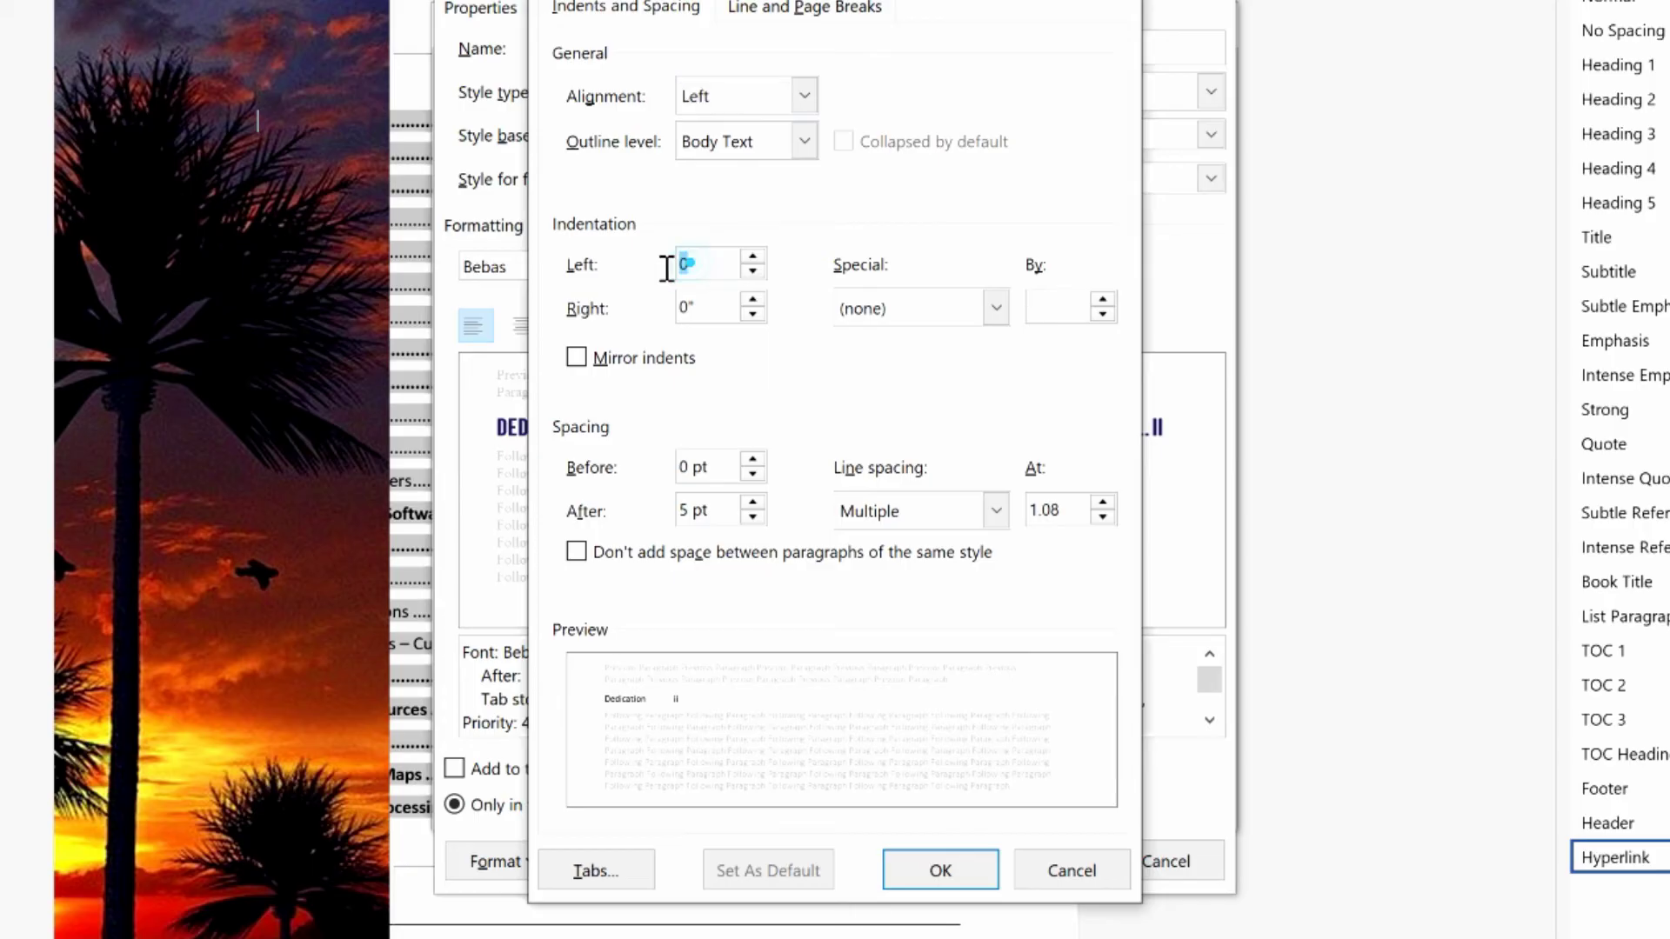
{"action": "type", "text": "2.5"}
{"action": "left_click", "coordinate": [940, 870]}
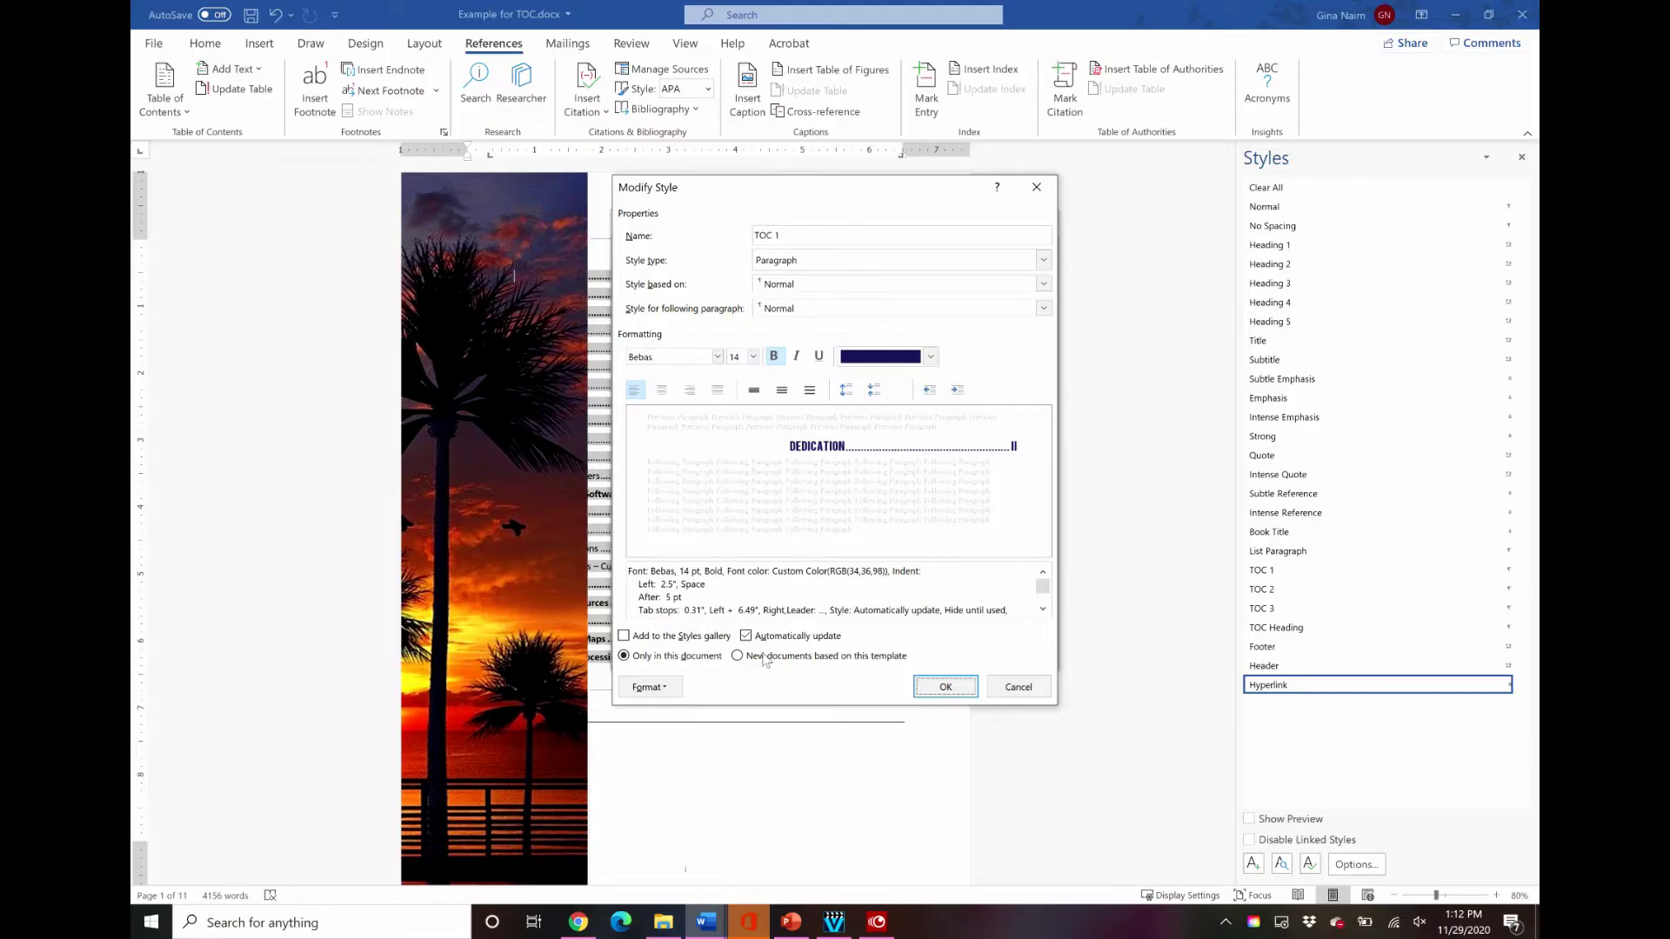
- Confirm the style and TOC dialogs, replacing the table of contents with the navy Bebas version
{"action": "left_click", "coordinate": [946, 688]}
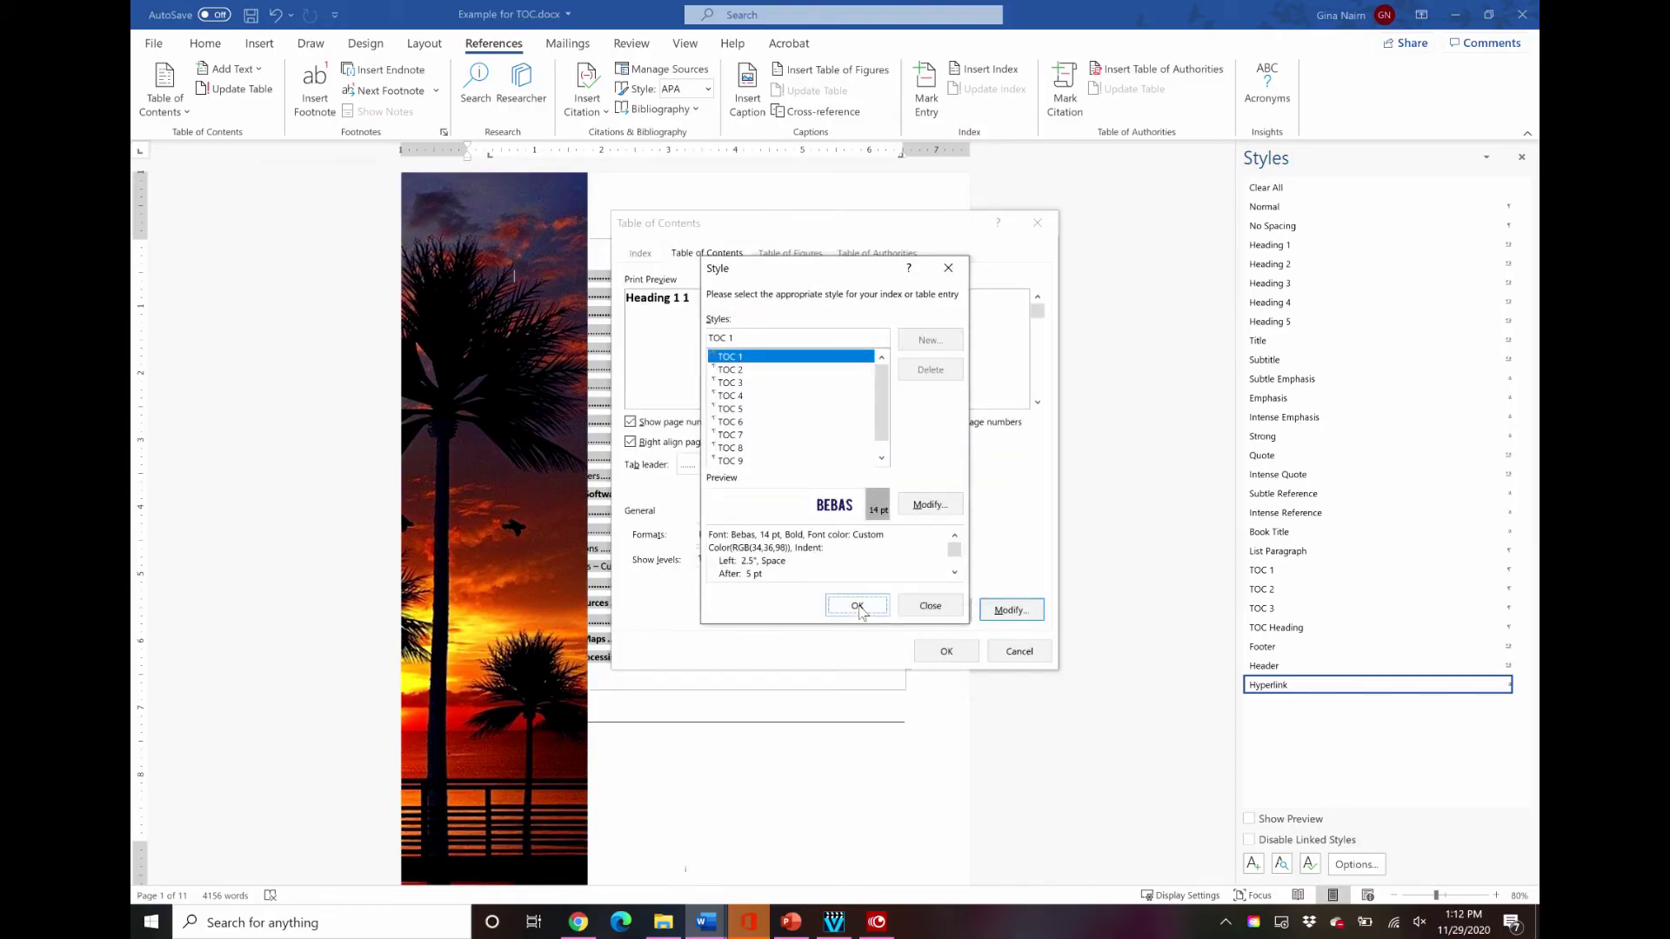
{"action": "left_click", "coordinate": [857, 606]}
{"action": "left_click", "coordinate": [944, 652]}
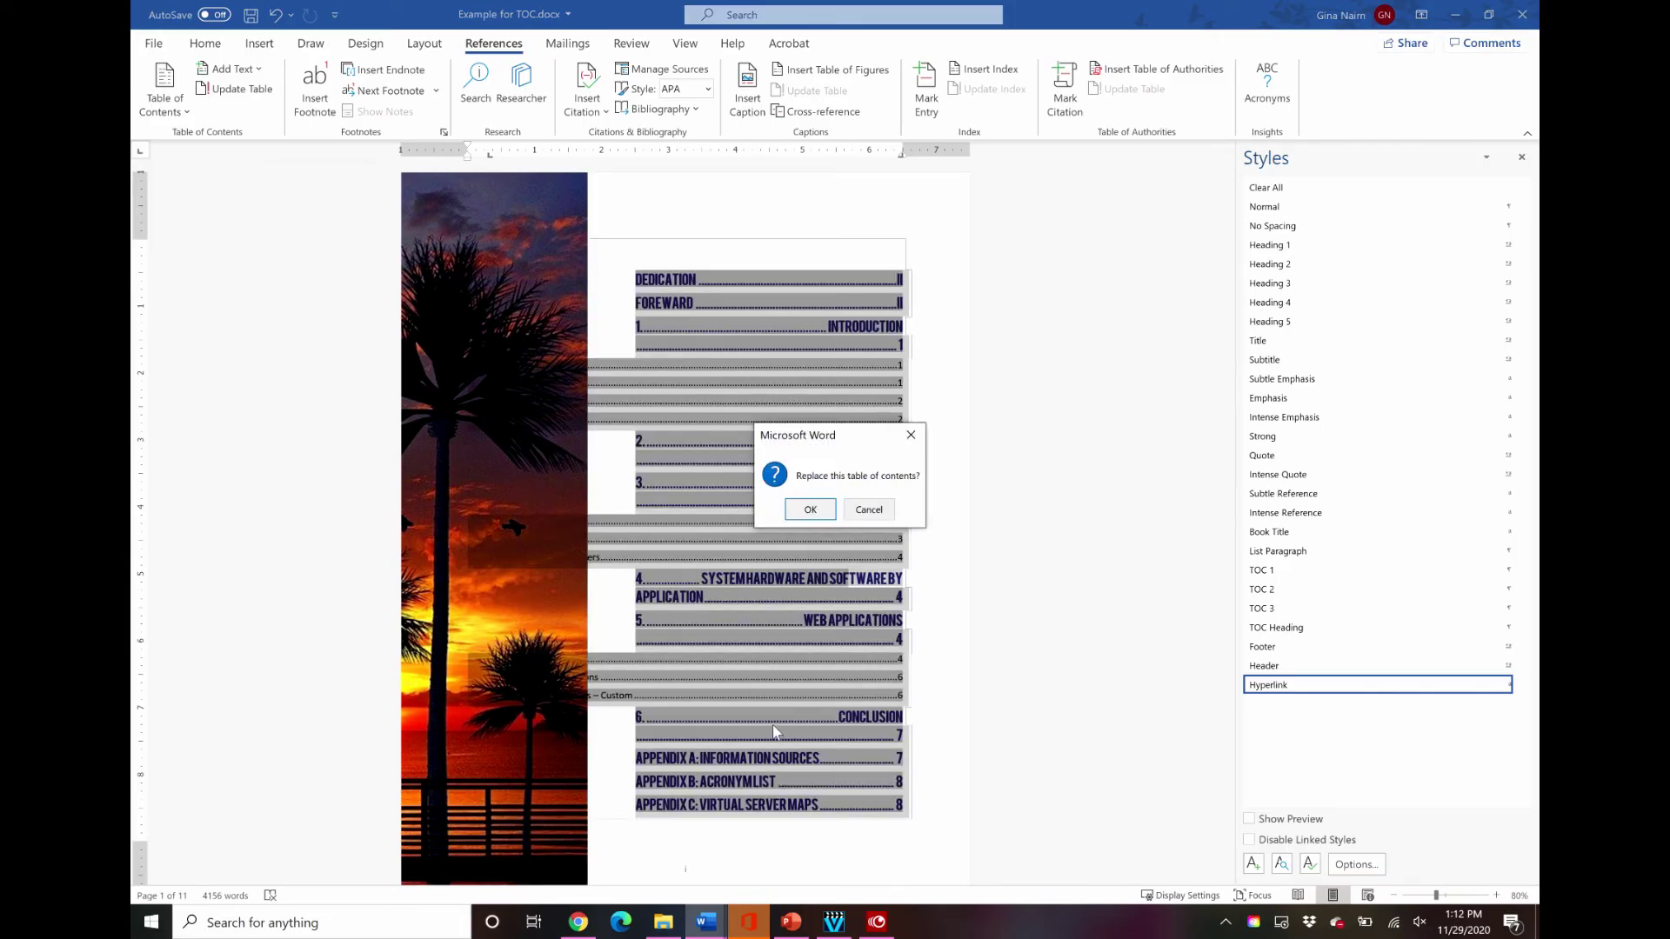
{"action": "left_click", "coordinate": [807, 513]}
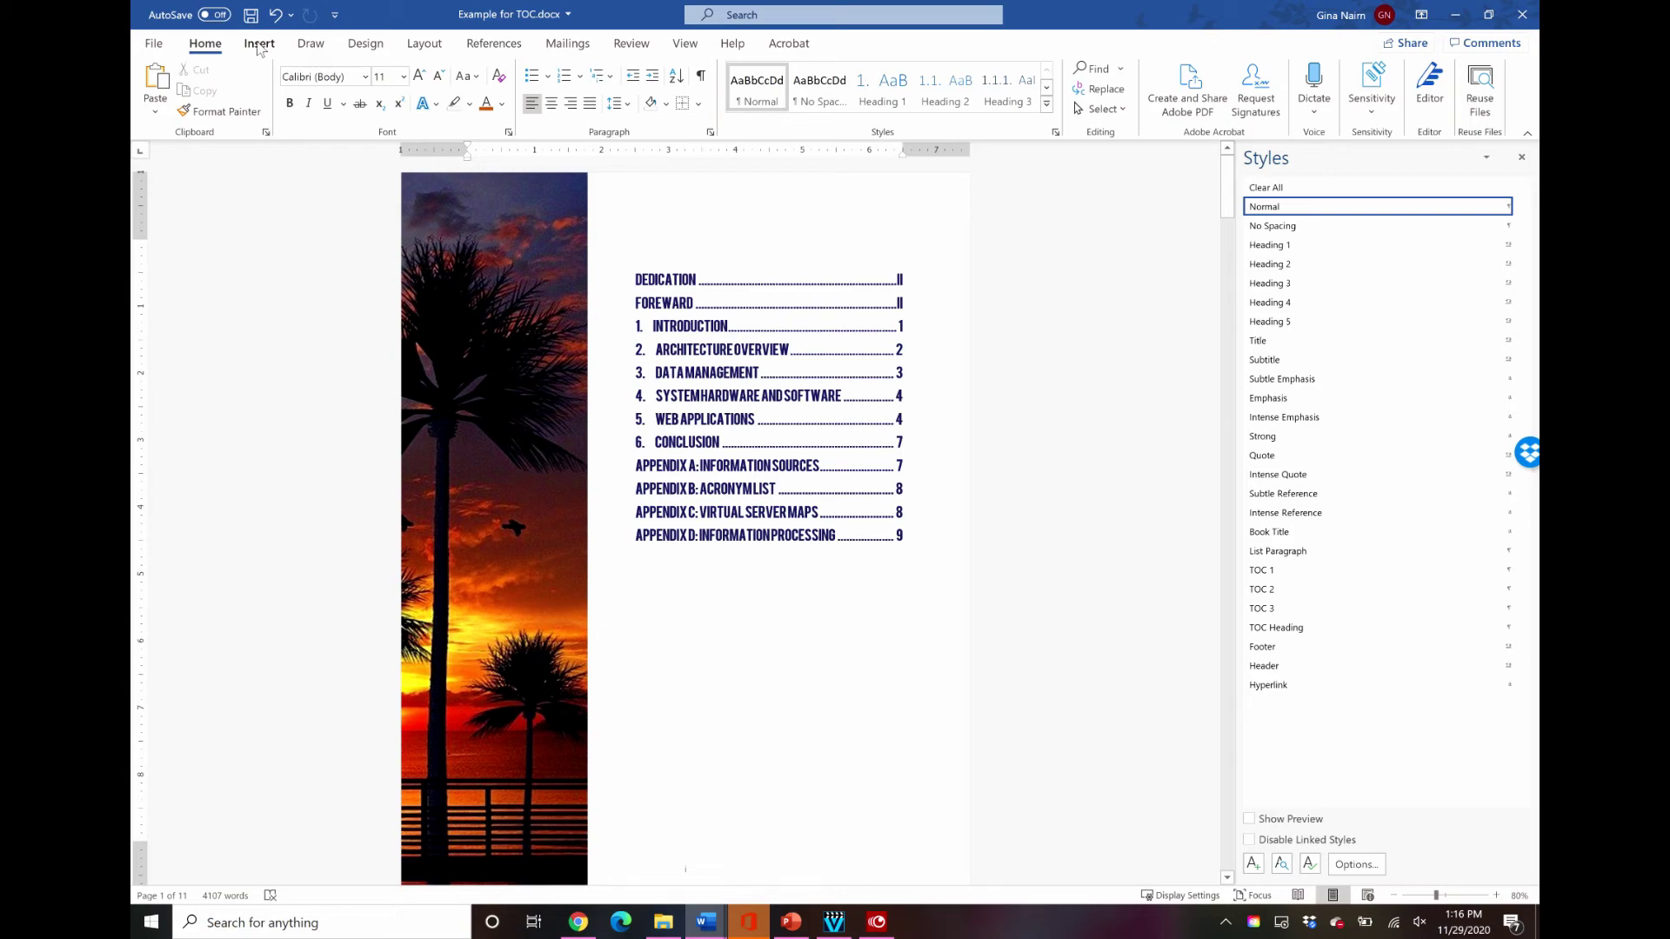
- Insert a Simple Text Box set In Front of Text, replacing its placeholder with CONTENTS
{"action": "left_click", "coordinate": [258, 46]}
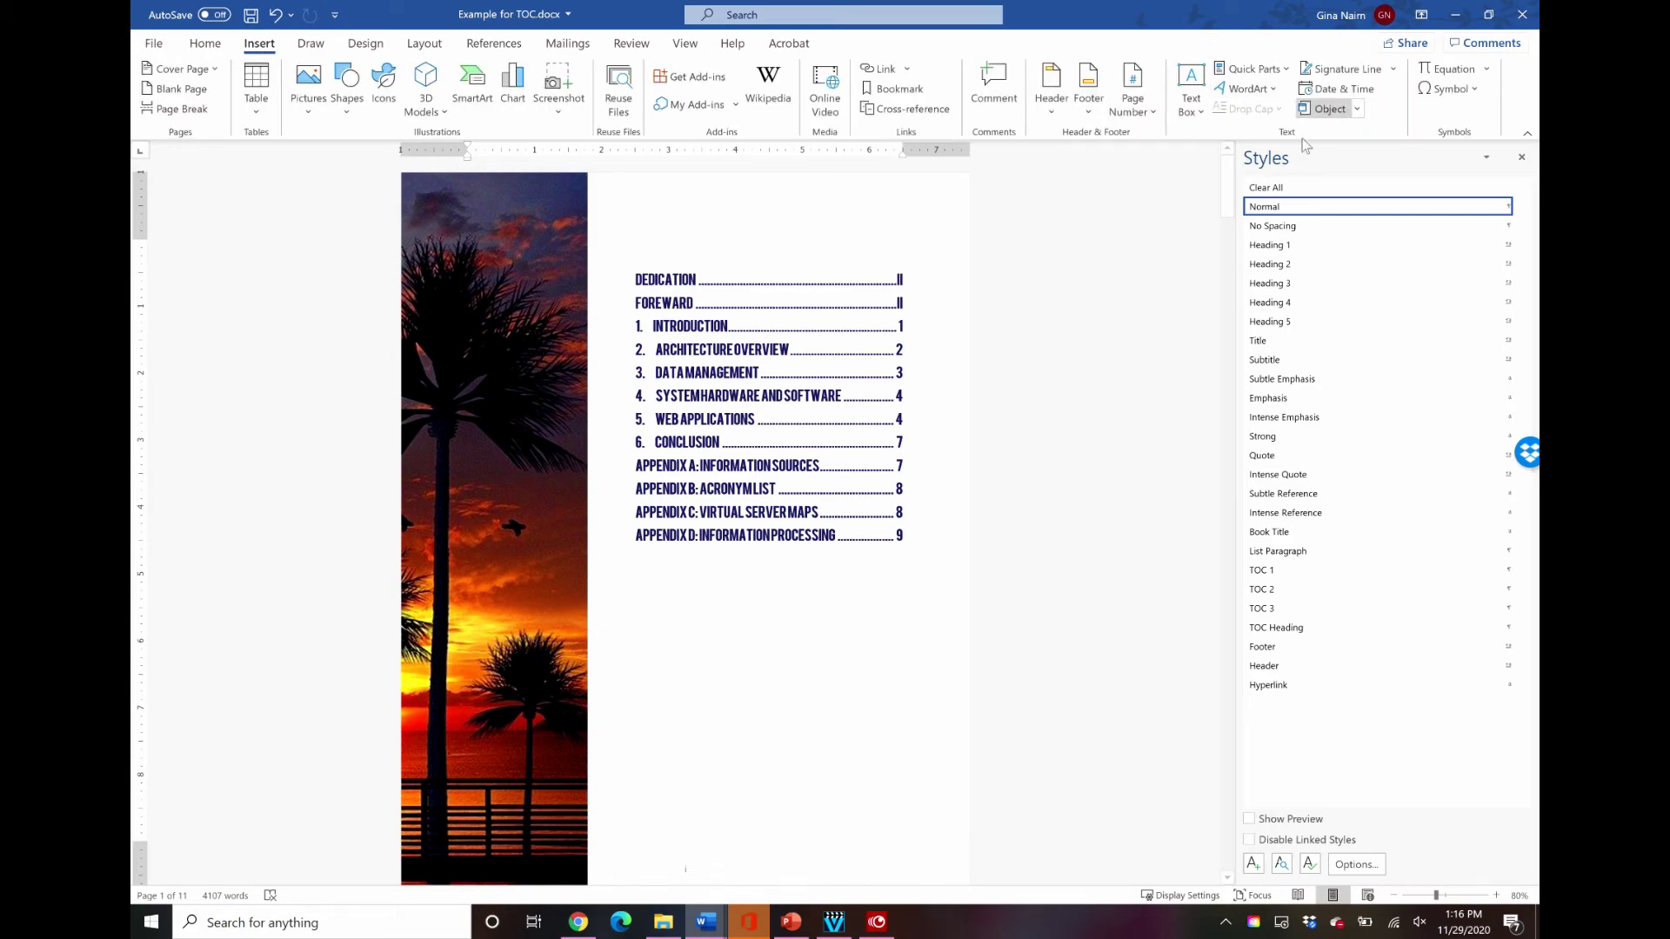
{"action": "left_click", "coordinate": [1191, 90]}
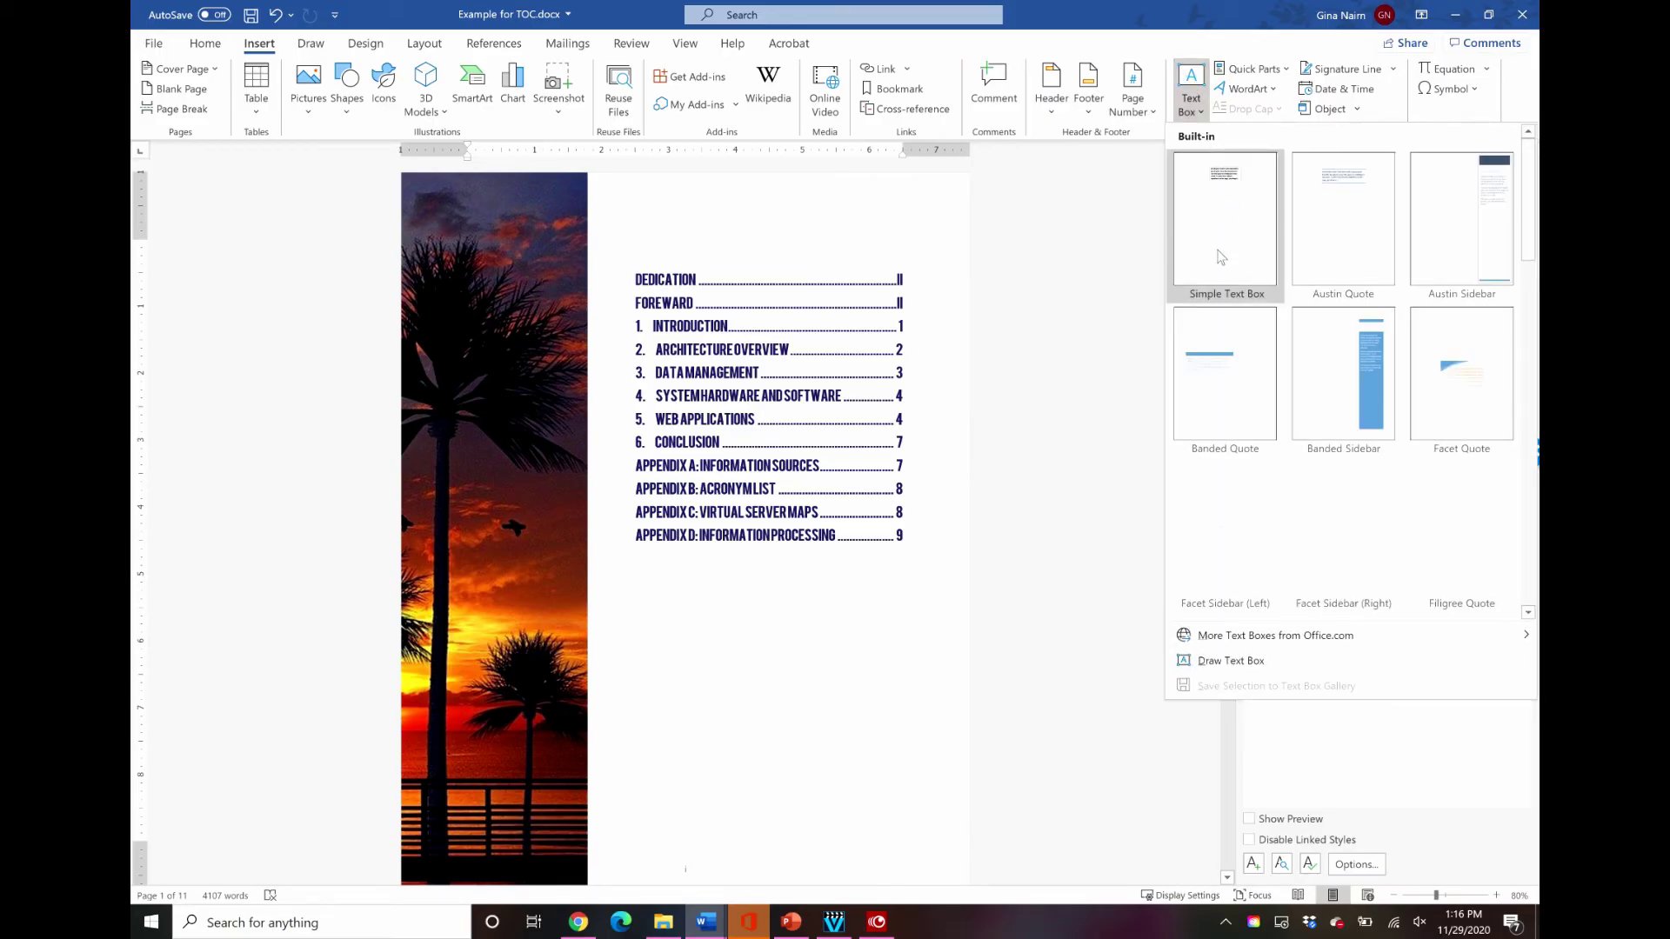
{"action": "left_click", "coordinate": [1130, 659]}
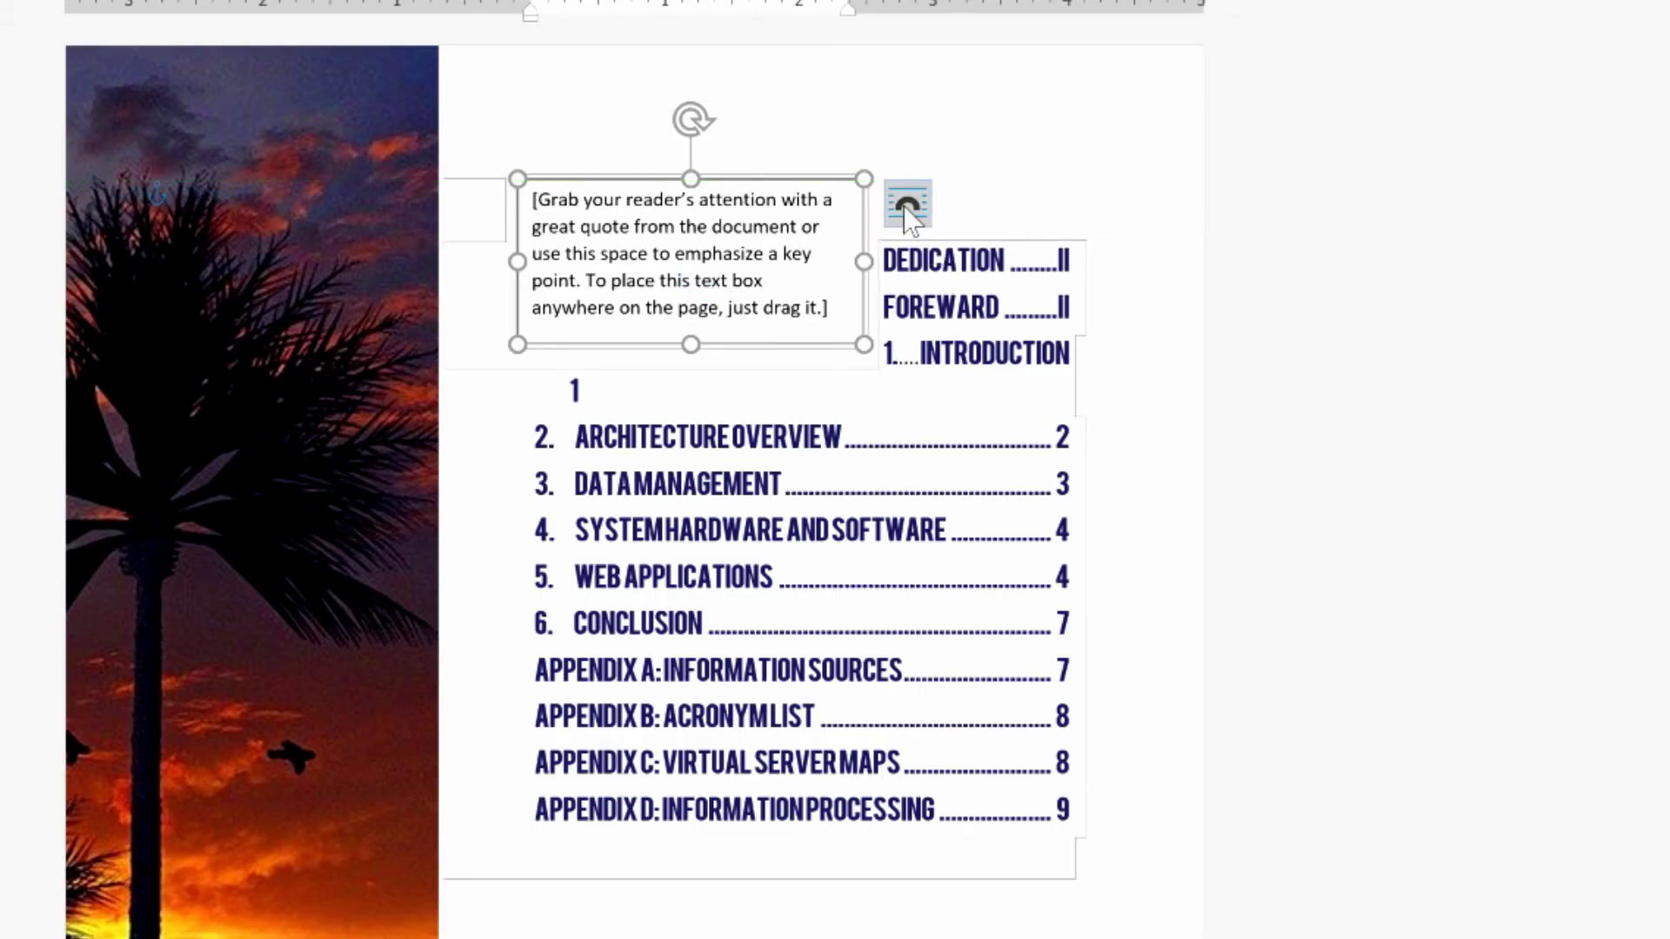
{"action": "left_click", "coordinate": [906, 207]}
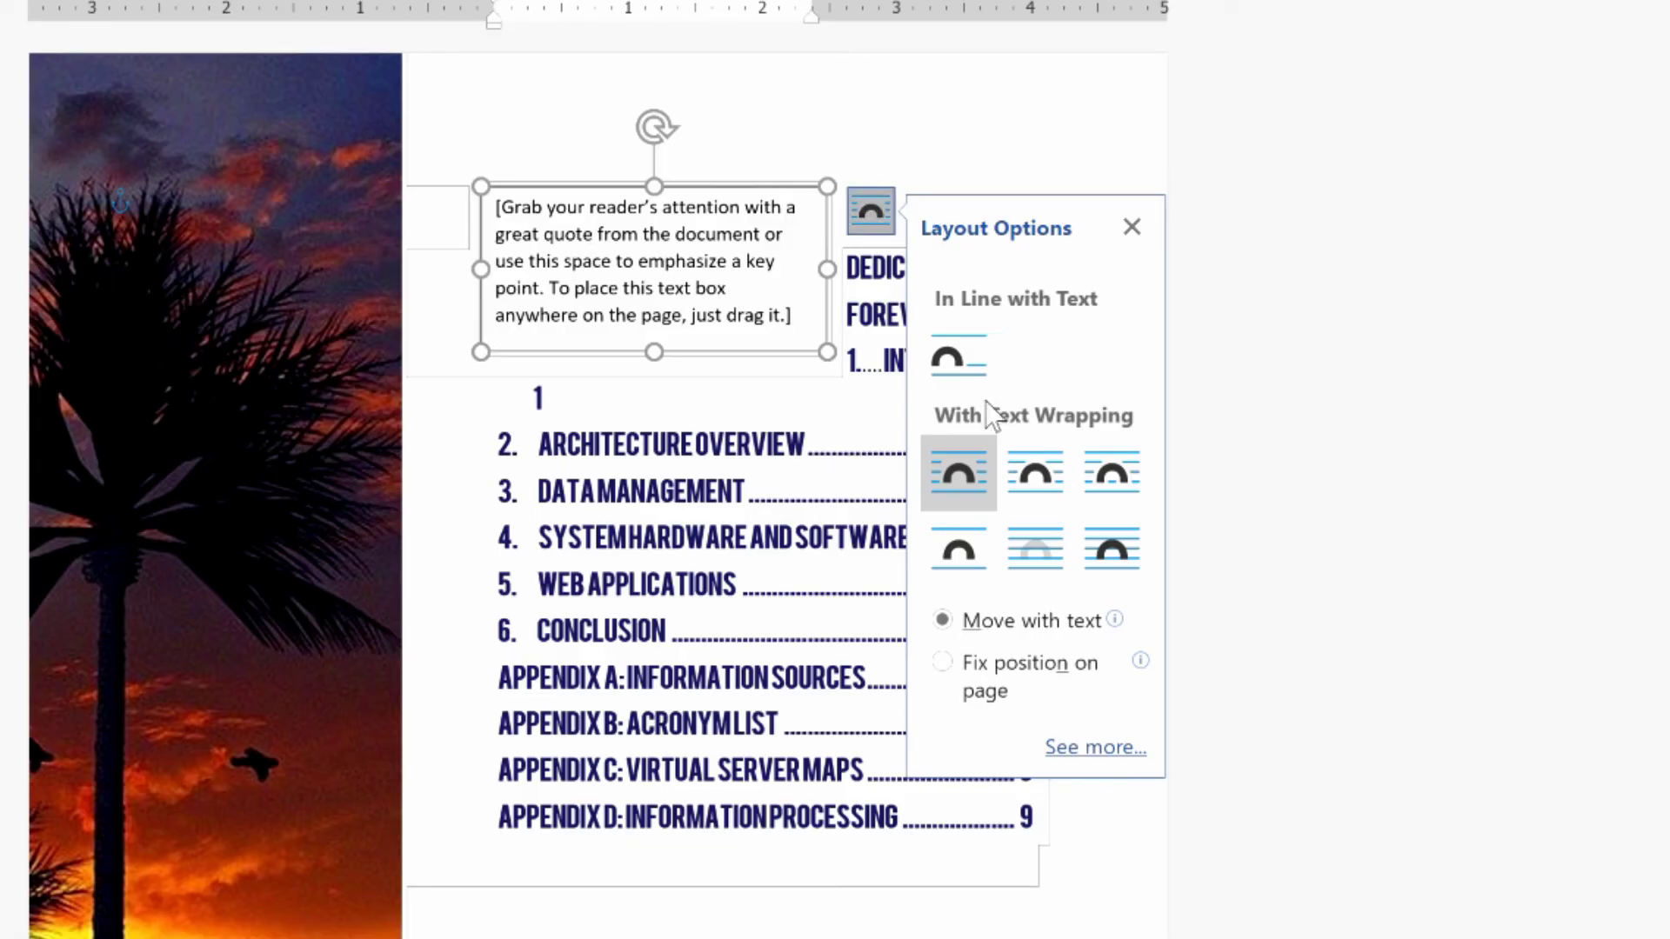
{"action": "left_click", "coordinate": [1121, 546]}
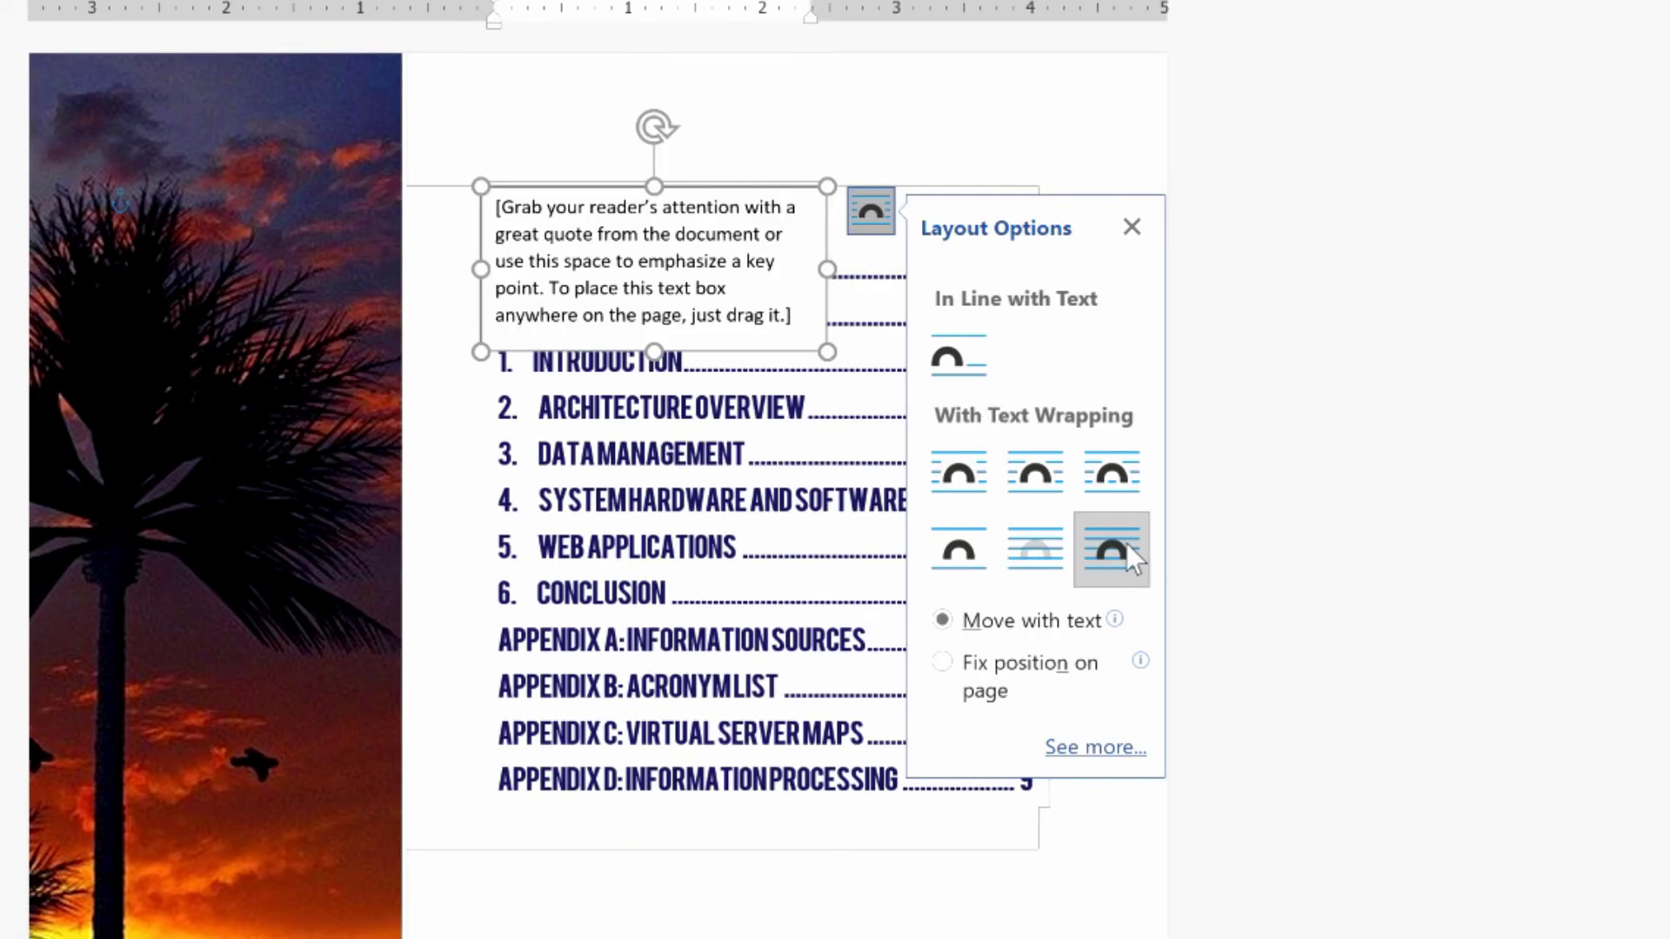
{"action": "left_click", "coordinate": [633, 285]}
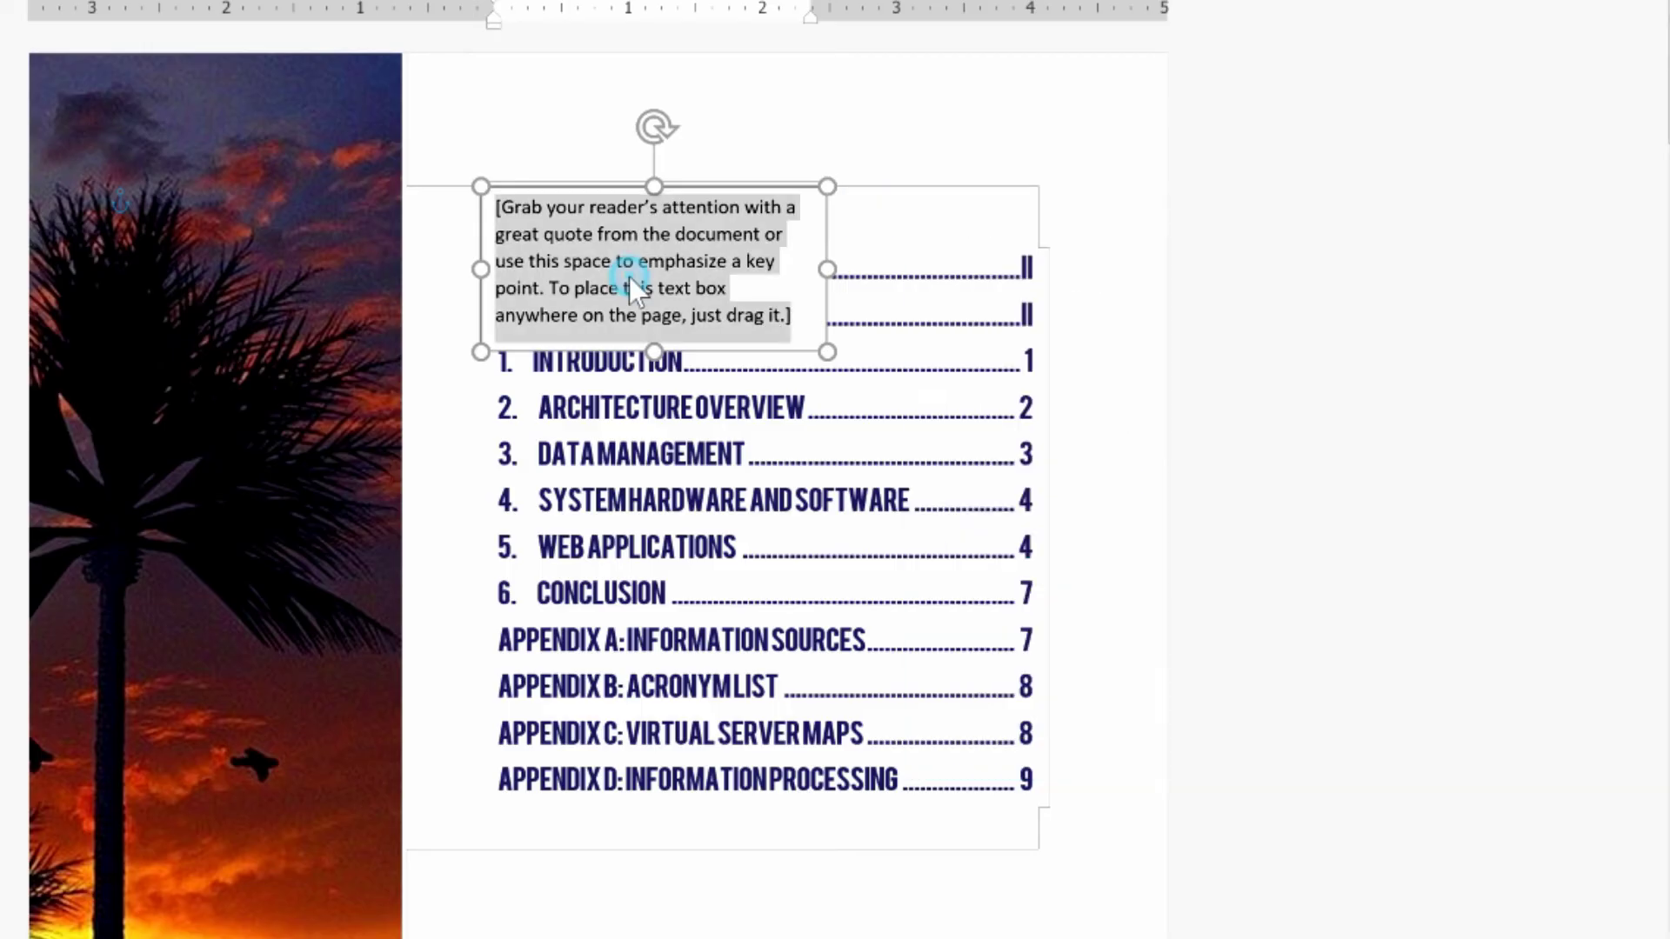
{"action": "type", "text": "CONTENTS"}
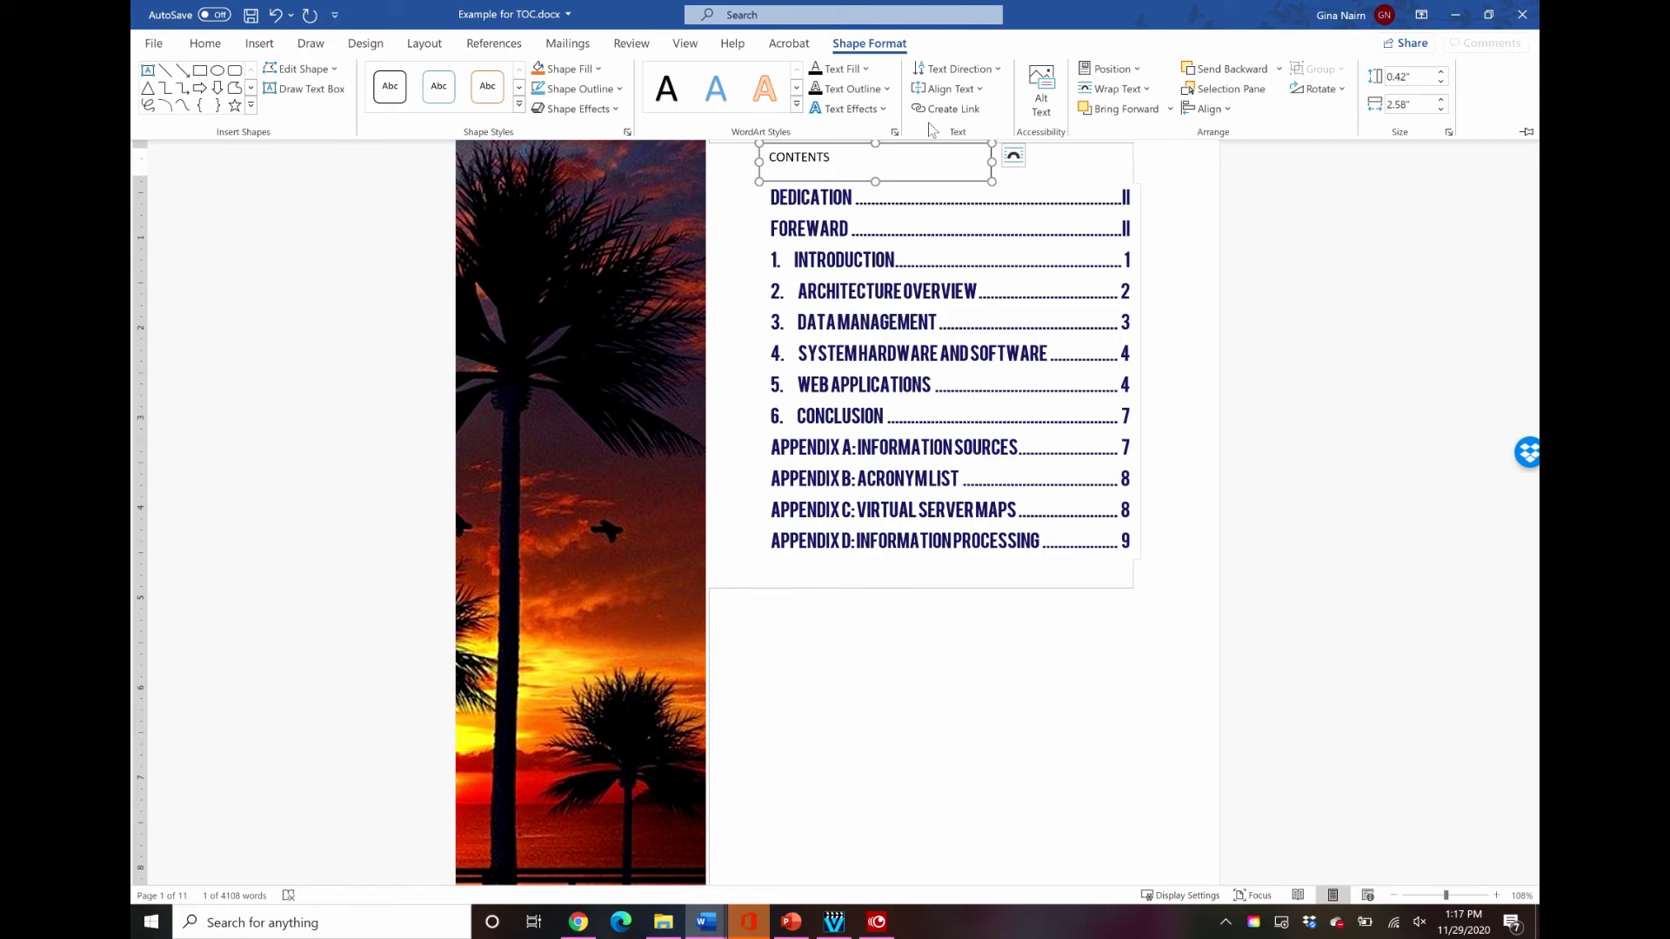
- Give the CONTENTS text box No Fill and No Outline
{"action": "left_click", "coordinate": [597, 70]}
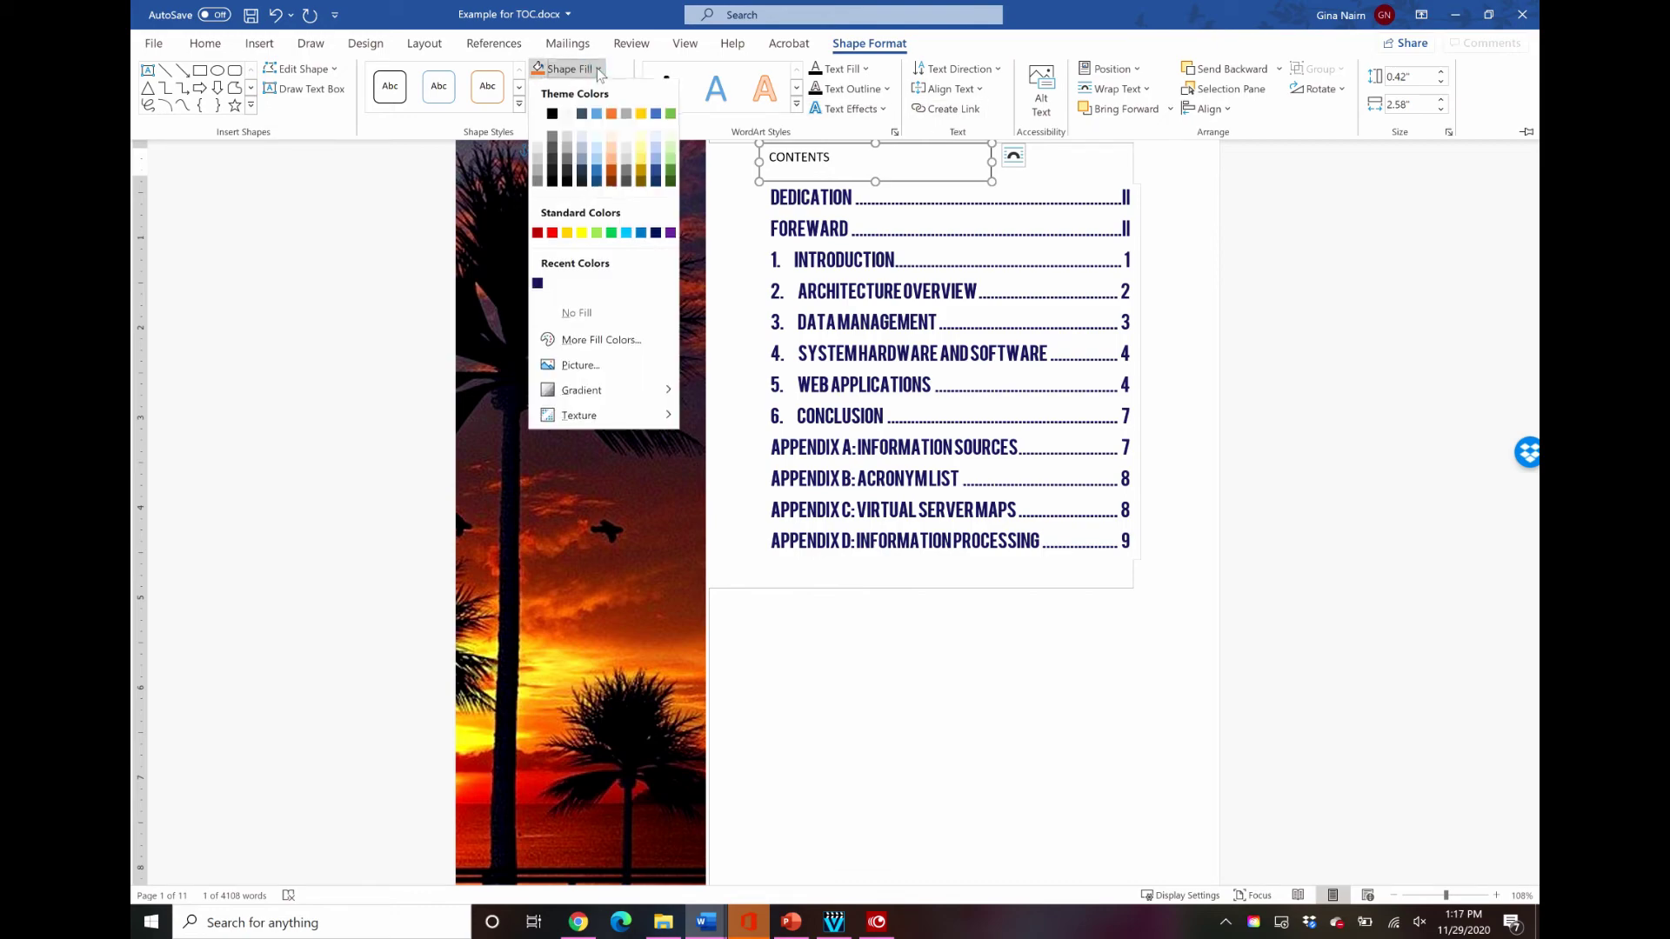
{"action": "left_click", "coordinate": [570, 309]}
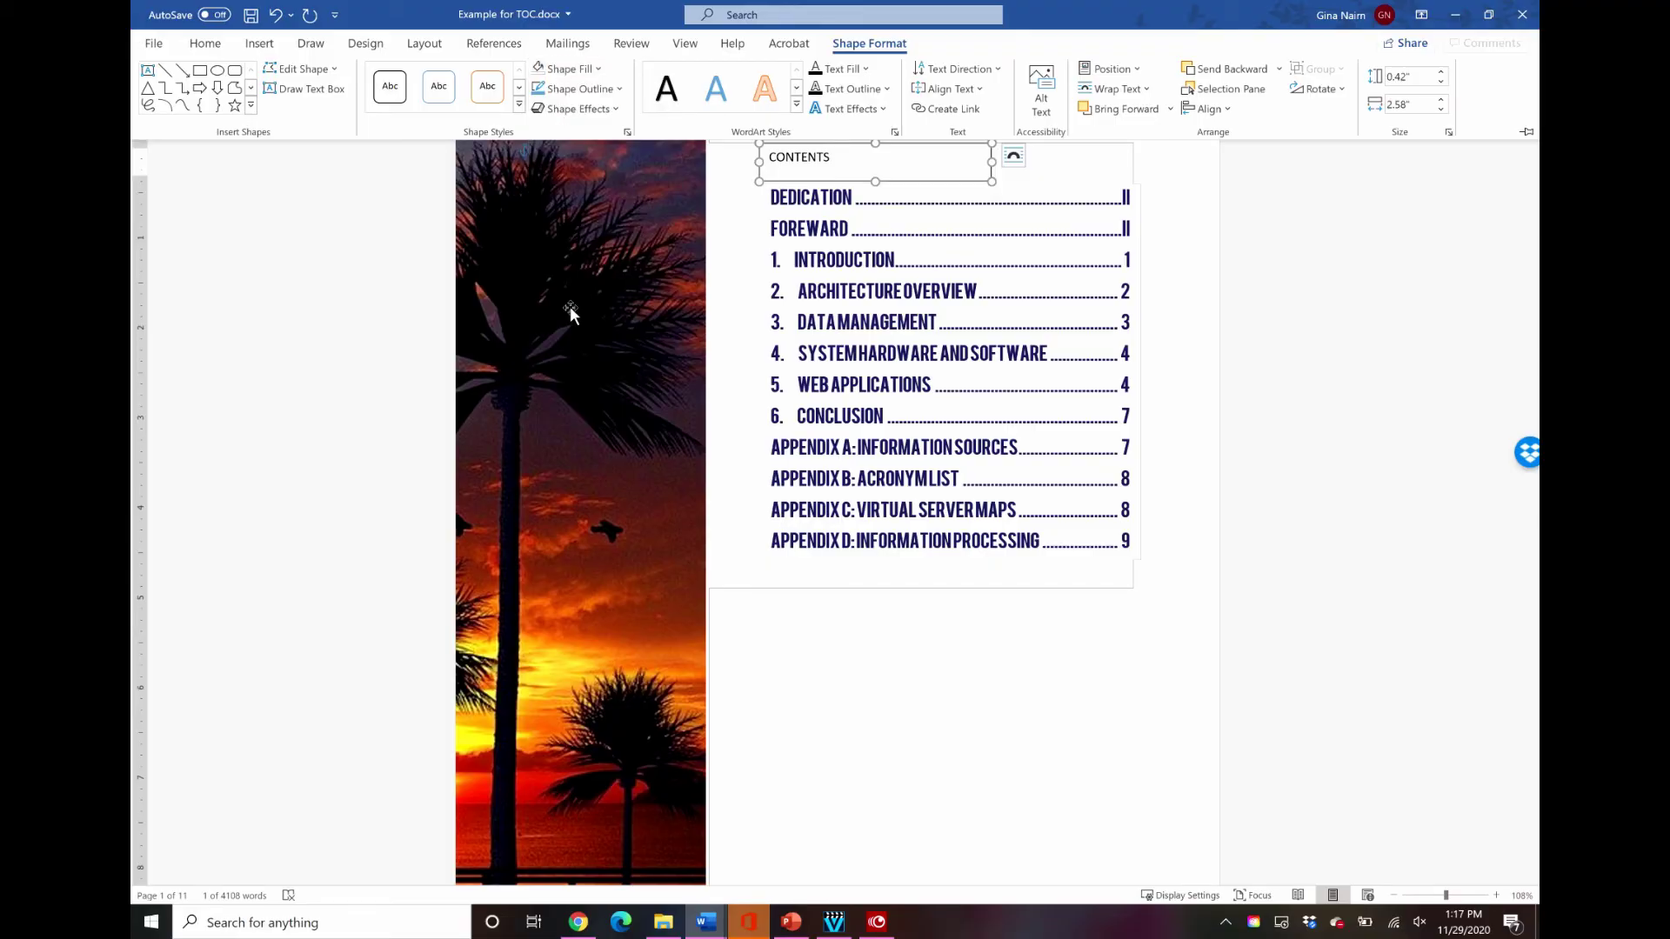
{"action": "left_click", "coordinate": [618, 89]}
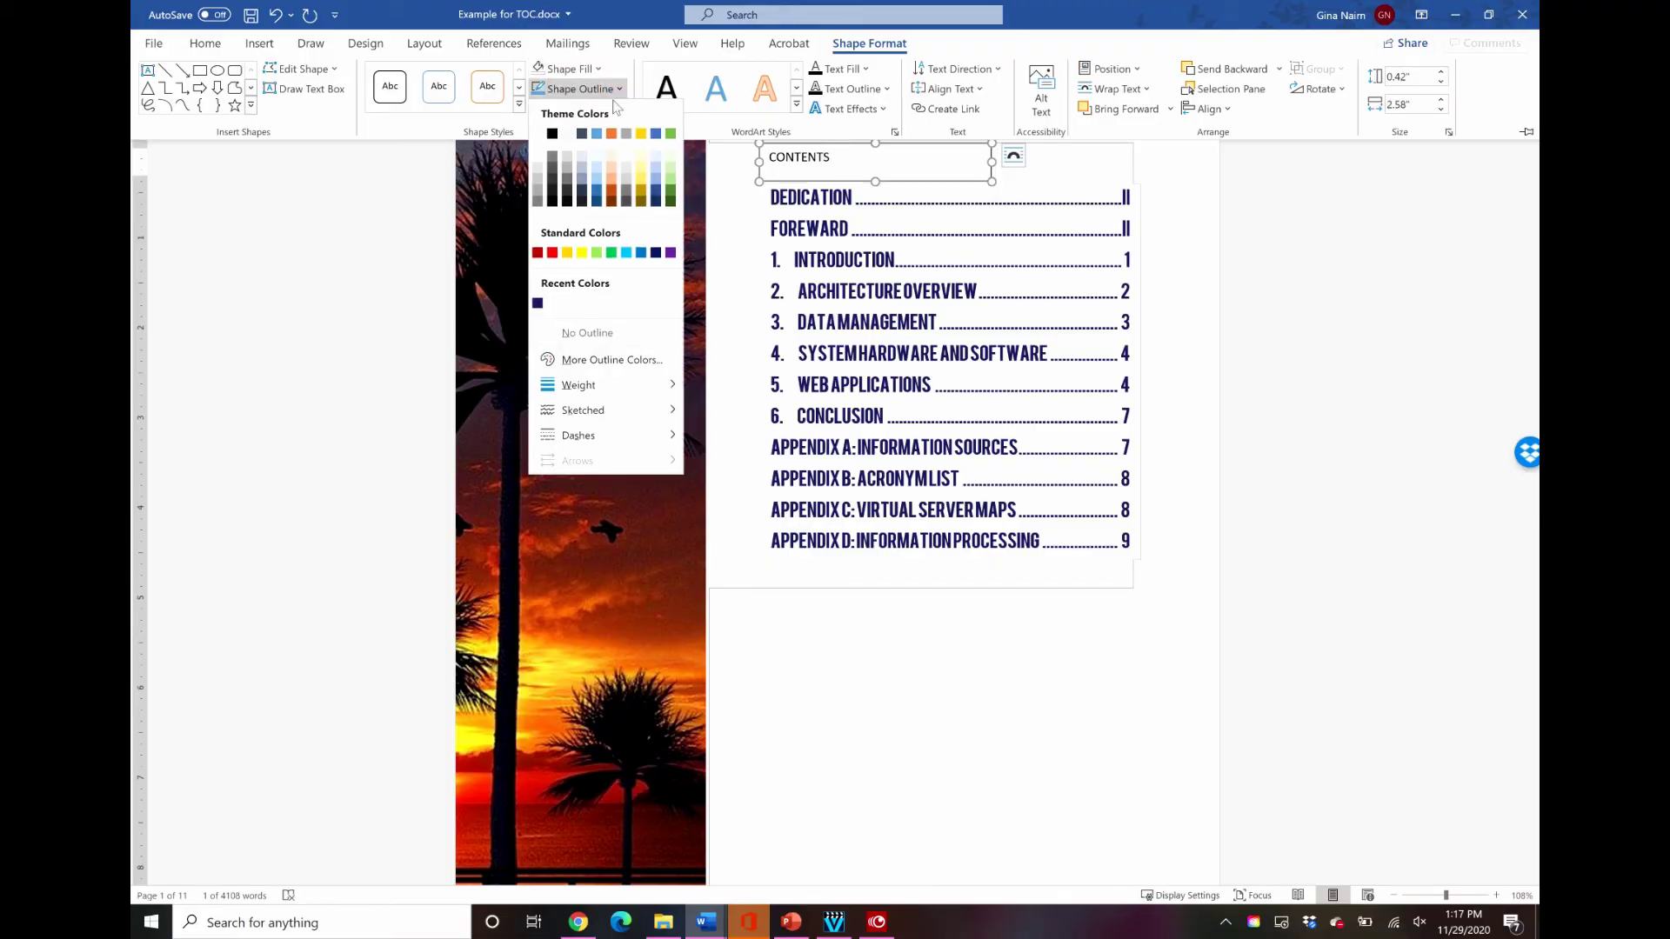
{"action": "left_click", "coordinate": [598, 335]}
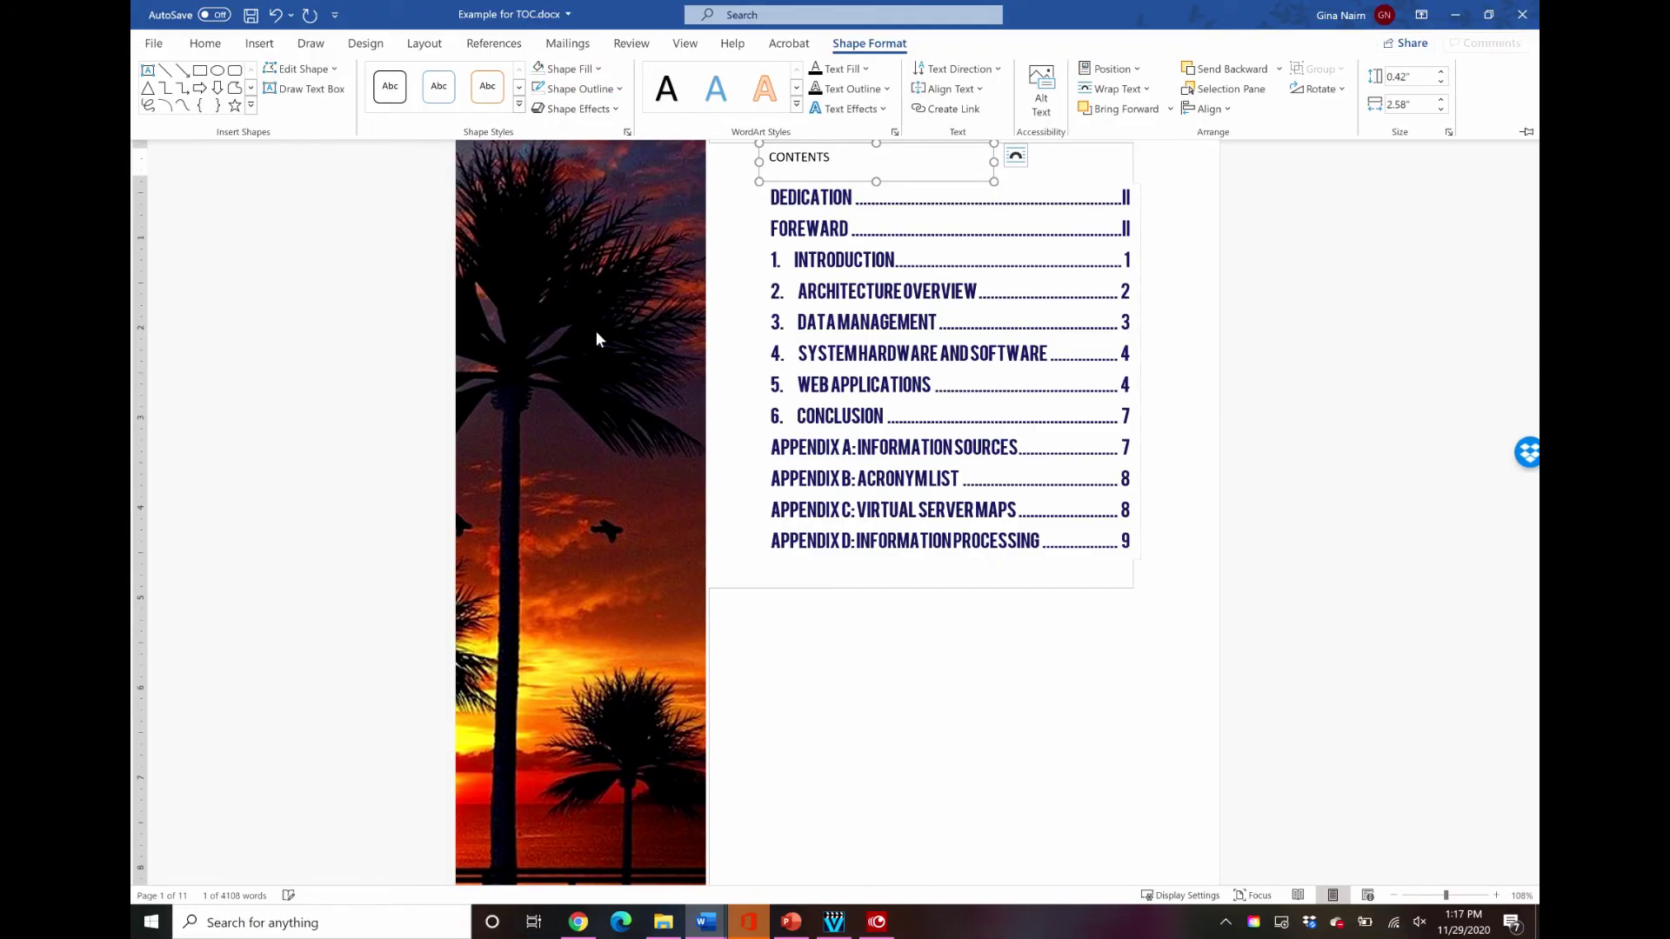
- Format the word CONTENTS as Bebas 36 pt in Orange, Accent 2, Darker 25%
{"action": "left_click", "coordinate": [829, 160]}
{"action": "left_click", "coordinate": [810, 158]}
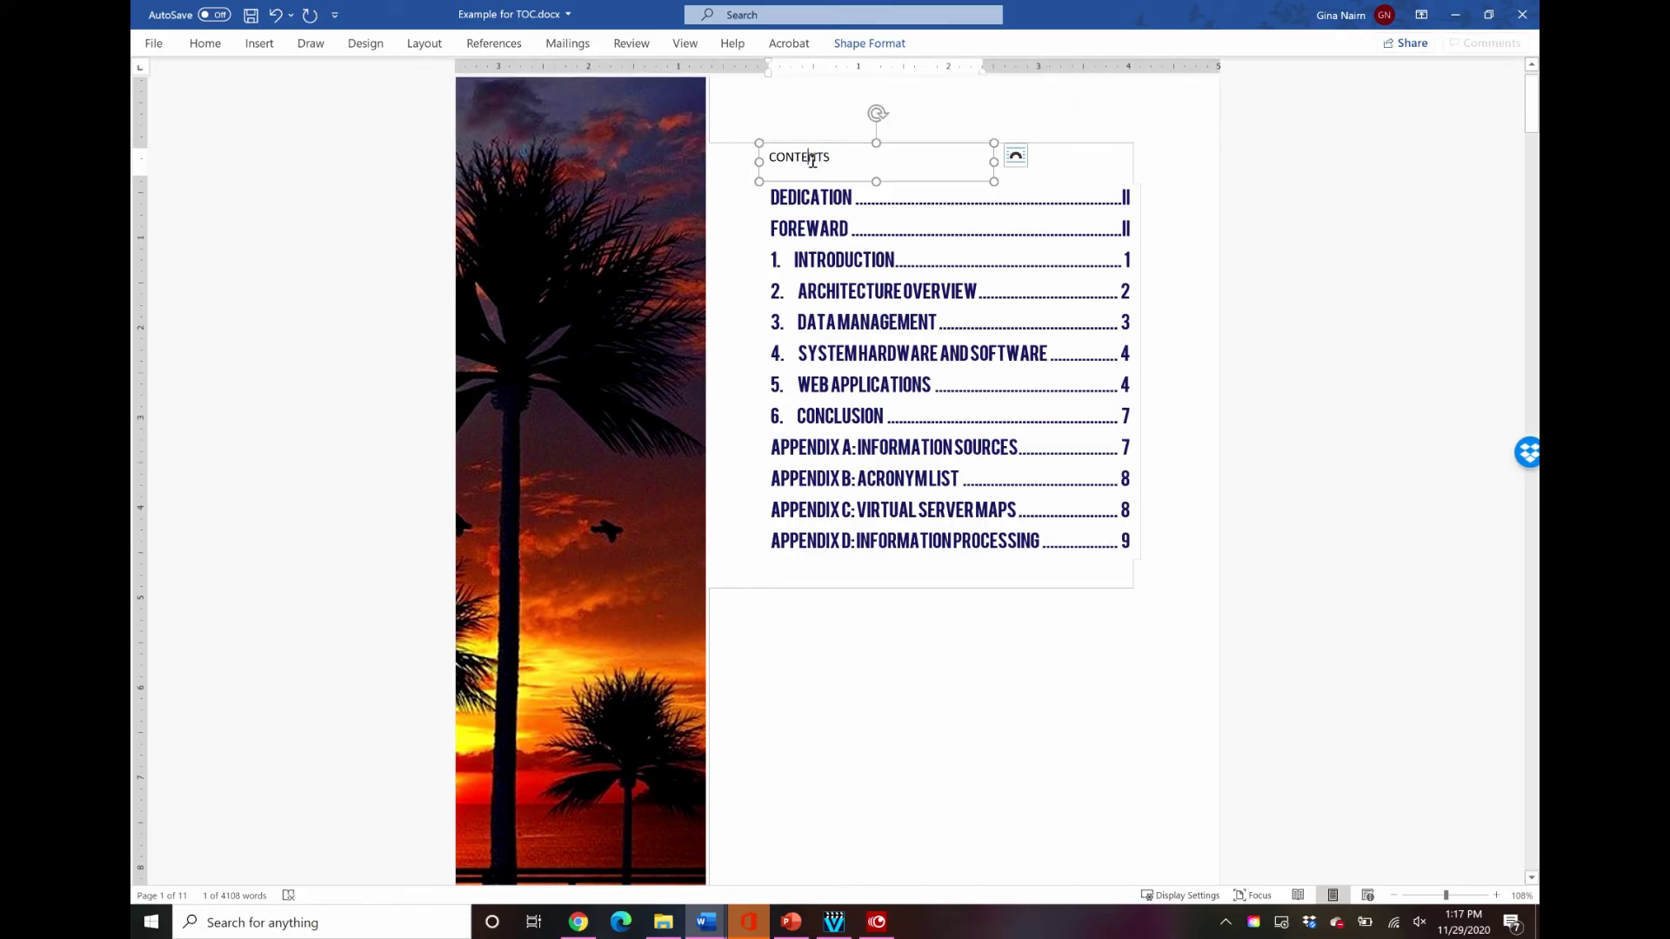
{"action": "double_click", "coordinate": [811, 159]}
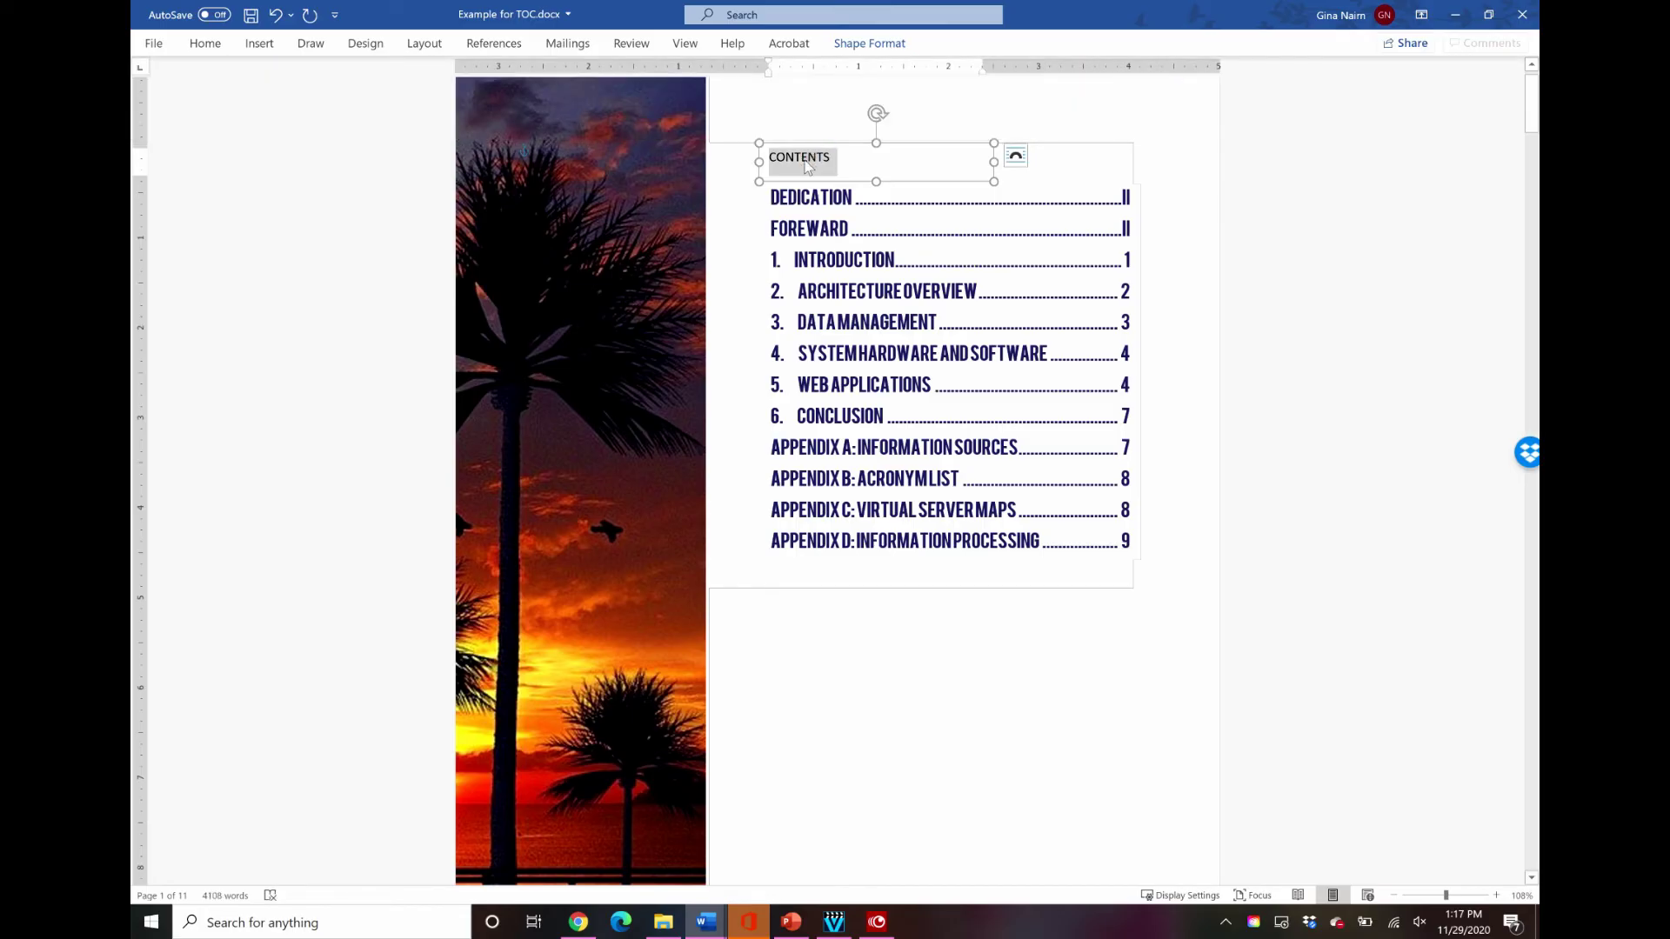
{"action": "left_click", "coordinate": [206, 48]}
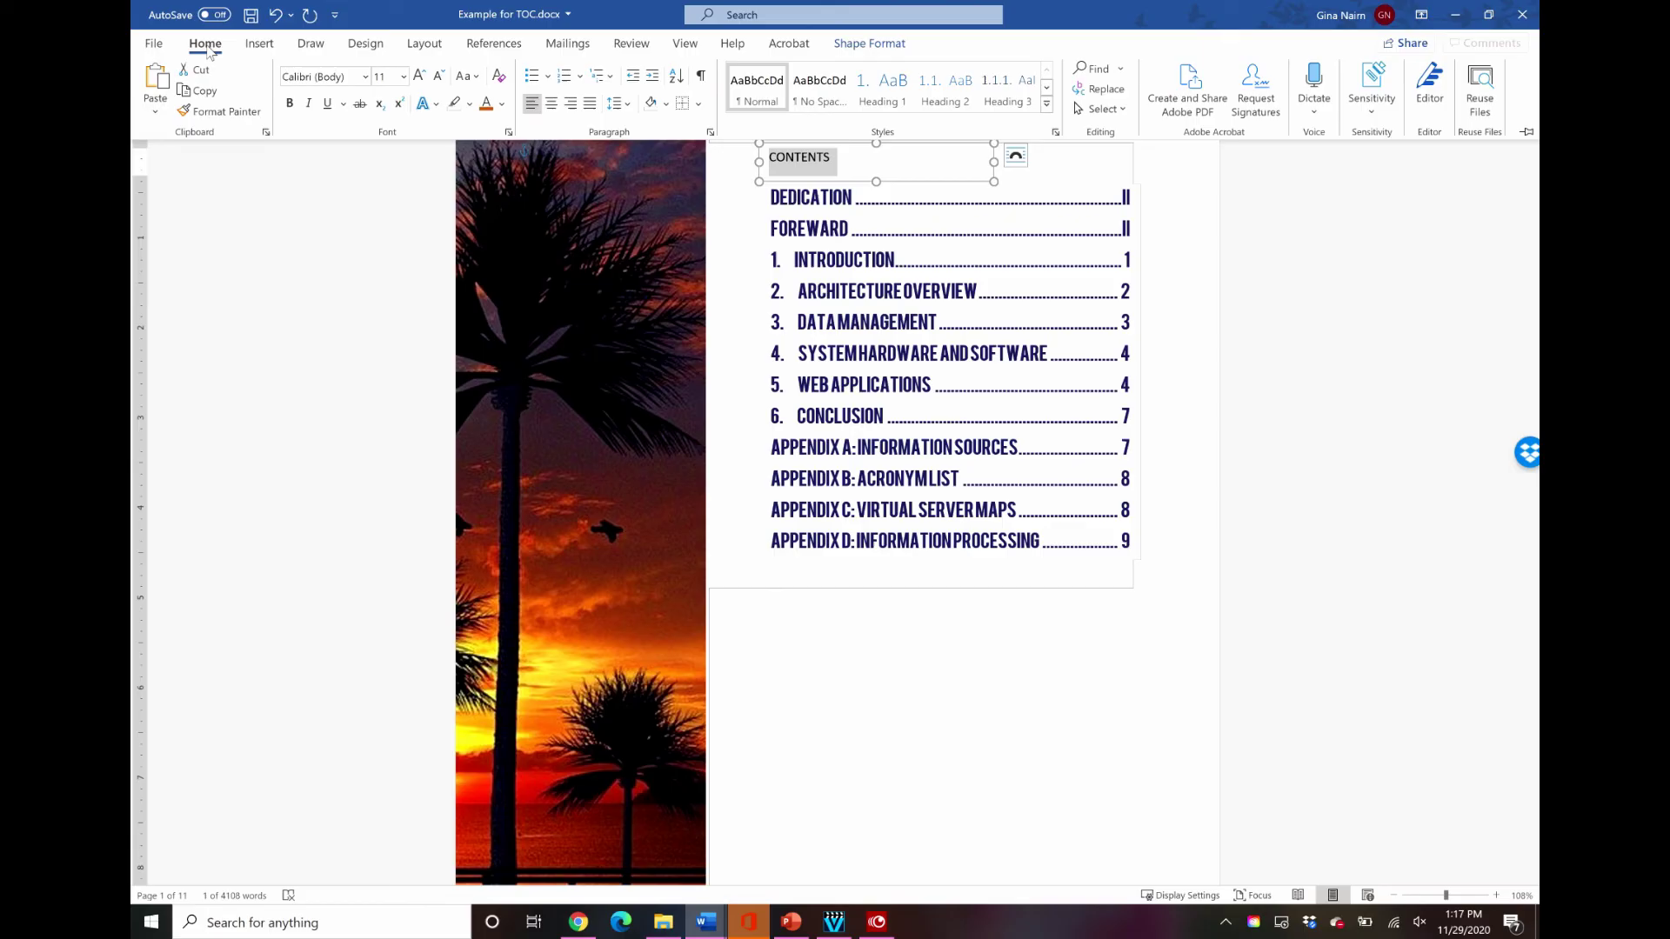
{"action": "left_click", "coordinate": [366, 77]}
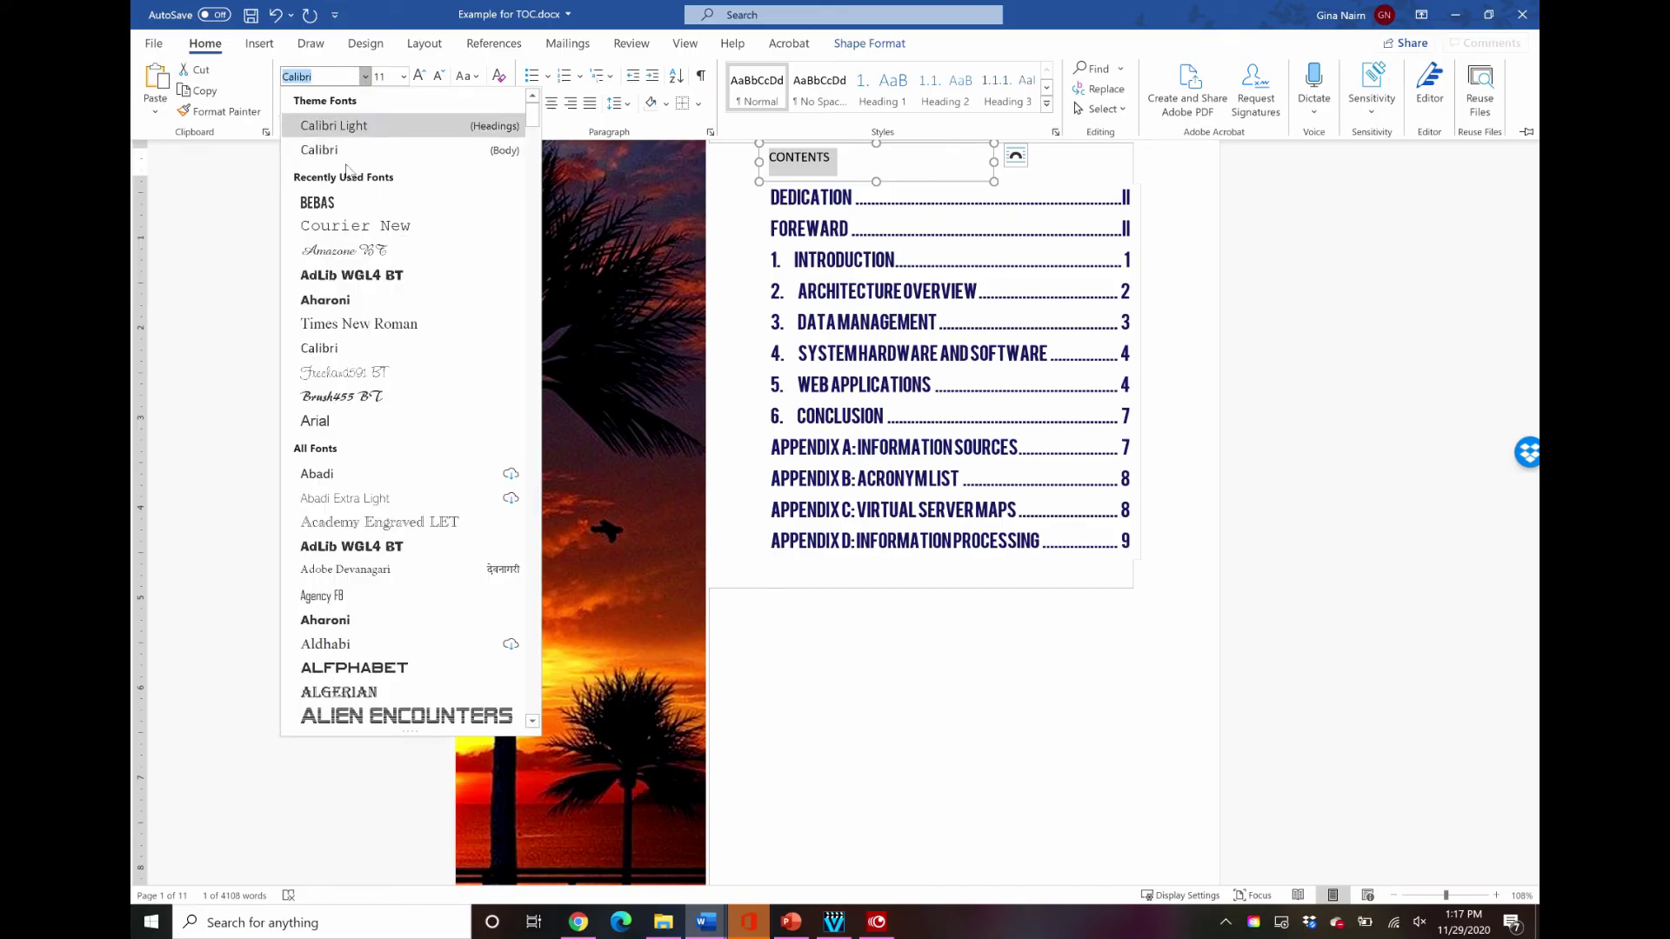
{"action": "left_click", "coordinate": [338, 204]}
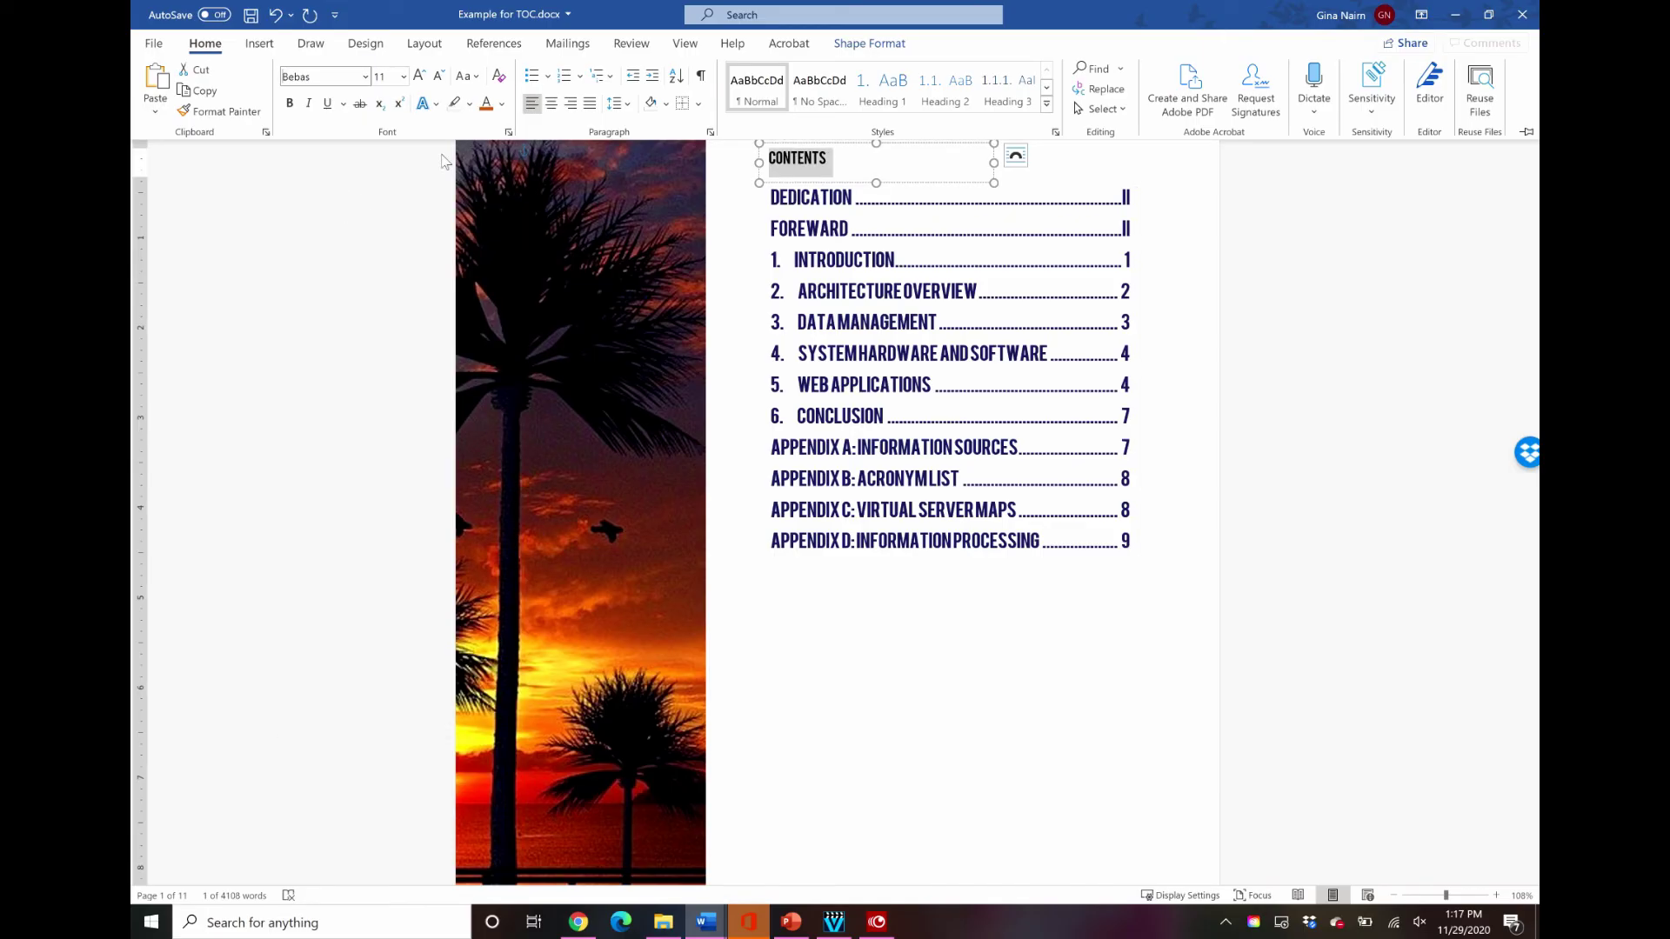
{"action": "left_click", "coordinate": [405, 78]}
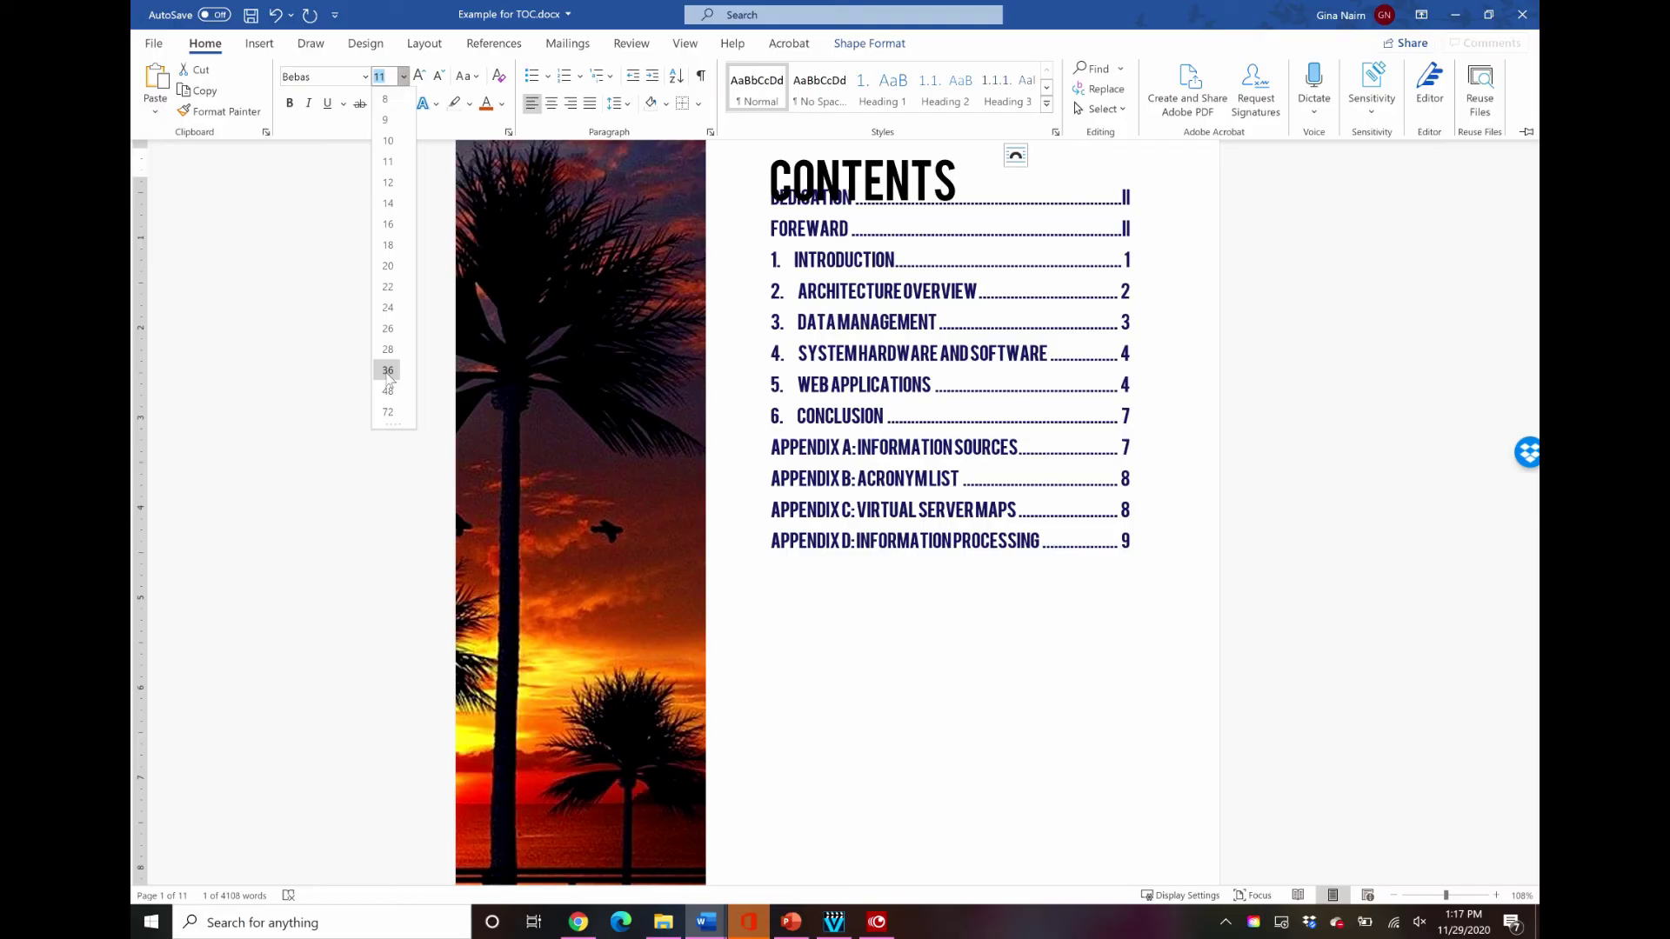
{"action": "left_click", "coordinate": [388, 371]}
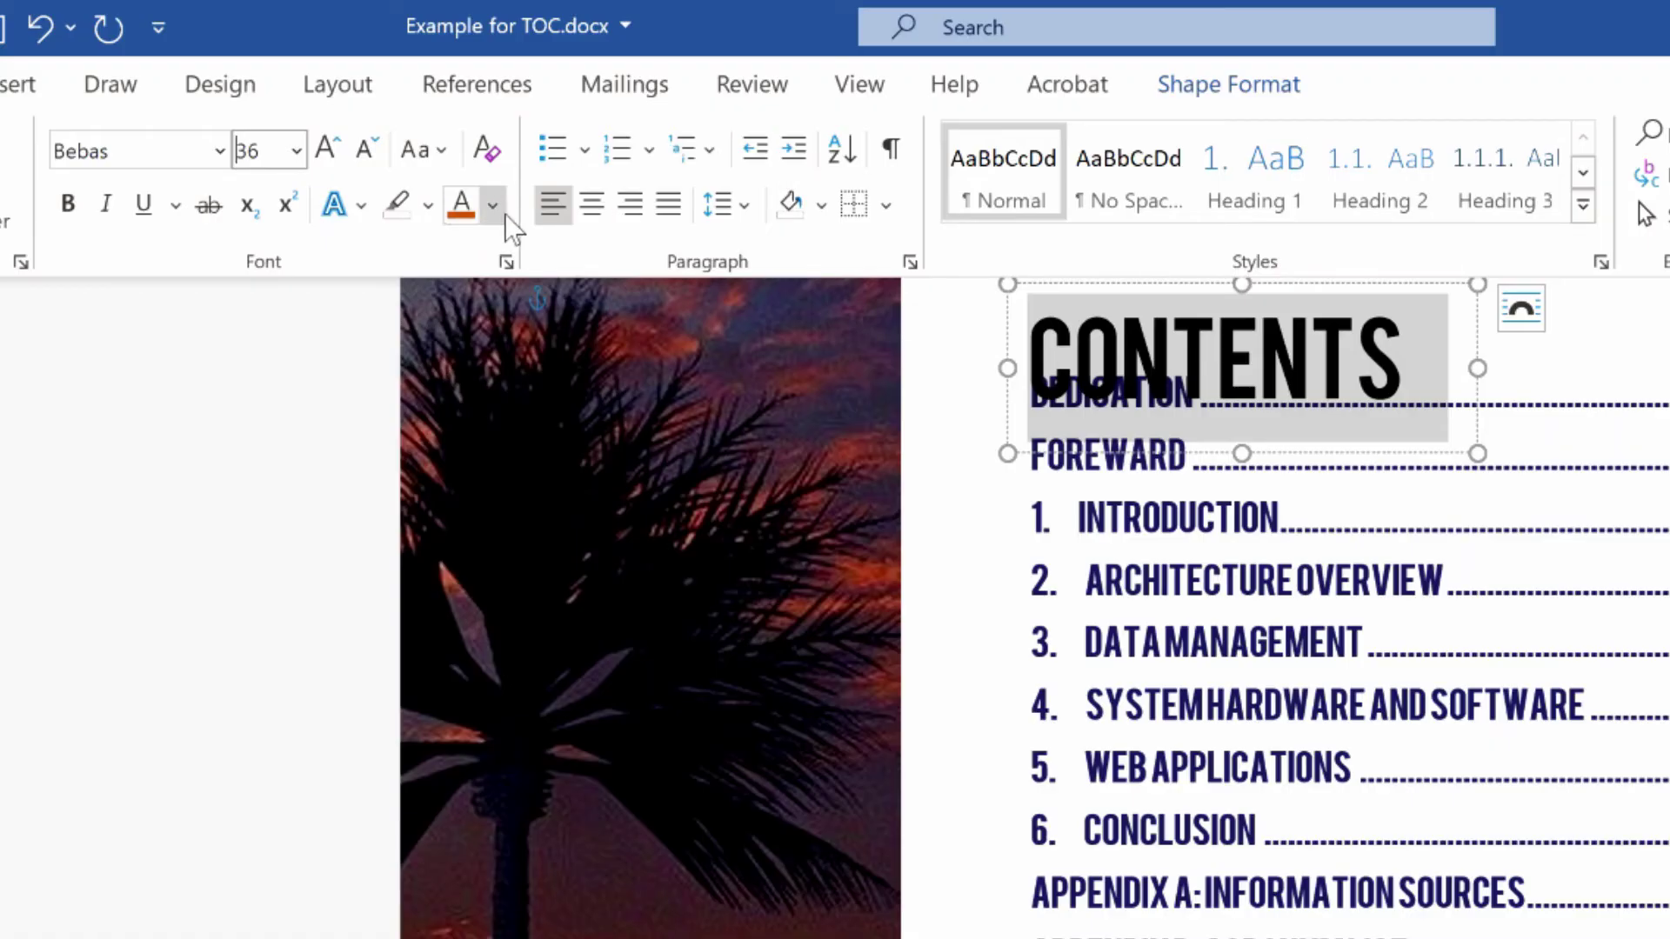
{"action": "left_click", "coordinate": [492, 205]}
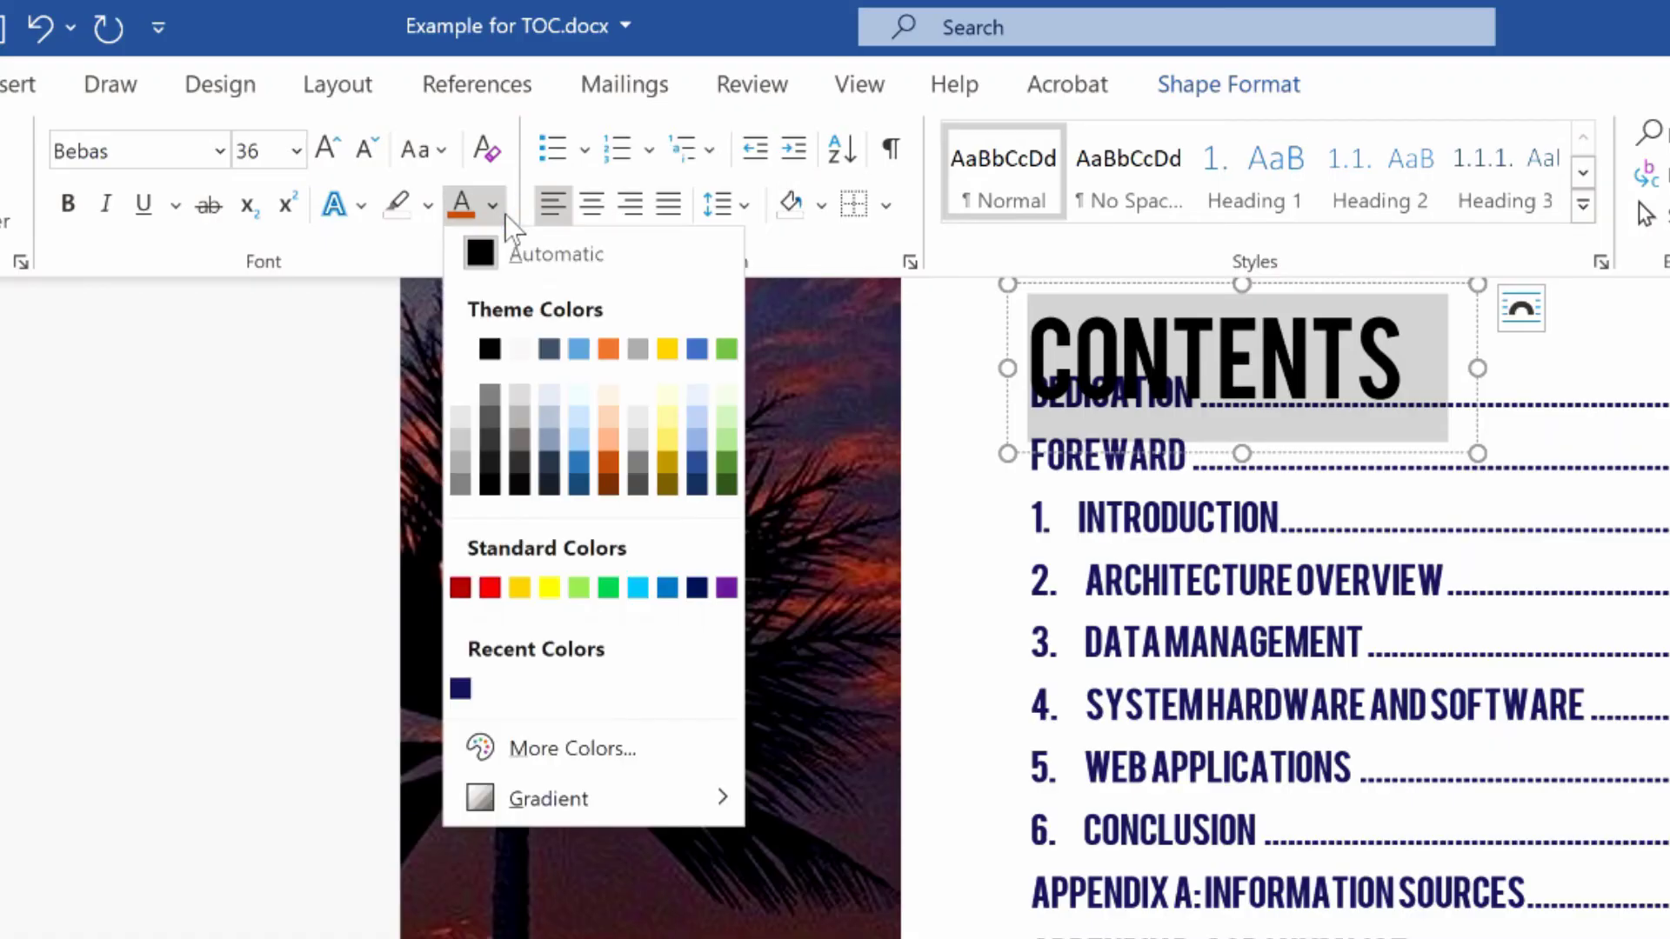
{"action": "left_click", "coordinate": [607, 462]}
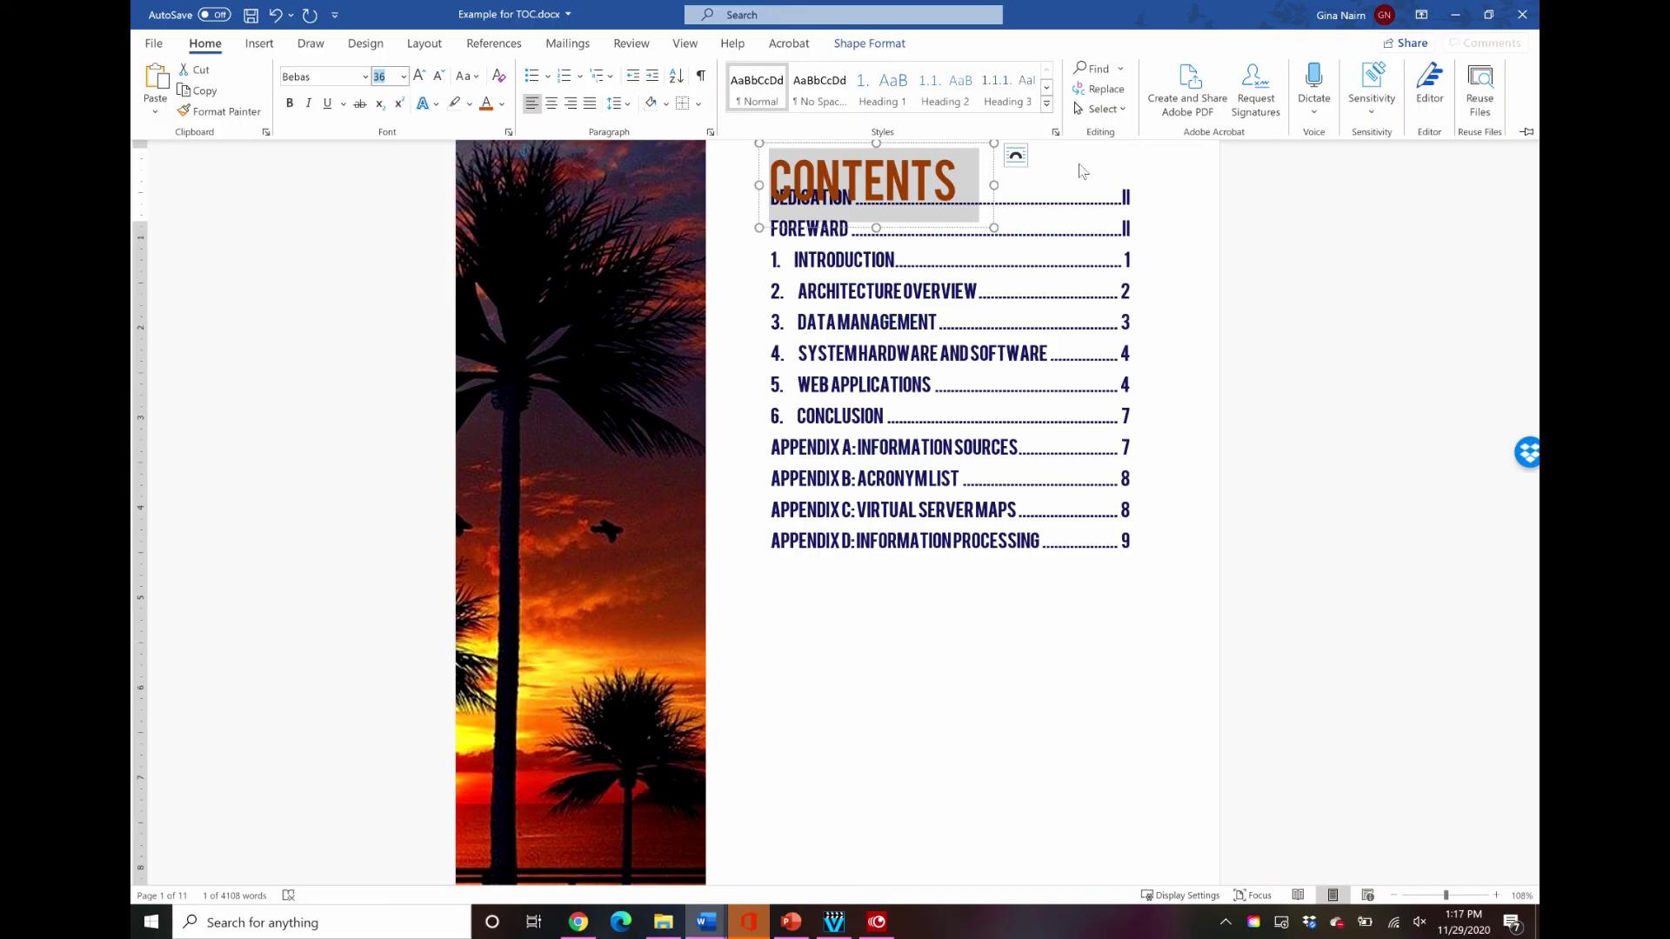
{"action": "key", "text": "ctrl+F1"}
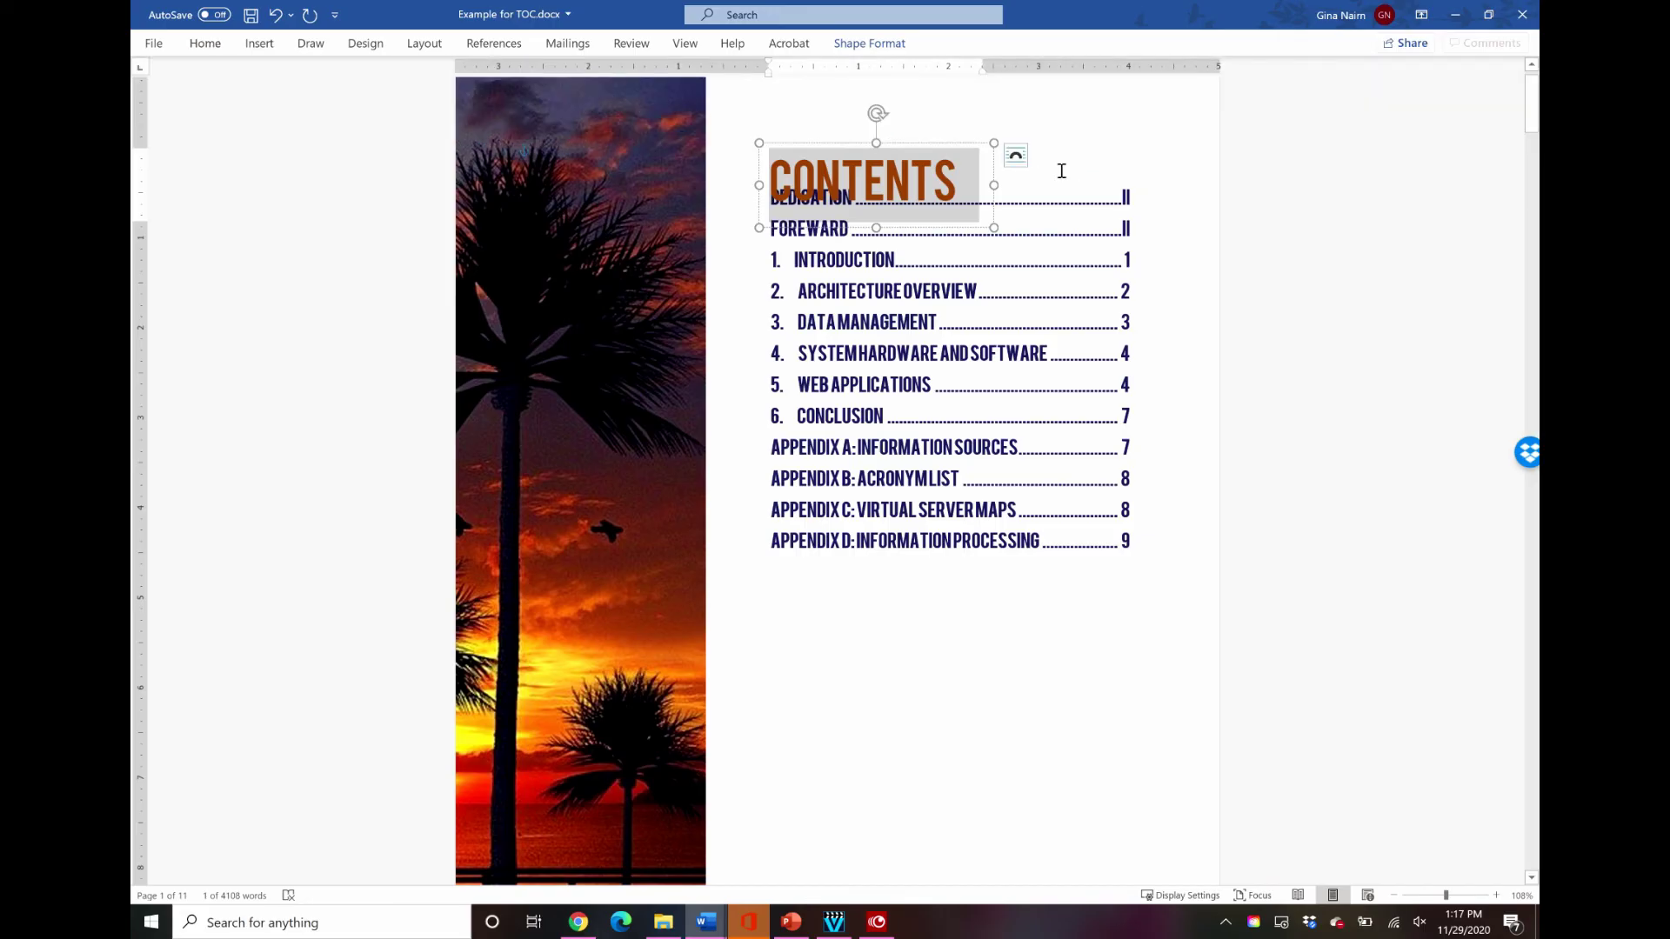
- Drag the CONTENTS box up above DEDICATION and zoom to 100% to check the layout
{"action": "scroll", "coordinate": [1058, 168], "scroll_direction": "up", "scroll_amount": 1}
{"action": "left_click_drag", "start_coordinate": [836, 183], "coordinate": [835, 144]}
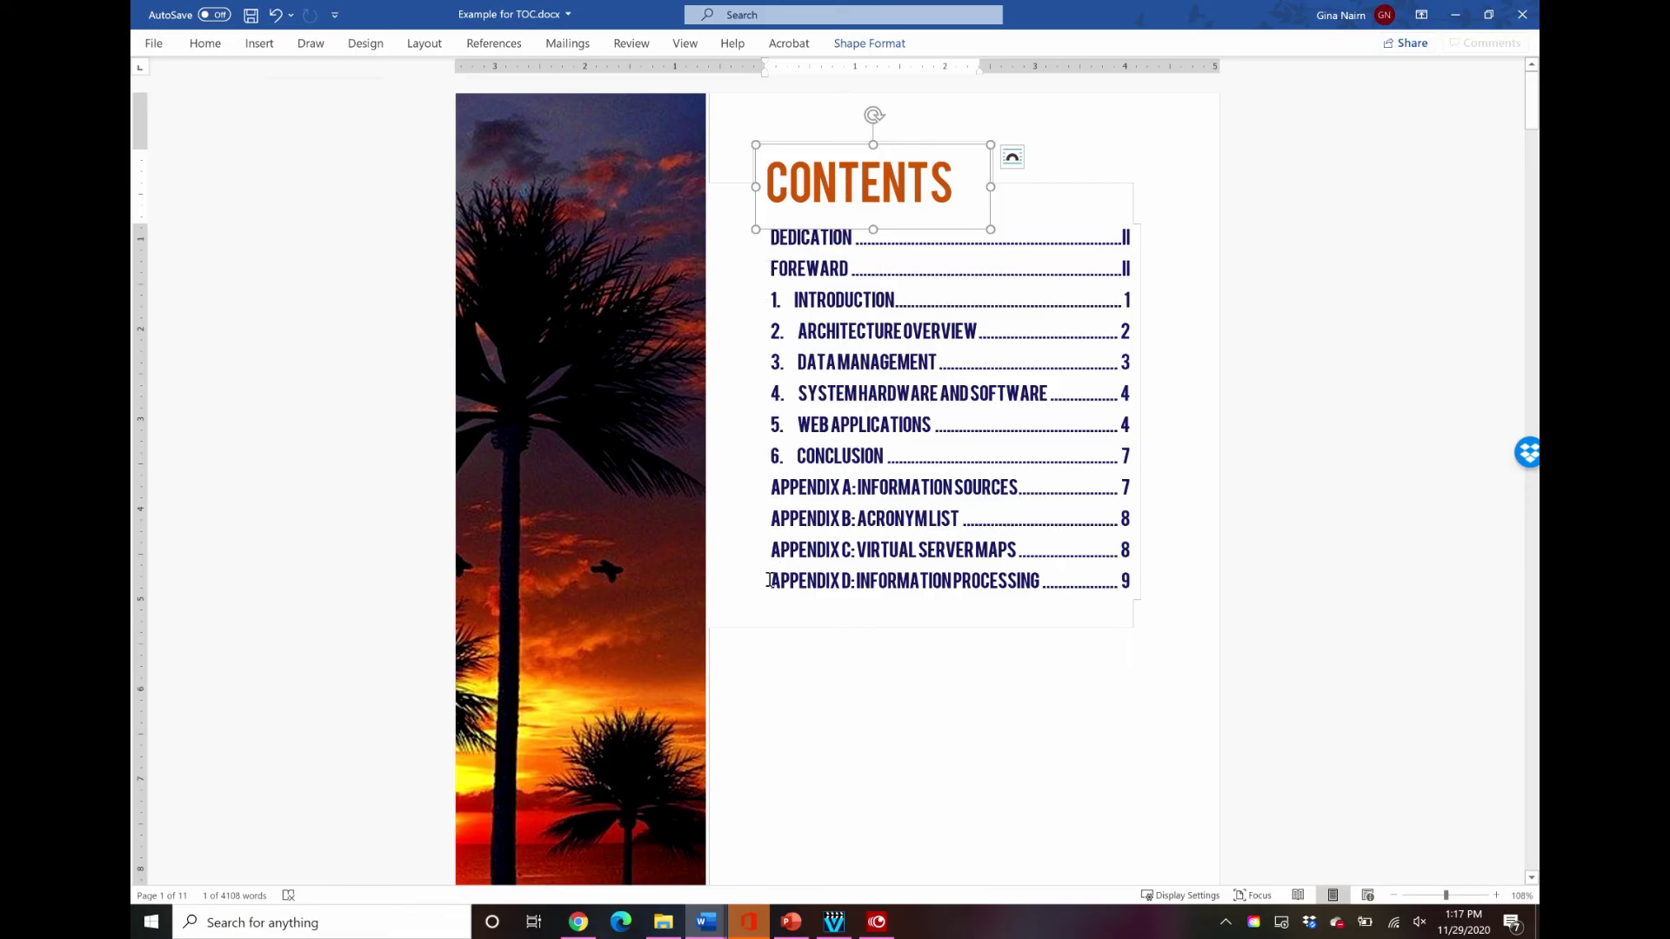
{"action": "left_click", "coordinate": [1105, 150]}
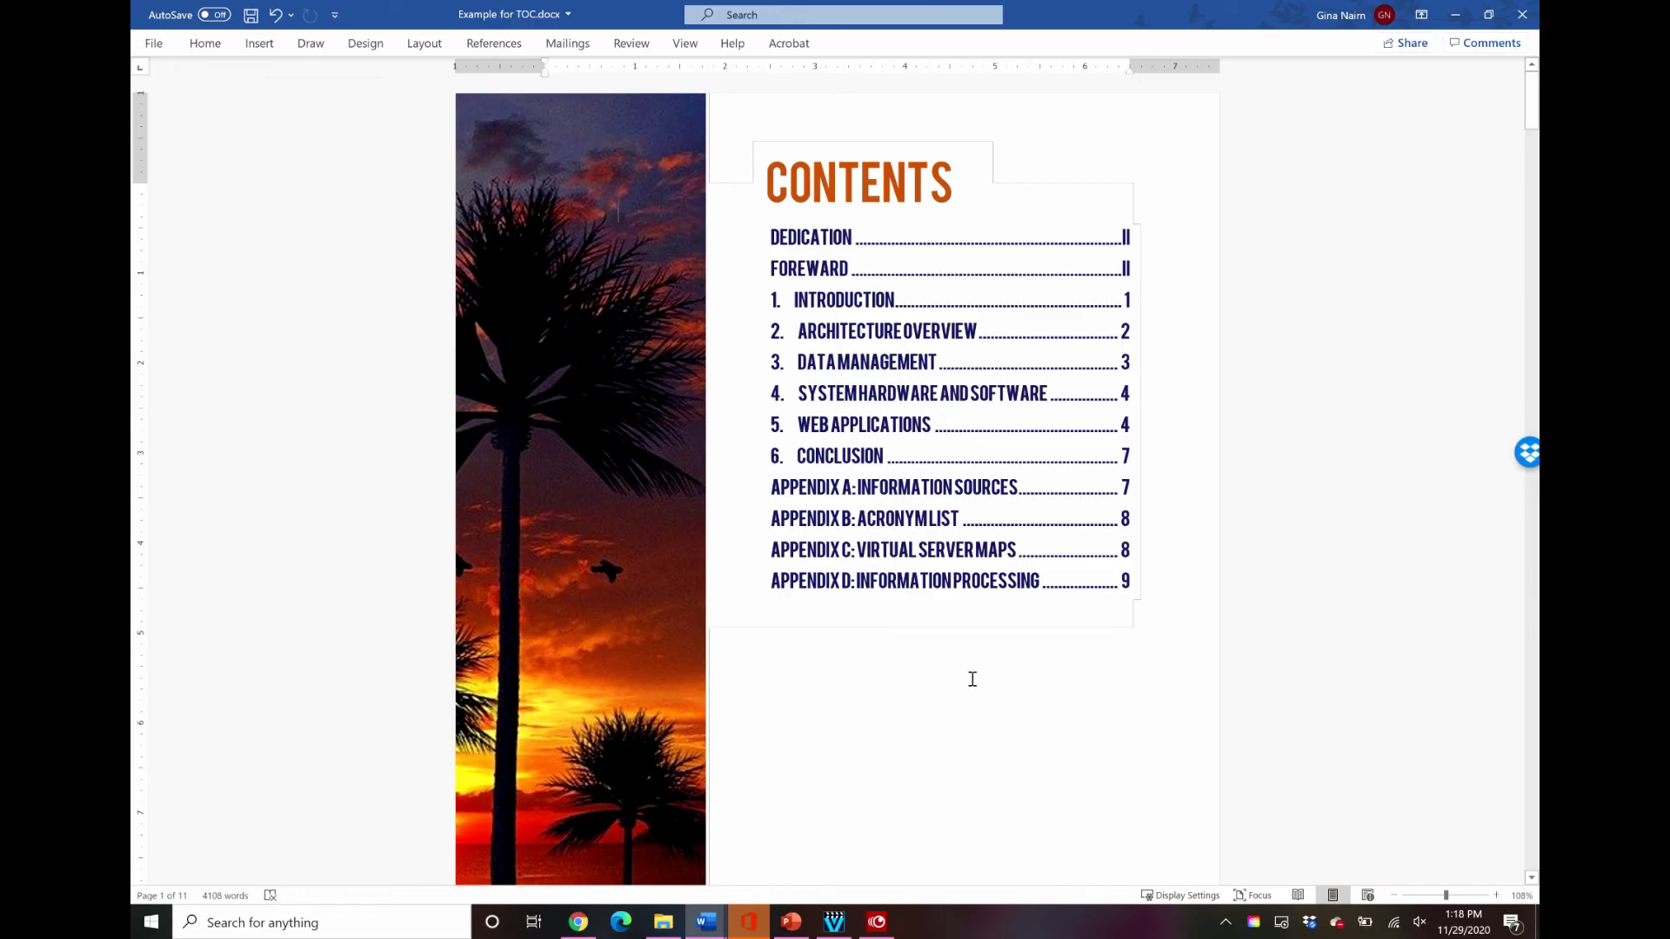
{"action": "left_click", "coordinate": [1393, 898]}
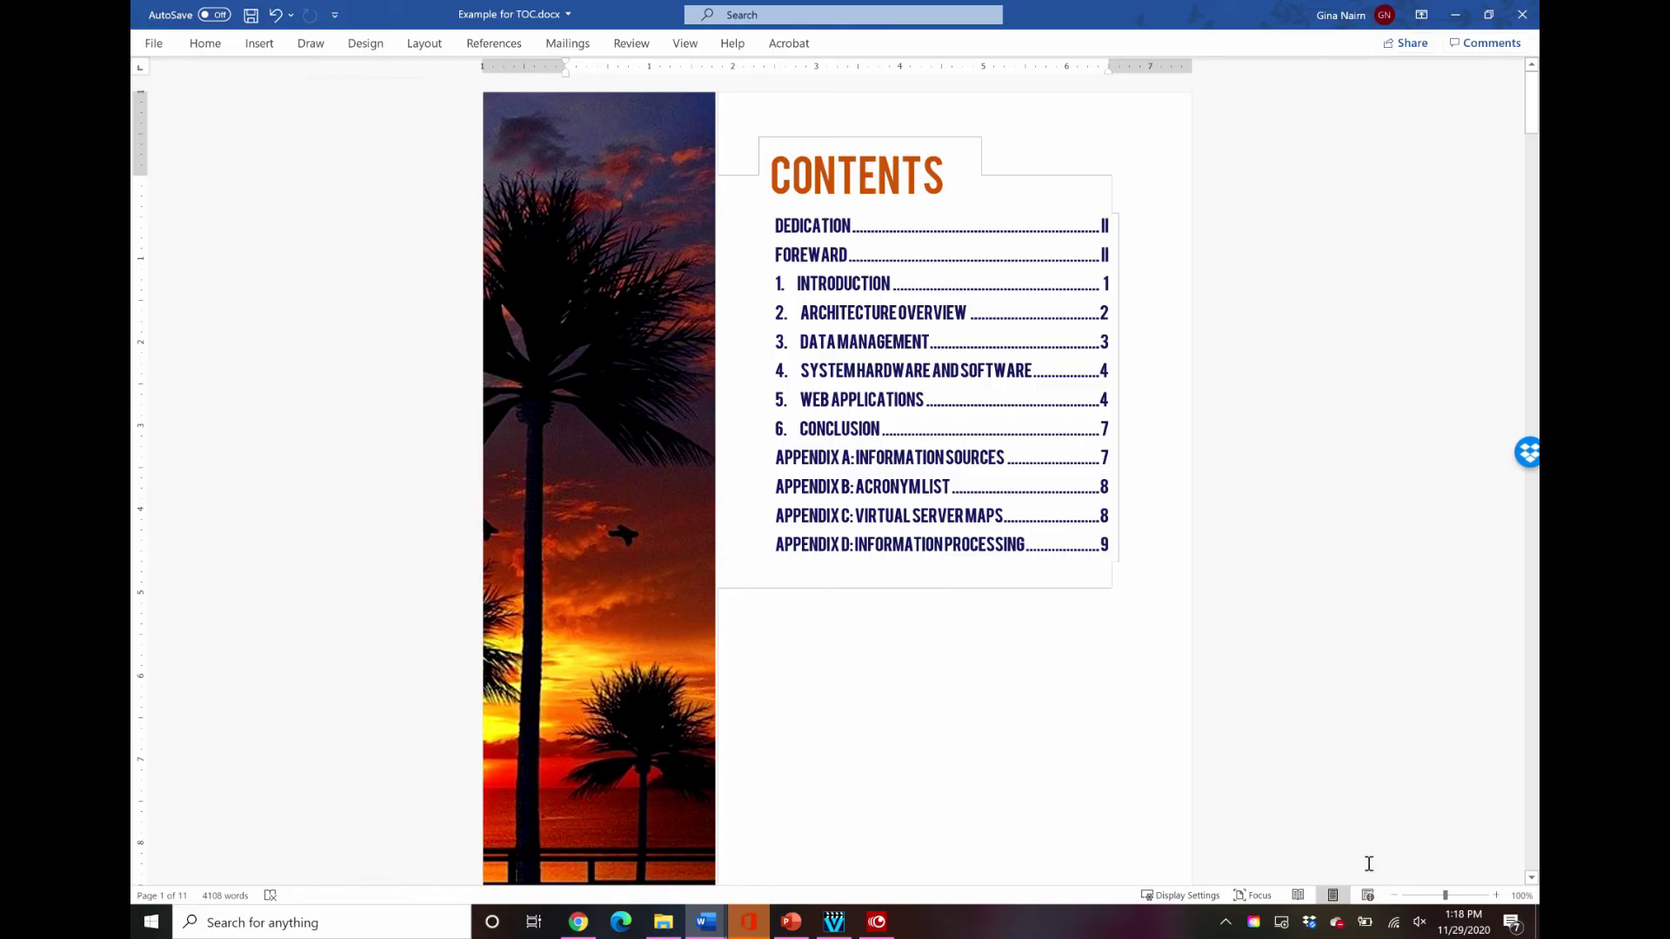
- Update the table of contents field with page numbers only, then return to a blank line below it
{"action": "right_click", "coordinate": [849, 383]}
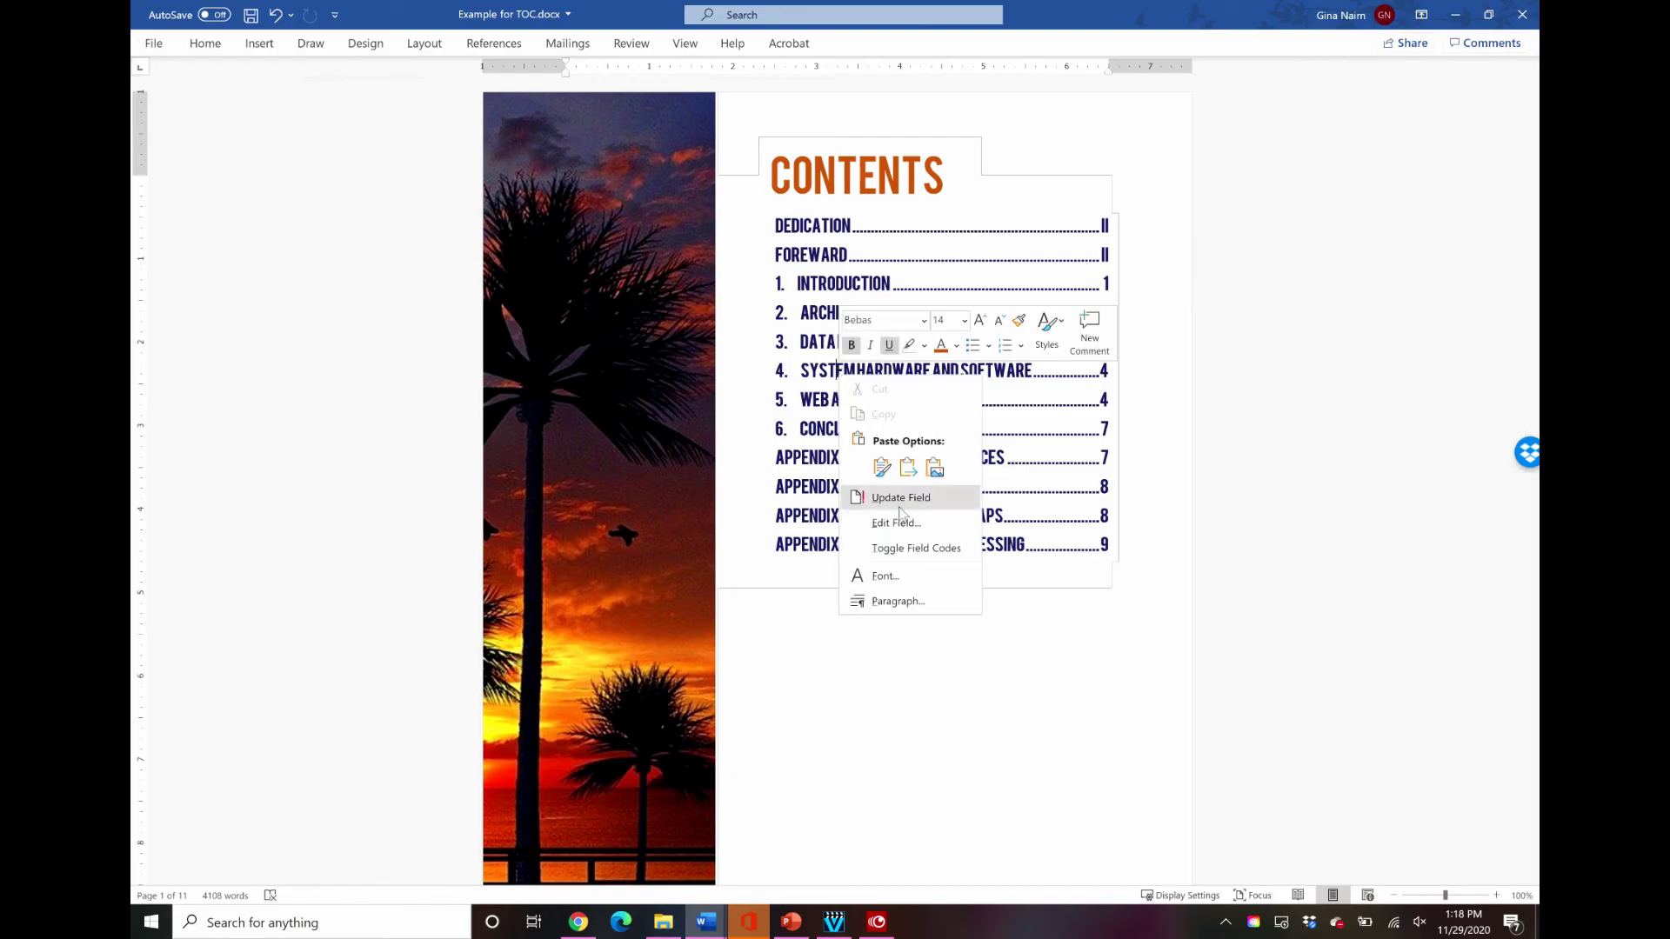
{"action": "left_click", "coordinate": [895, 496]}
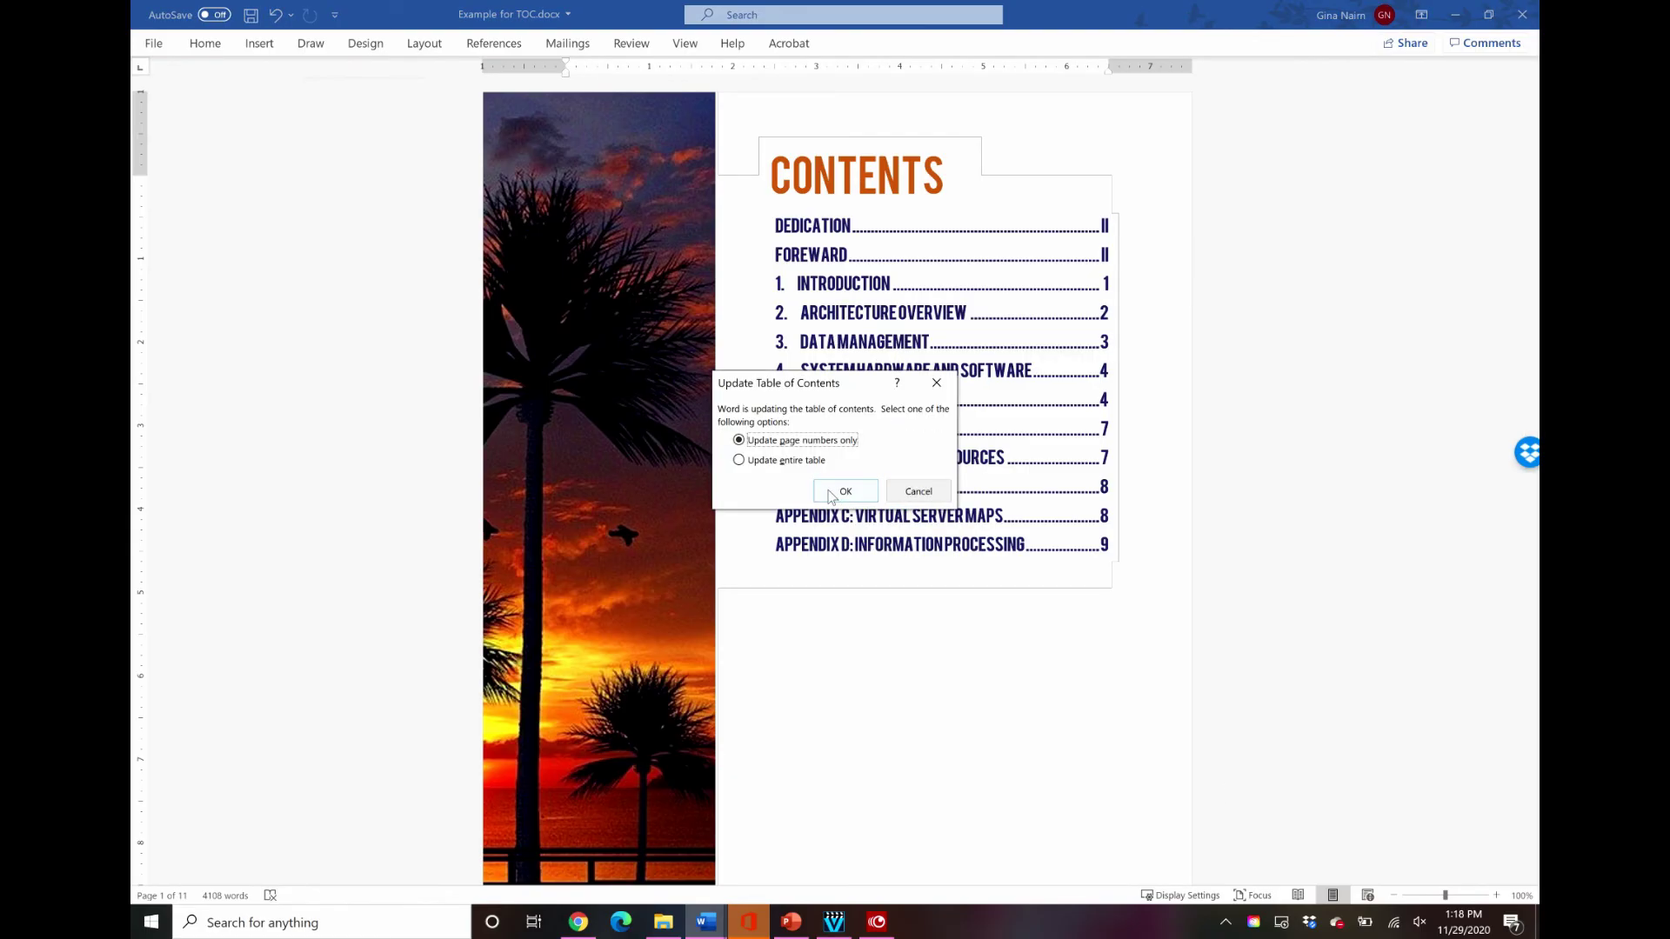
{"action": "left_click", "coordinate": [836, 493]}
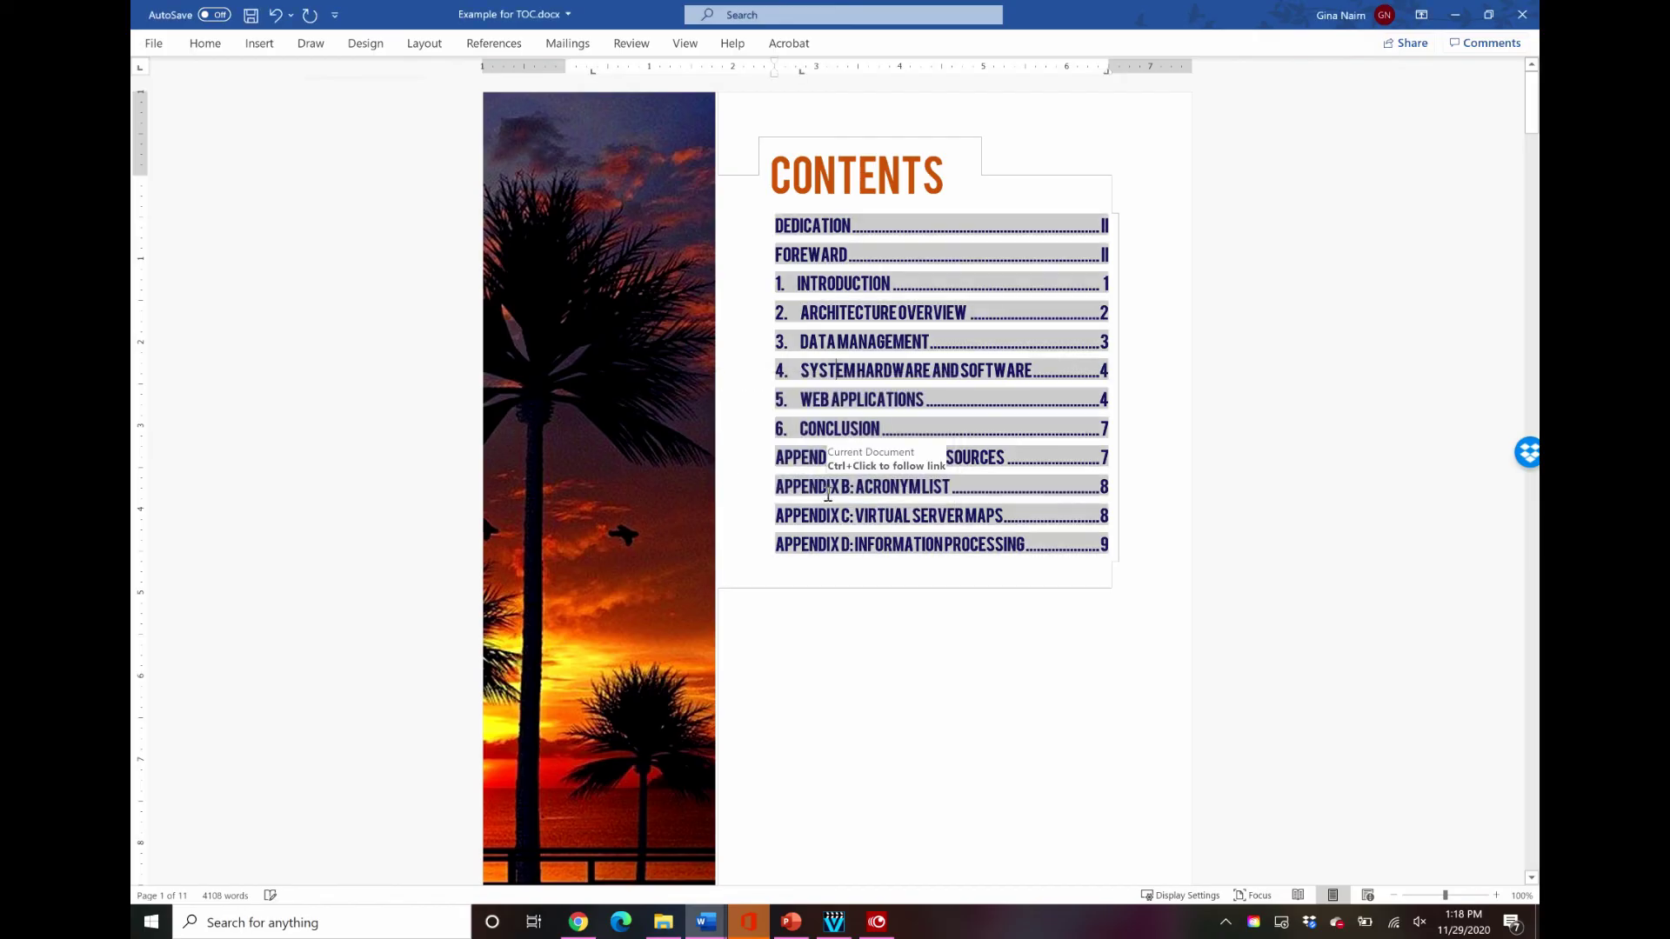
{"action": "left_click", "coordinate": [899, 661]}
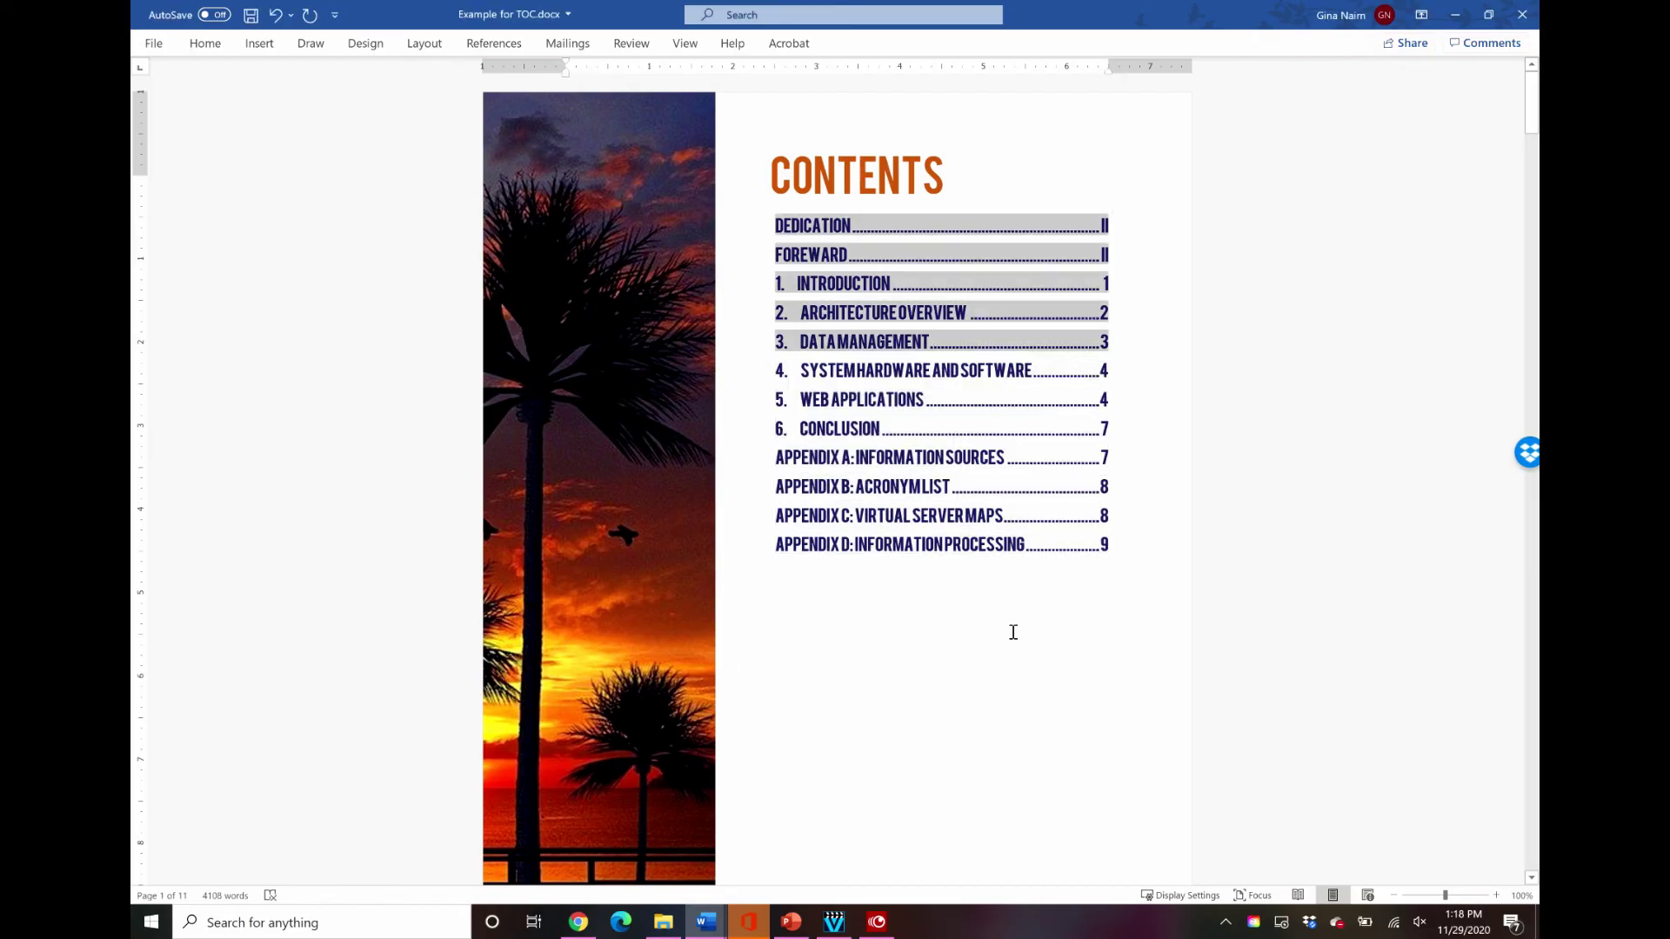
{"action": "left_click", "coordinate": [780, 226]}
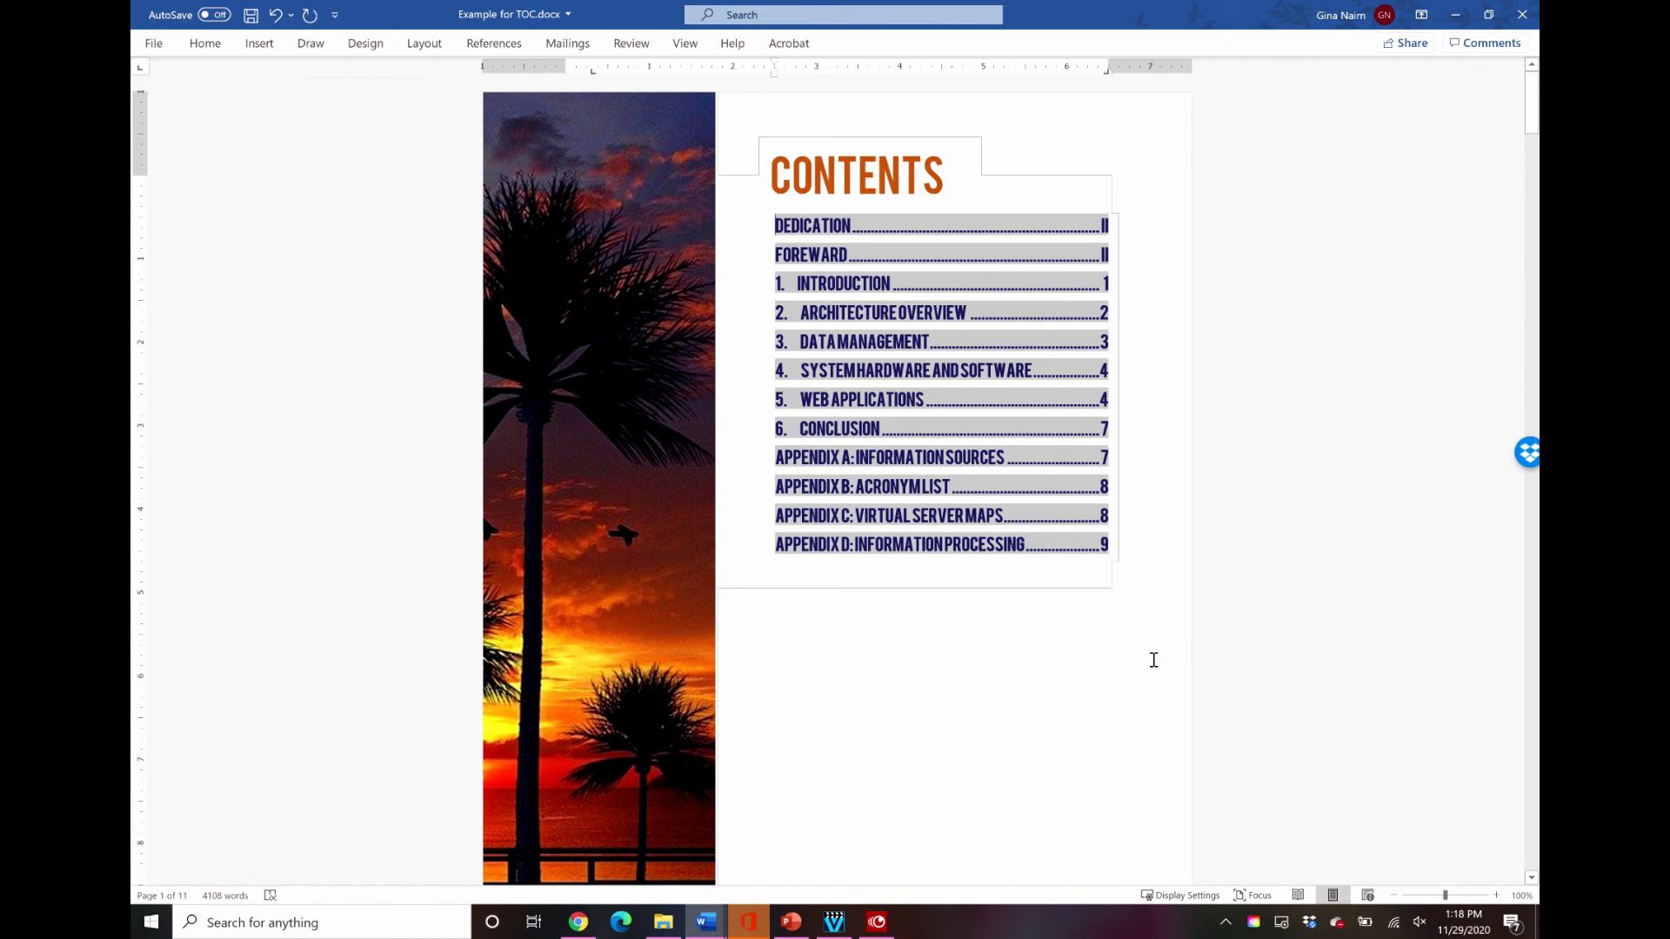
{"action": "left_click", "coordinate": [1019, 652]}
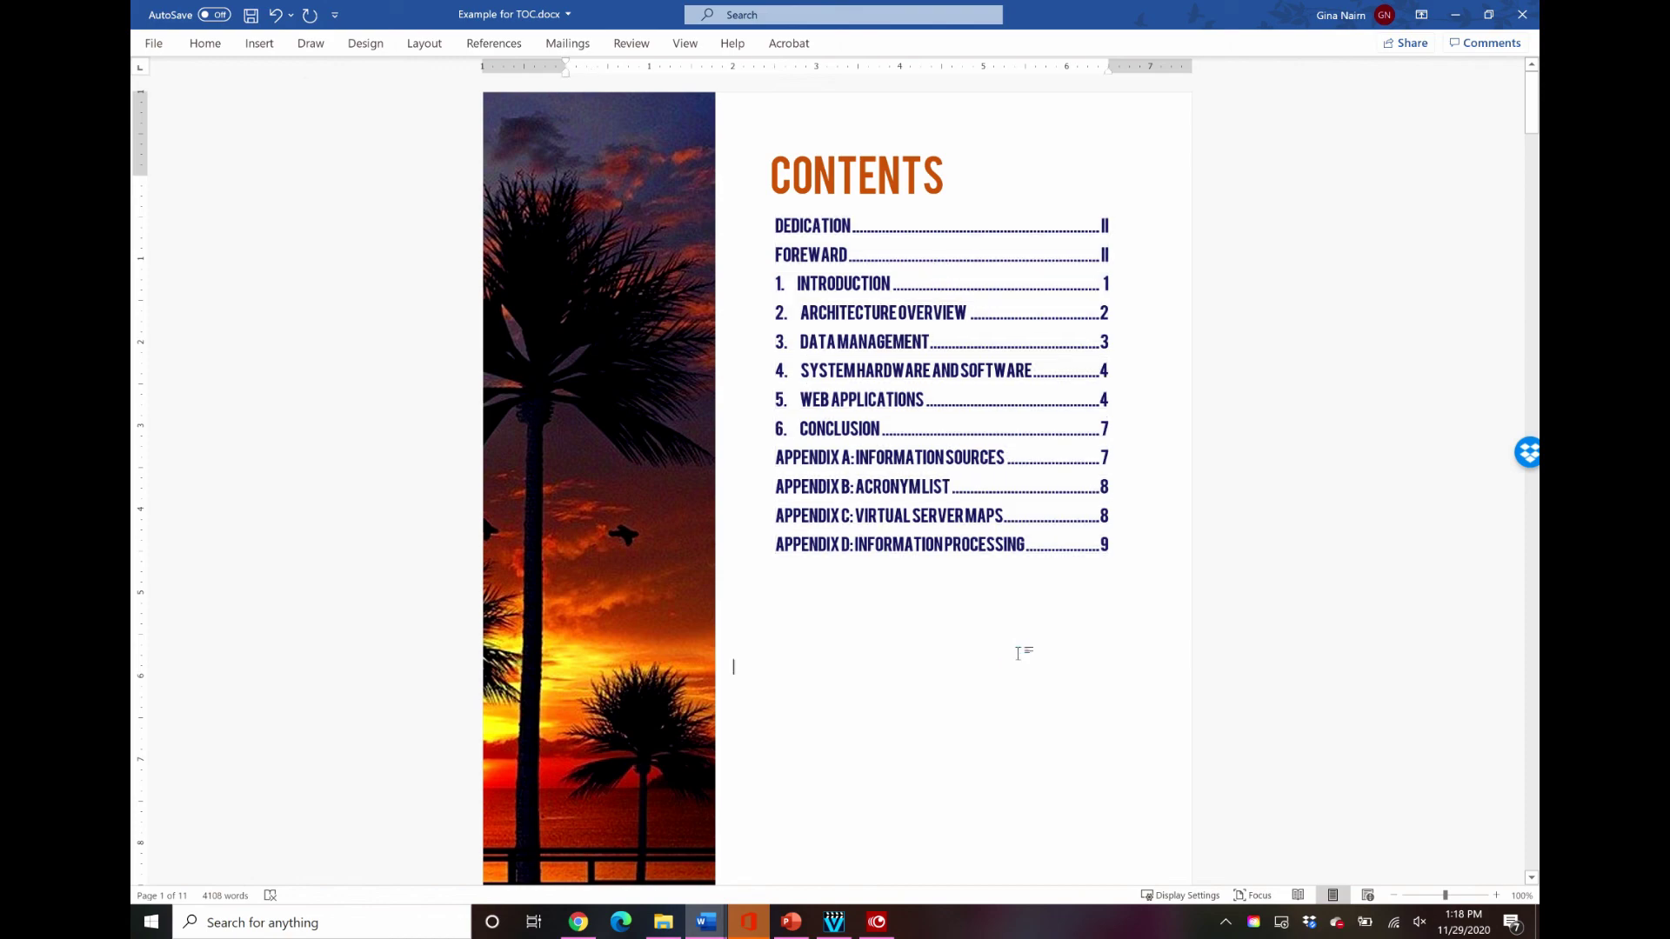